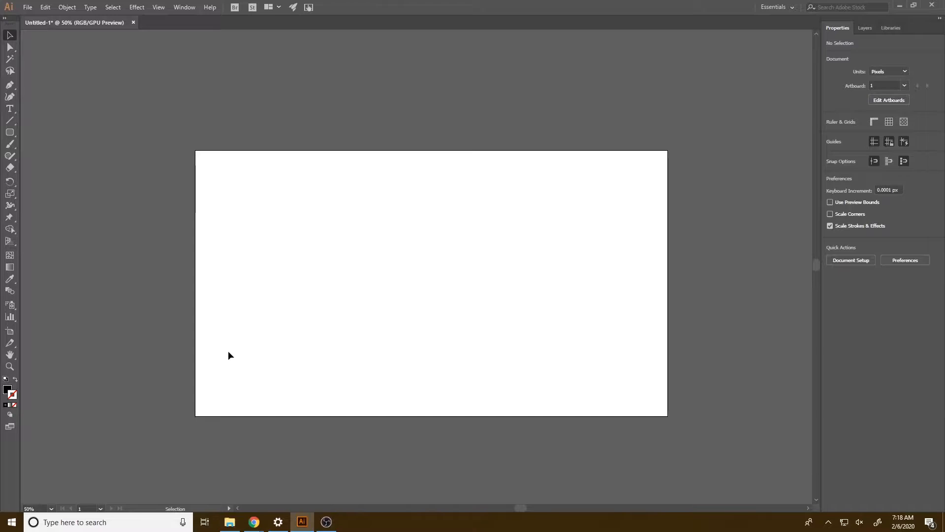
Step: Activate the Rectangle tool in place of the Rounded Rectangle tool
{"action": "left_click", "coordinate": [10, 132]}
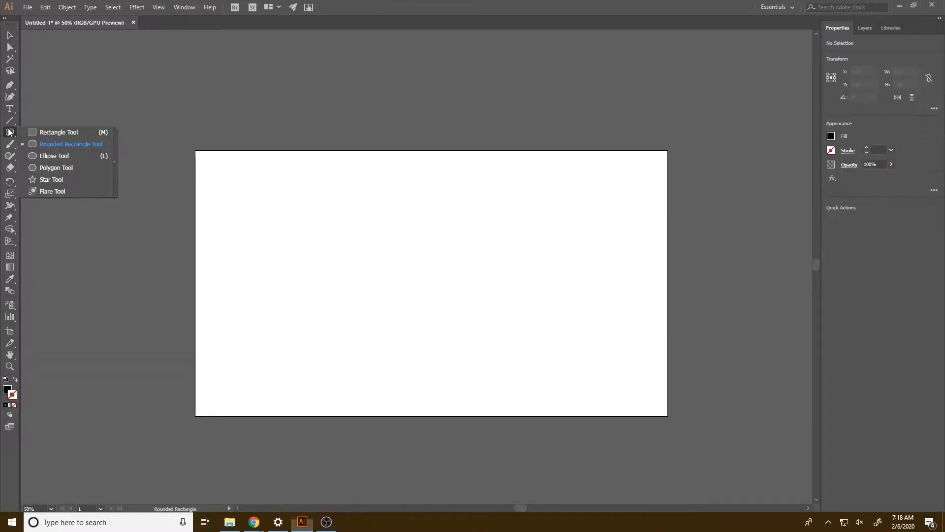
{"action": "left_click", "coordinate": [49, 132]}
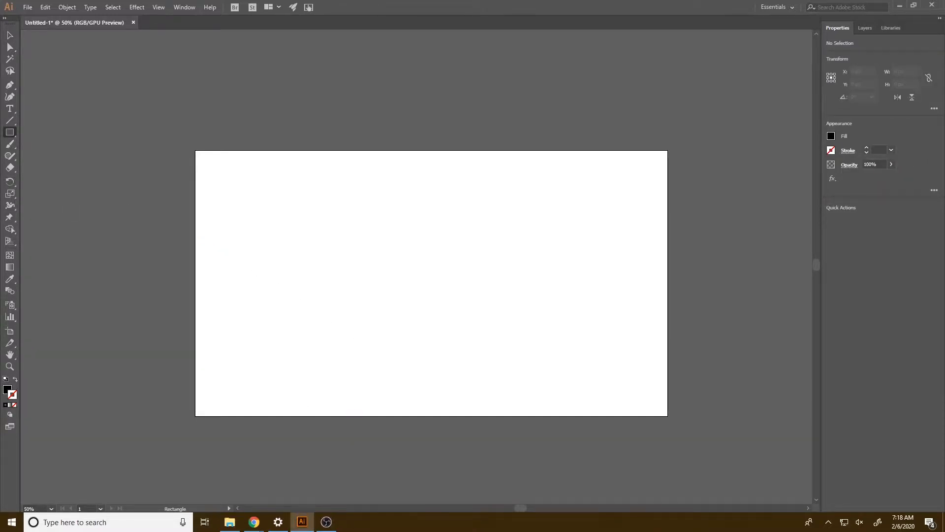
Step: Switch to Chrome, open color.adobe.com, and return to Illustrator
{"action": "mouse_move", "coordinate": [301, 521]}
{"action": "mouse_move", "coordinate": [252, 518]}
{"action": "left_click", "coordinate": [226, 484]}
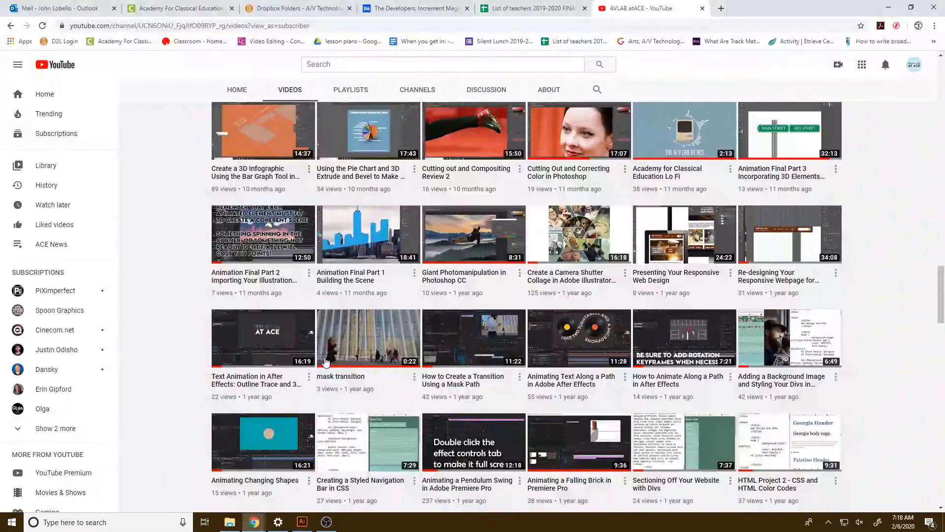
{"action": "left_click", "coordinate": [718, 25]}
{"action": "type", "text": "color.adobe.com"}
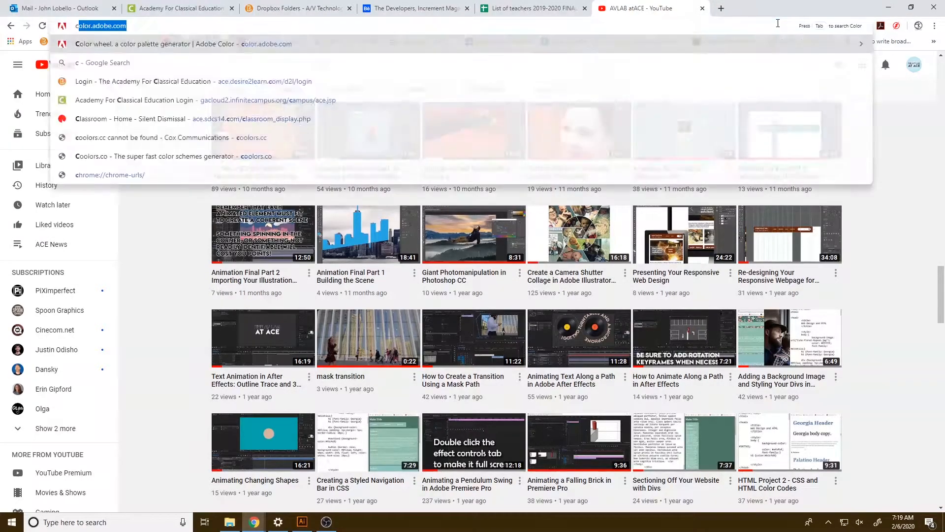
{"action": "key", "text": "Return"}
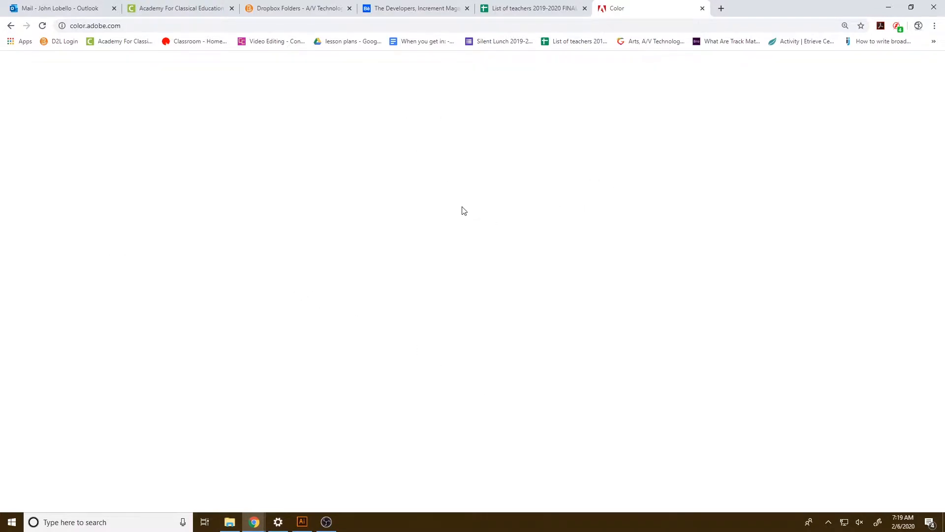
{"action": "mouse_move", "coordinate": [313, 524]}
{"action": "left_click", "coordinate": [284, 479]}
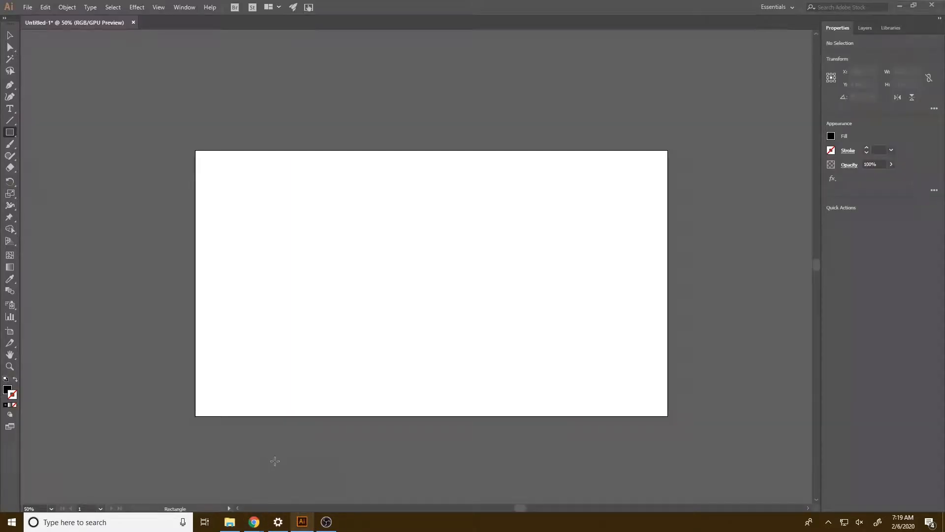
Step: Draw a black square of about 218 px beside the artboard's upper left corner and duplicate it straight down near the lower left corner
{"action": "left_click", "coordinate": [10, 132]}
{"action": "left_click_drag", "start_coordinate": [91, 147], "coordinate": [144, 200]}
{"action": "left_click", "coordinate": [9, 35]}
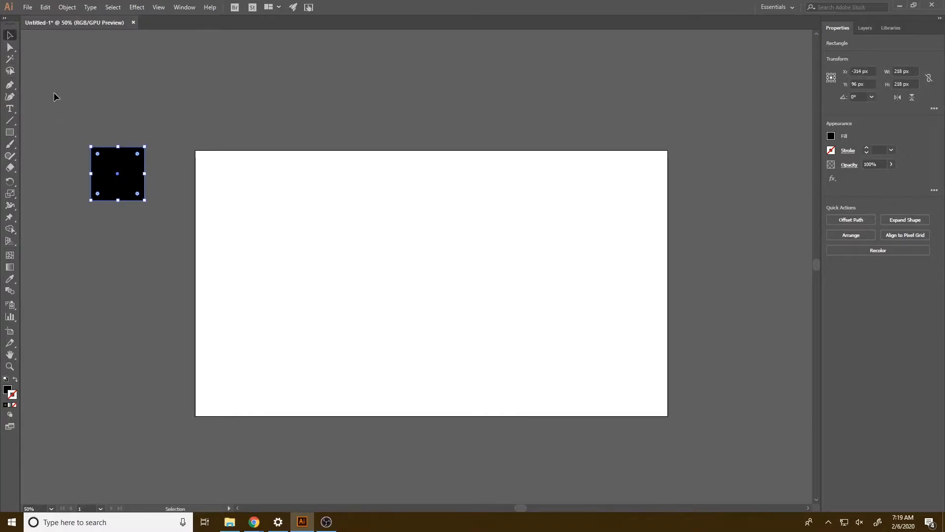
{"action": "left_click_drag", "start_coordinate": [104, 170], "coordinate": [105, 431]}
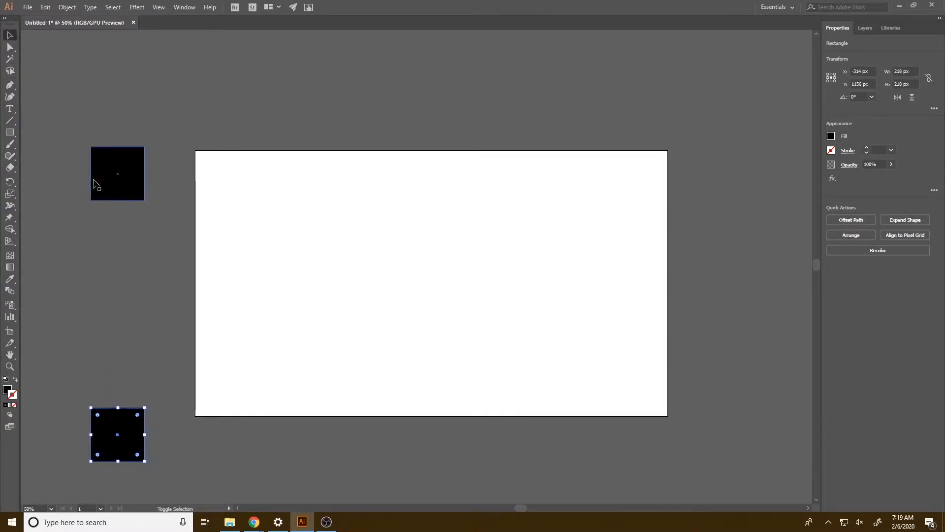
Step: Fill the lower square with dark purple, about H 259°, S 41%, B 21%
{"action": "left_click", "coordinate": [831, 136]}
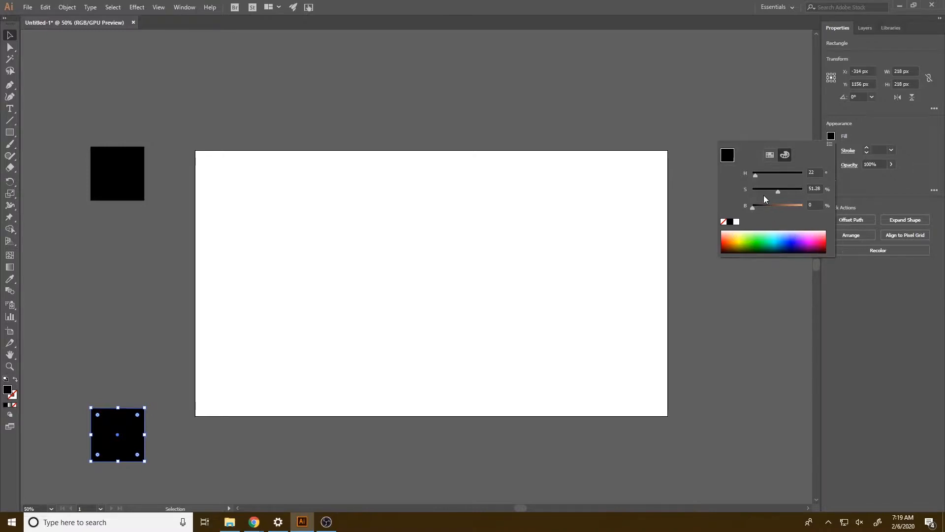
{"action": "left_click", "coordinate": [738, 243]}
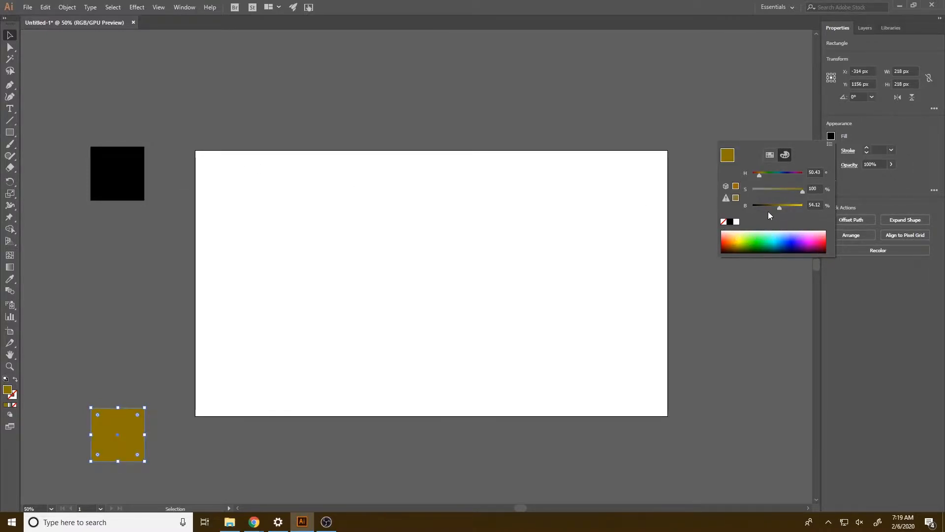
{"action": "left_click", "coordinate": [804, 243]}
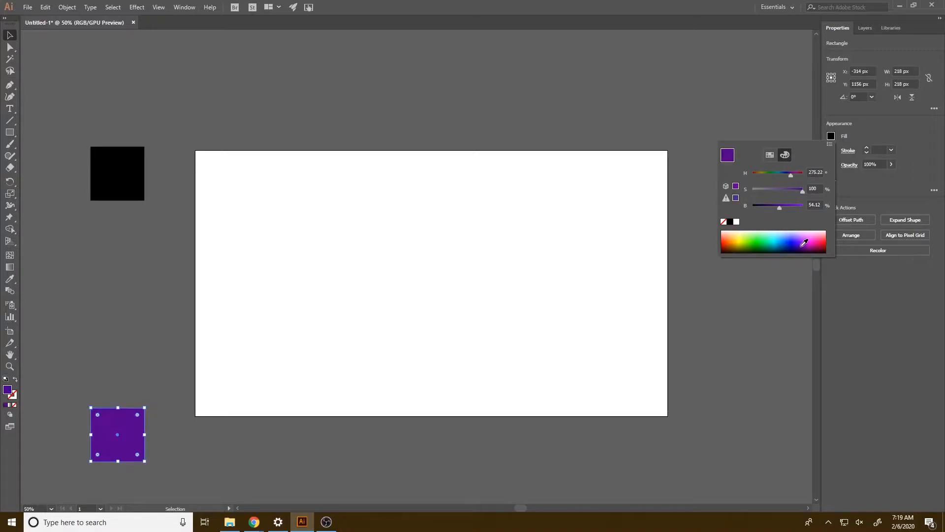
{"action": "left_click", "coordinate": [788, 245]}
{"action": "left_click_drag", "start_coordinate": [785, 208], "coordinate": [764, 205]}
{"action": "left_click", "coordinate": [830, 144]}
{"action": "left_click", "coordinate": [849, 167]}
{"action": "left_click", "coordinate": [786, 175]}
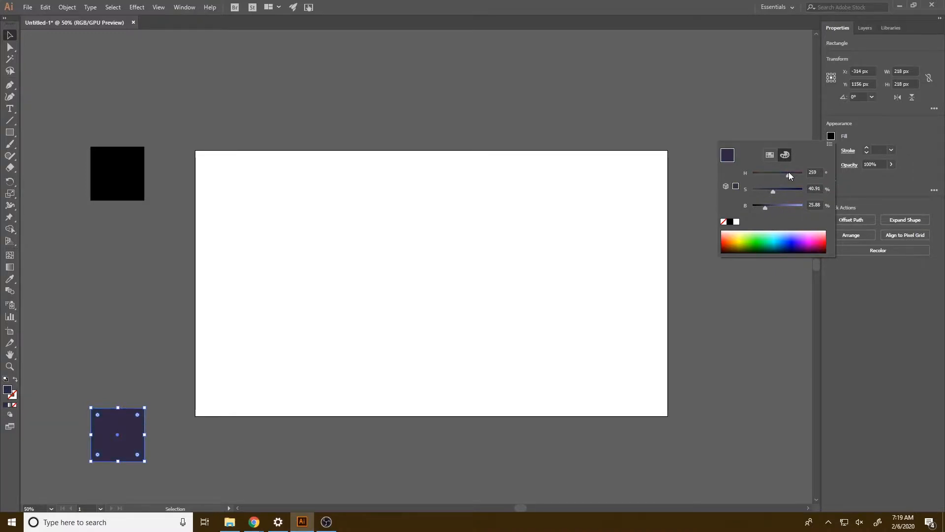
{"action": "left_click_drag", "start_coordinate": [765, 206], "coordinate": [763, 205]}
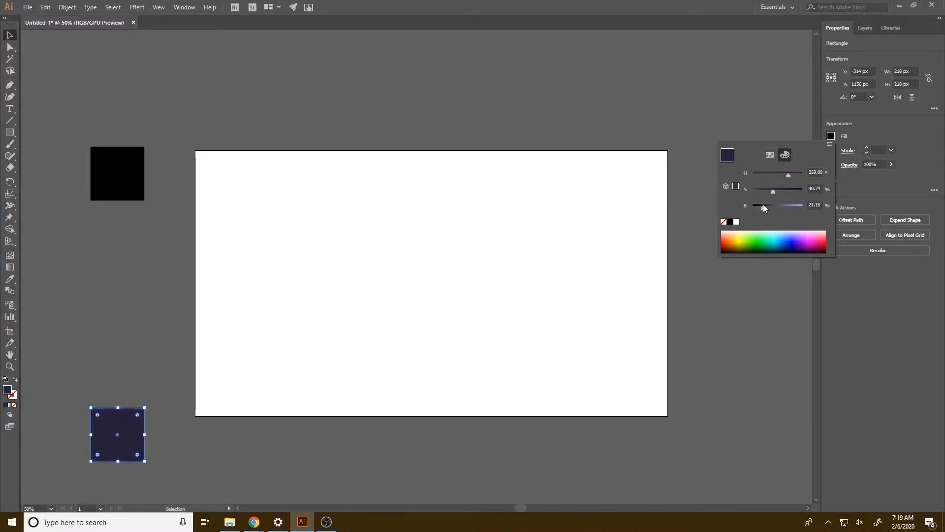
{"action": "left_click", "coordinate": [5, 38]}
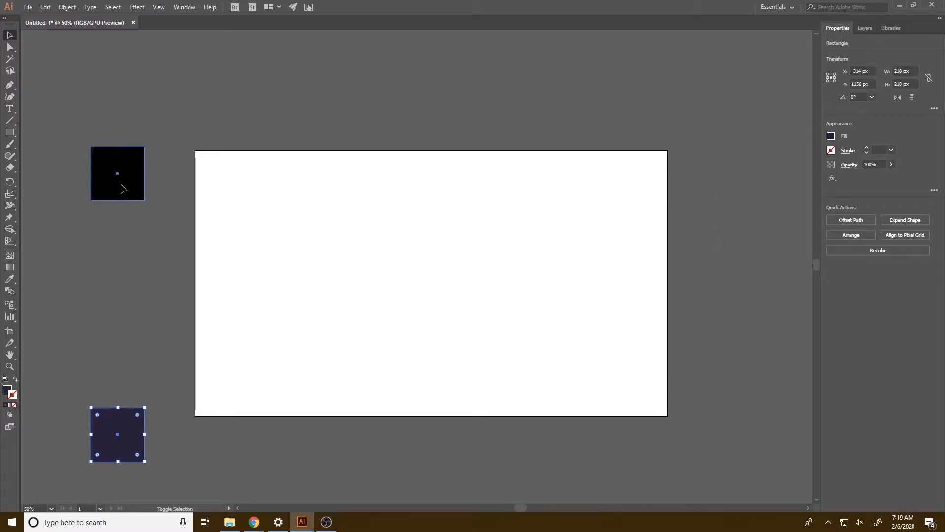
Step: Fill the upper black square with a muted blue, about H 202°, S 70%, B 46%
{"action": "left_click", "coordinate": [120, 185], "text": "shift"}
{"action": "left_click", "coordinate": [138, 225]}
{"action": "left_click", "coordinate": [117, 174]}
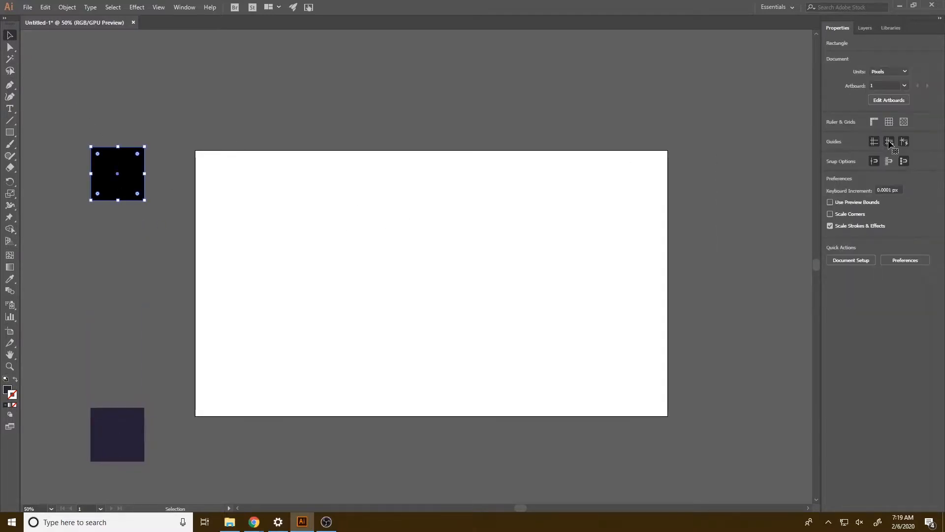
{"action": "left_click", "coordinate": [831, 136]}
{"action": "left_click", "coordinate": [783, 240]}
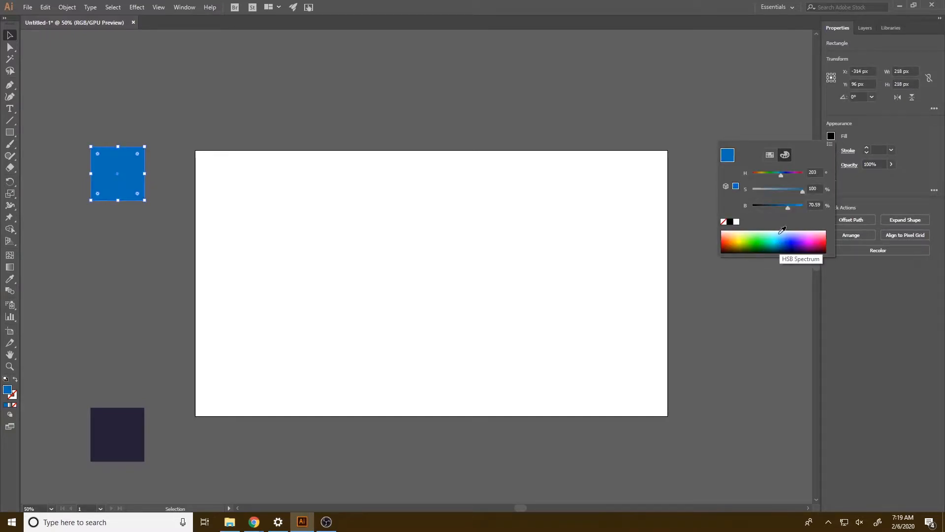
{"action": "left_click", "coordinate": [786, 190]}
{"action": "mouse_move", "coordinate": [776, 205]}
{"action": "left_mouse_down"}
{"action": "mouse_move", "coordinate": [787, 188]}
{"action": "mouse_move", "coordinate": [773, 205]}
{"action": "left_mouse_up"}
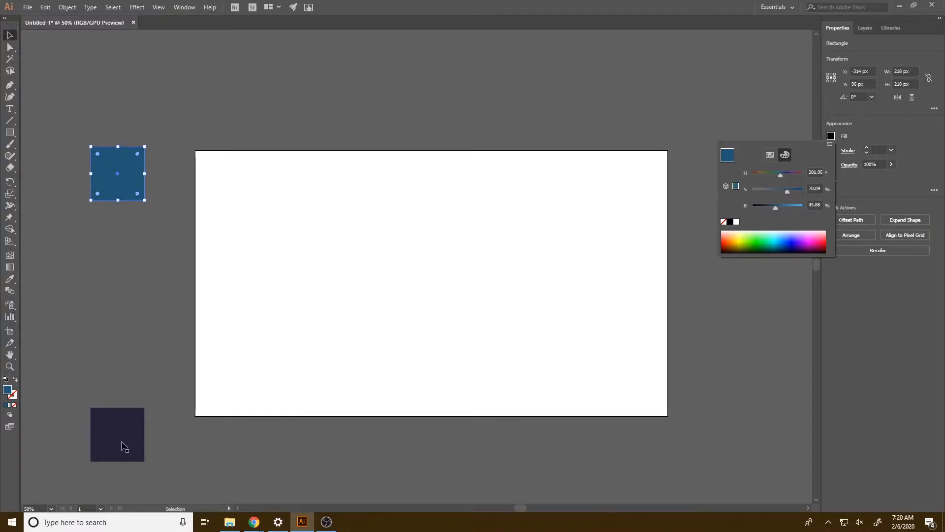
Step: Select the blue and dark purple squares together and make a blend between them
{"action": "left_click", "coordinate": [109, 484]}
{"action": "left_click", "coordinate": [120, 449], "text": "shift"}
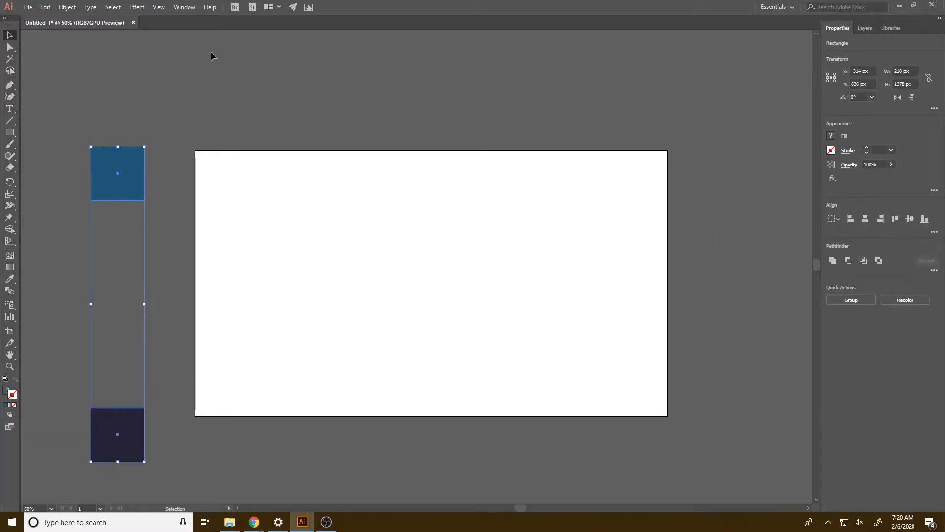
{"action": "left_click", "coordinate": [66, 7]}
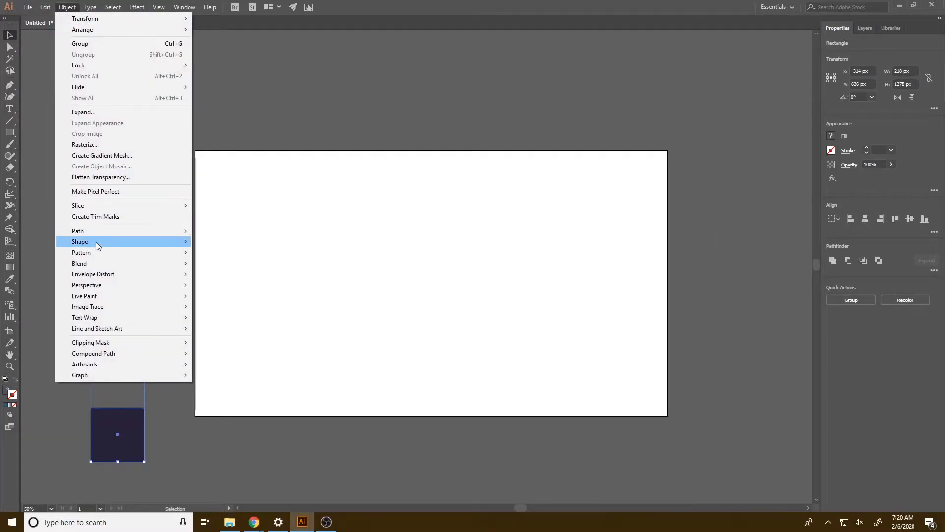
{"action": "mouse_move", "coordinate": [108, 264]}
{"action": "left_click", "coordinate": [217, 263]}
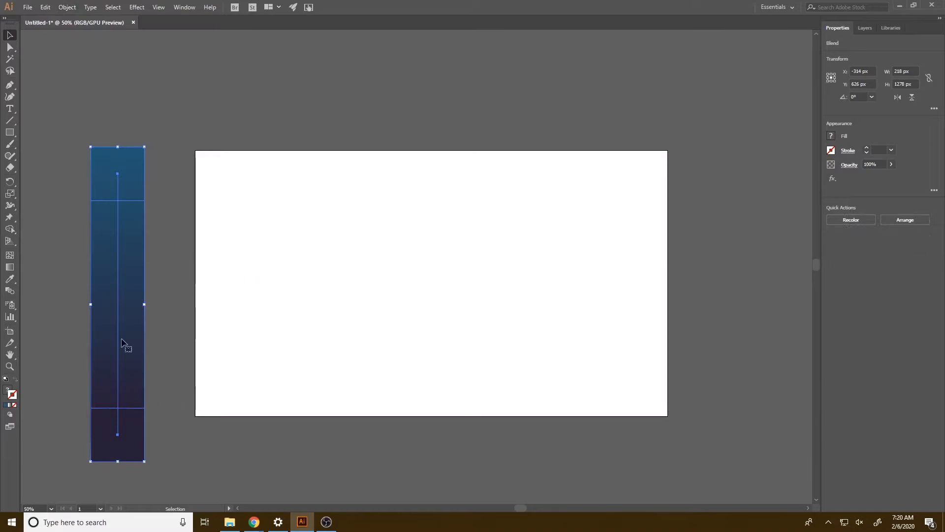
Step: Expand the blue-to-purple blend into individual shapes and clear the selection
{"action": "left_click", "coordinate": [169, 458]}
{"action": "left_click_drag", "start_coordinate": [170, 462], "coordinate": [92, 69]}
{"action": "left_click", "coordinate": [58, 8]}
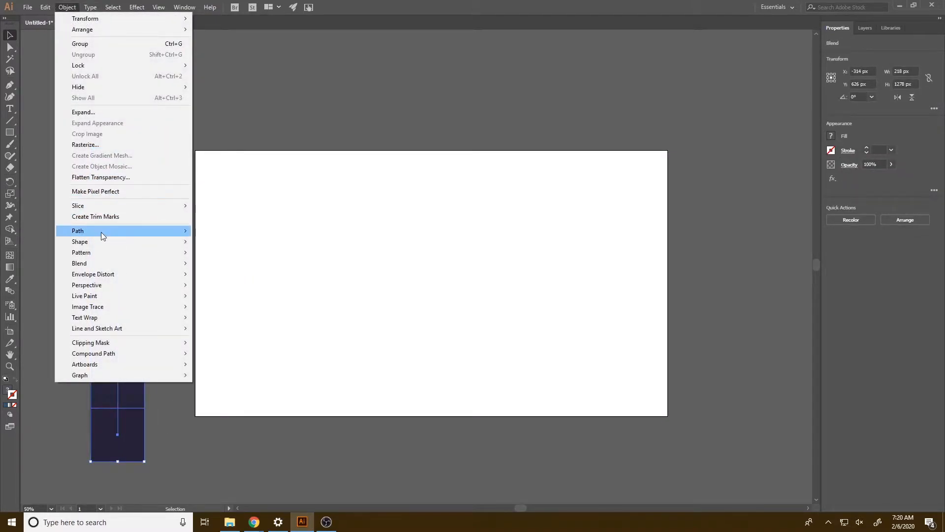
{"action": "left_click", "coordinate": [88, 116]}
{"action": "left_click", "coordinate": [25, 142]}
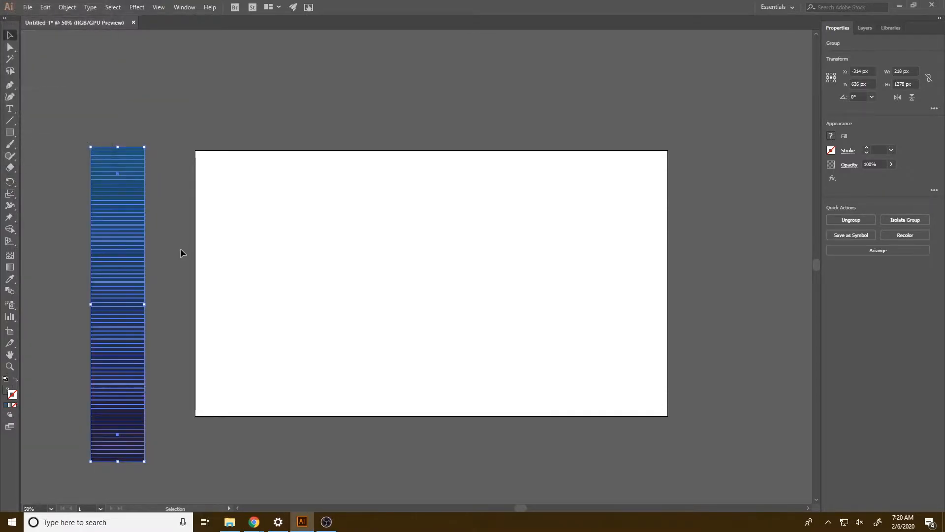
{"action": "left_click", "coordinate": [158, 373]}
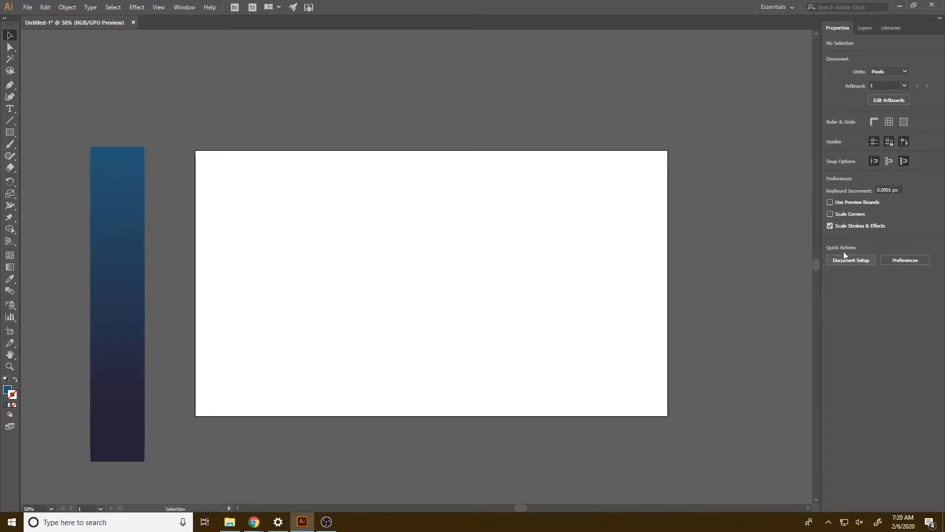
Step: Draw a square of about 198 px beside the artboard's upper right corner and duplicate it straight down near the lower right corner
{"action": "key", "text": "m"}
{"action": "left_click_drag", "start_coordinate": [697, 155], "coordinate": [718, 446]}
{"action": "key", "text": "v"}
Step: Fill the upper square on the artboard's right side with golden yellow
{"action": "left_click", "coordinate": [728, 186]}
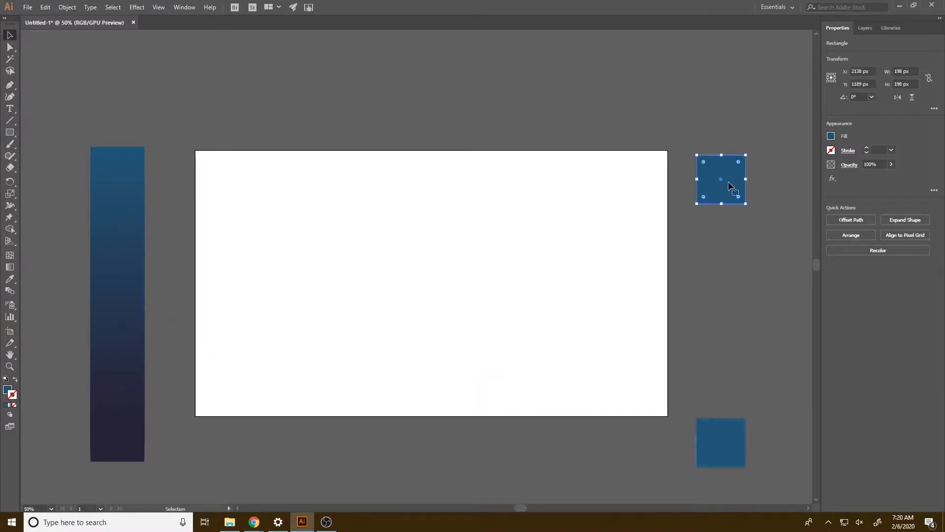
{"action": "left_click", "coordinate": [831, 137]}
{"action": "left_click", "coordinate": [731, 236]}
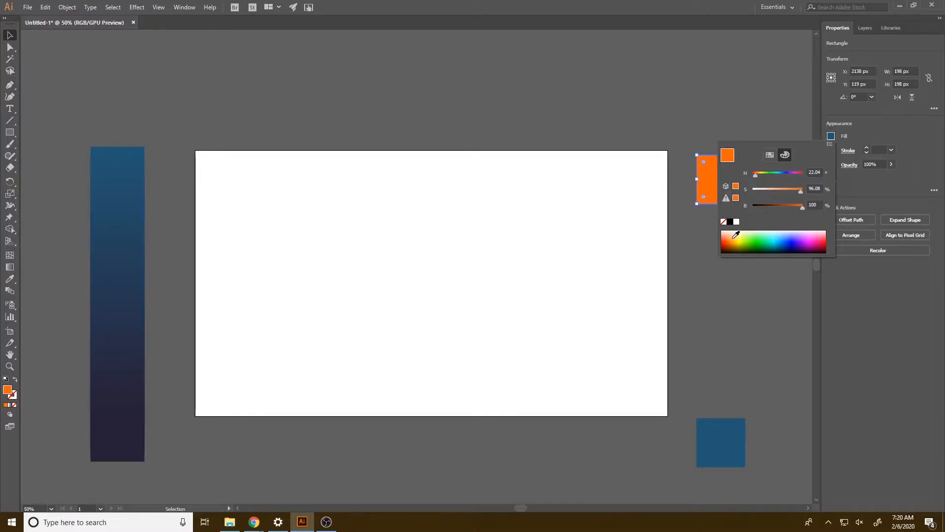
{"action": "left_click", "coordinate": [735, 235]}
{"action": "left_click", "coordinate": [703, 198]}
Step: Fill the lower square on the artboard's right side with bright pink, about H 313°, S 75%, B 100%
{"action": "left_click", "coordinate": [728, 458]}
{"action": "left_click", "coordinate": [831, 135]}
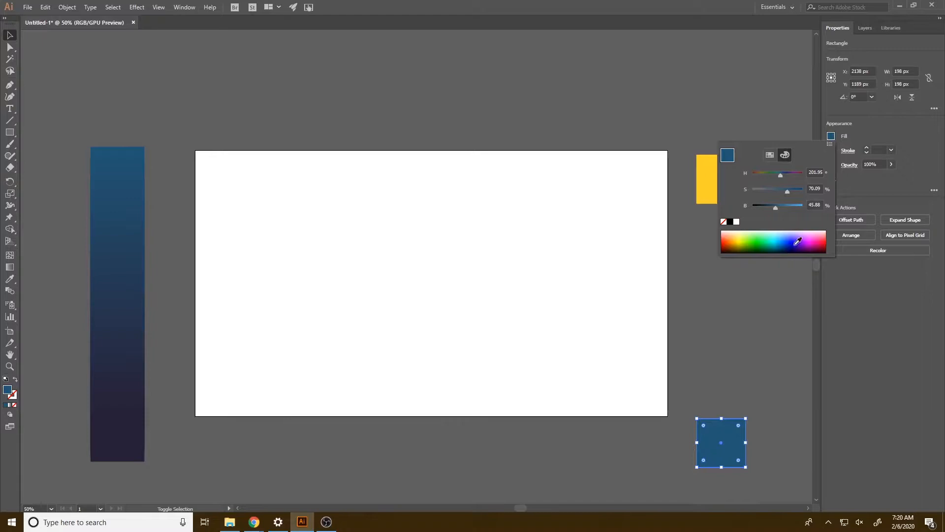
{"action": "left_click", "coordinate": [809, 234]}
{"action": "left_click", "coordinate": [807, 240]}
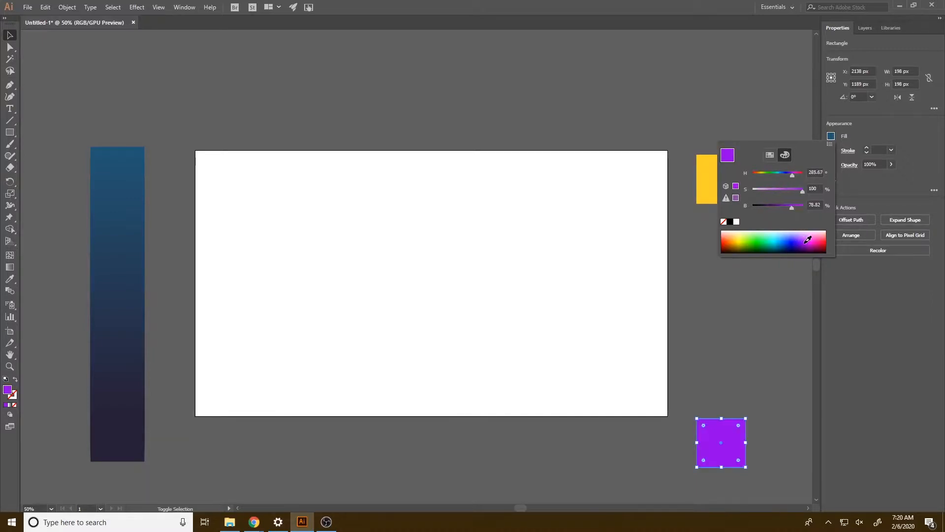
{"action": "left_click", "coordinate": [811, 241]}
{"action": "left_click_drag", "start_coordinate": [812, 238], "coordinate": [816, 232]}
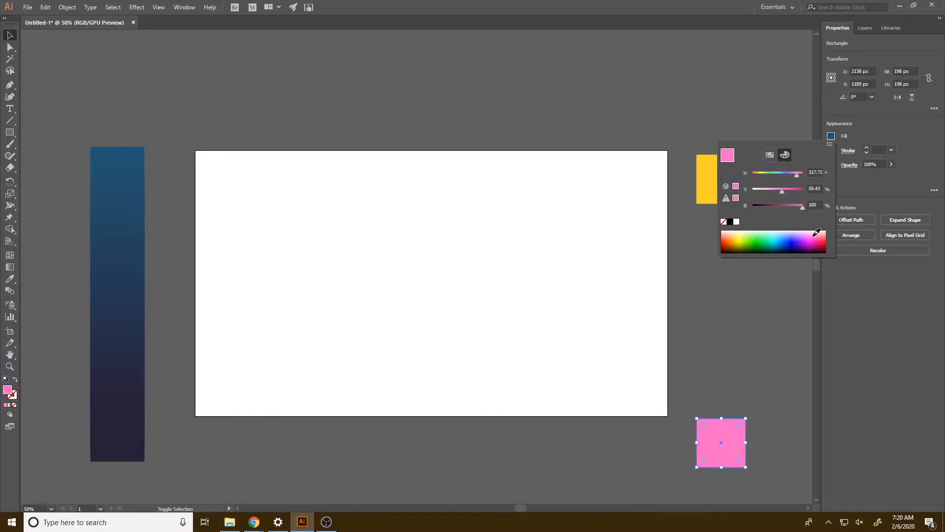
{"action": "left_click", "coordinate": [813, 240]}
{"action": "left_click", "coordinate": [813, 238]}
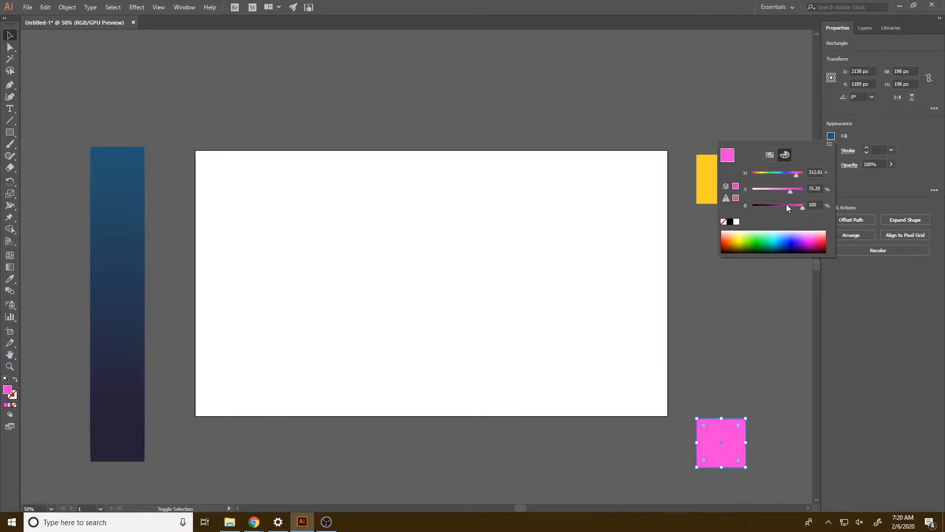
Step: Soften the pink square's fill to about 82% brightness and 40% saturation
{"action": "left_click", "coordinate": [792, 205]}
{"action": "left_click", "coordinate": [784, 192]}
{"action": "left_click", "coordinate": [773, 190]}
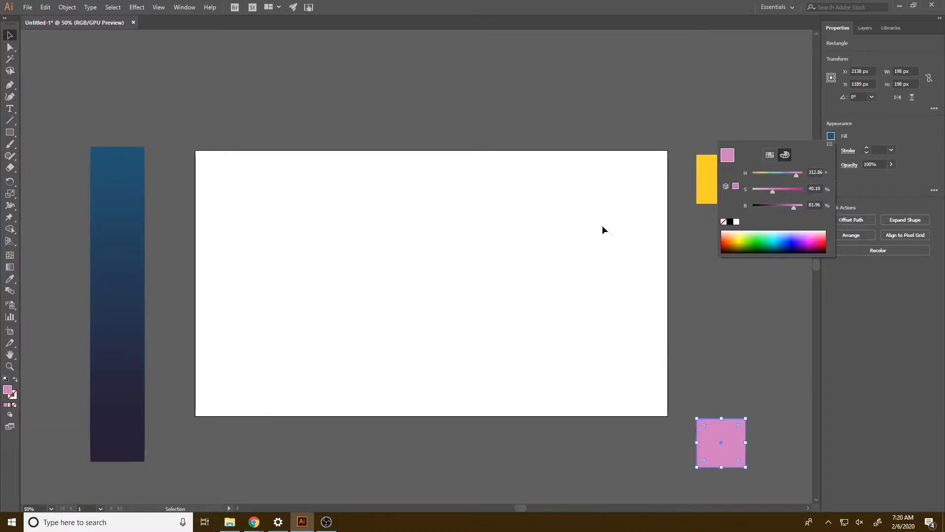
{"action": "left_click", "coordinate": [11, 33]}
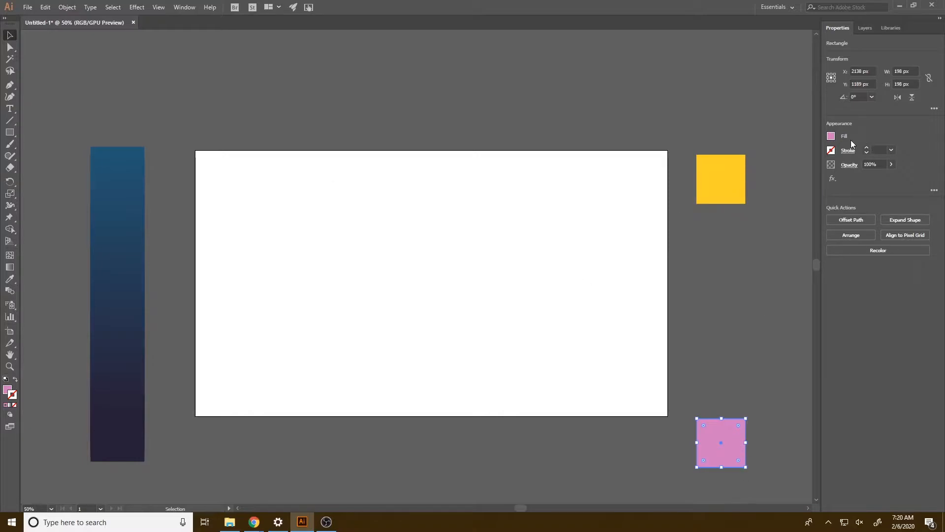
{"action": "left_click", "coordinate": [831, 136]}
{"action": "key", "text": "Escape"}
Step: Add the yellow square to the pink square's selection and make a blend between them
{"action": "left_click", "coordinate": [707, 178], "text": "shift"}
{"action": "left_click", "coordinate": [59, 7]}
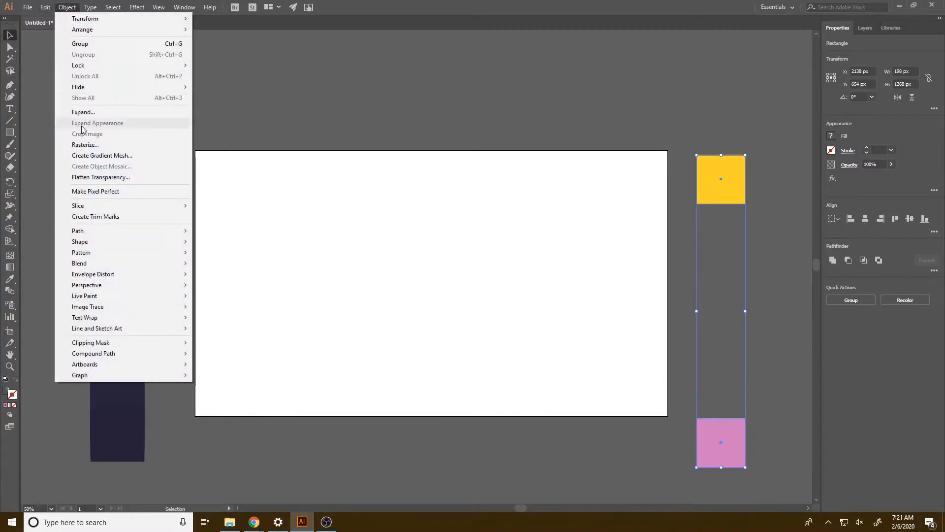
{"action": "mouse_move", "coordinate": [148, 263]}
{"action": "left_click", "coordinate": [216, 262]}
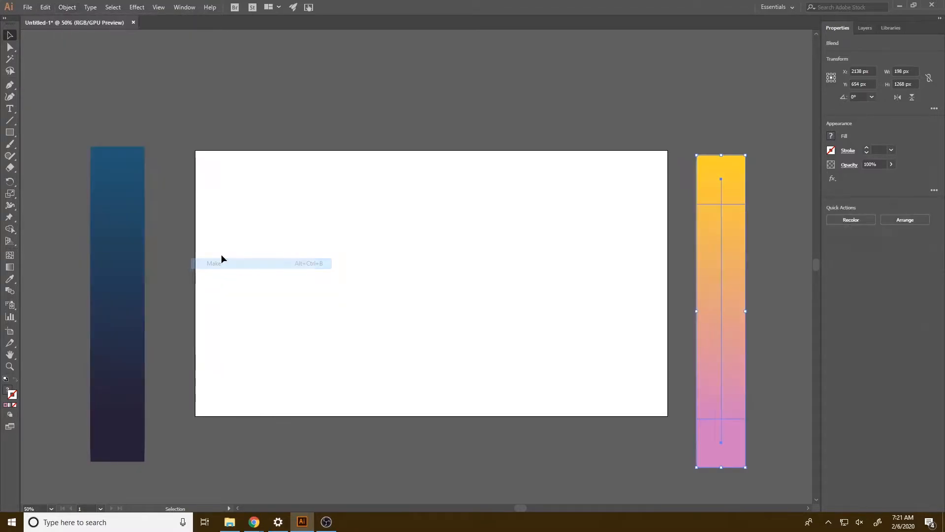
Step: Expand the yellow-to-pink blend into separate objects, including its fill, and deselect it
{"action": "left_click", "coordinate": [69, 7]}
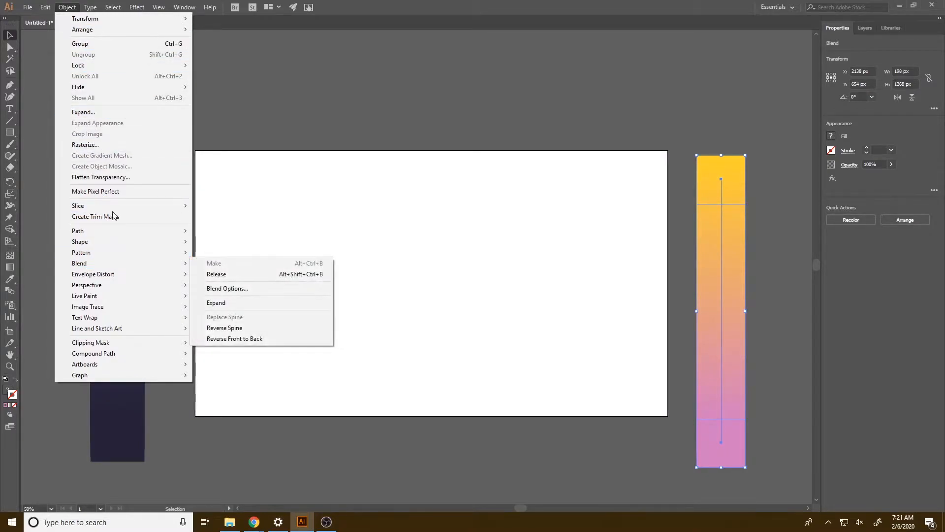
{"action": "left_click", "coordinate": [122, 114]}
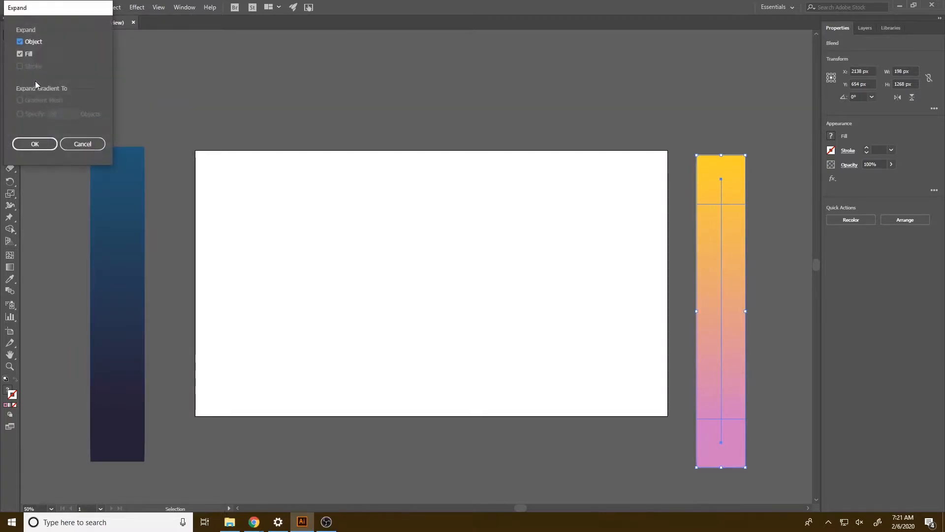
{"action": "left_click", "coordinate": [27, 142]}
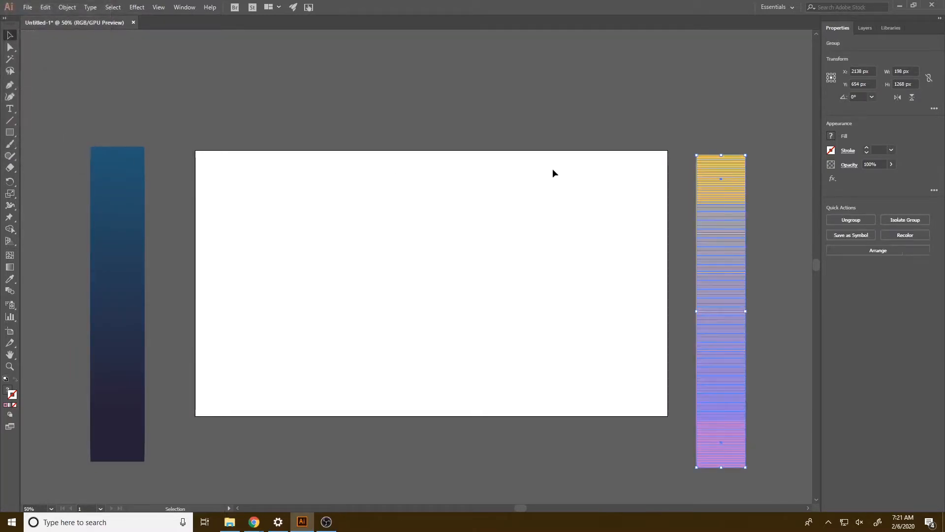
{"action": "left_click", "coordinate": [760, 329]}
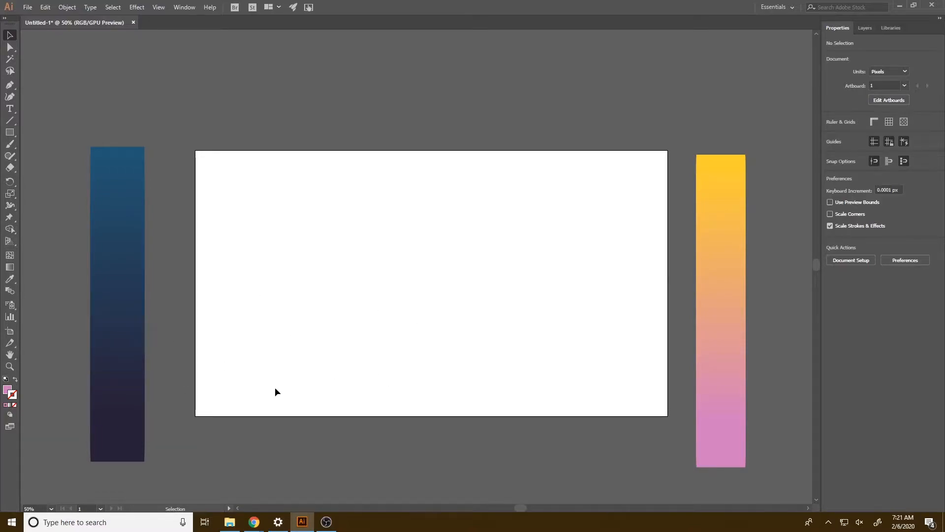
Step: Switch to Chrome, go to pixabay.com and search its images for "moutains"
{"action": "left_click", "coordinate": [256, 514]}
{"action": "left_click", "coordinate": [580, 24]}
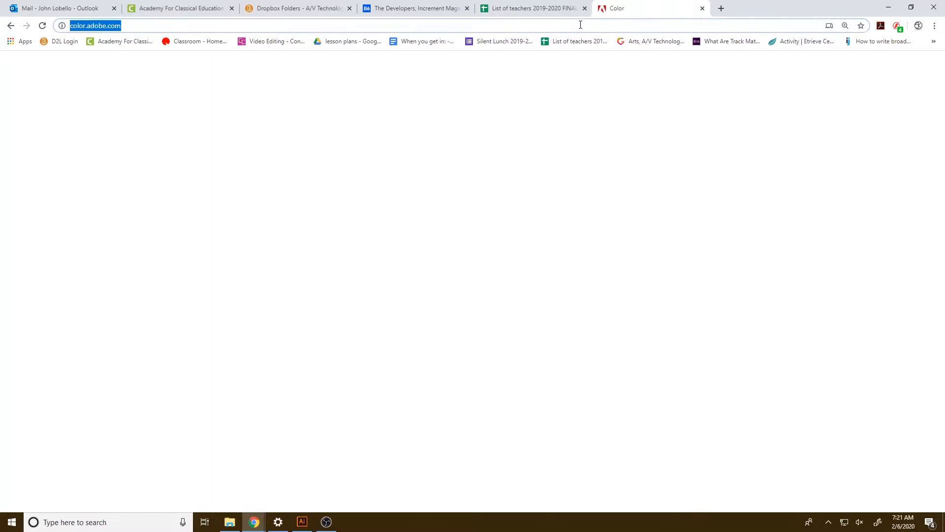
{"action": "type", "text": "pi"}
{"action": "key", "text": "Return"}
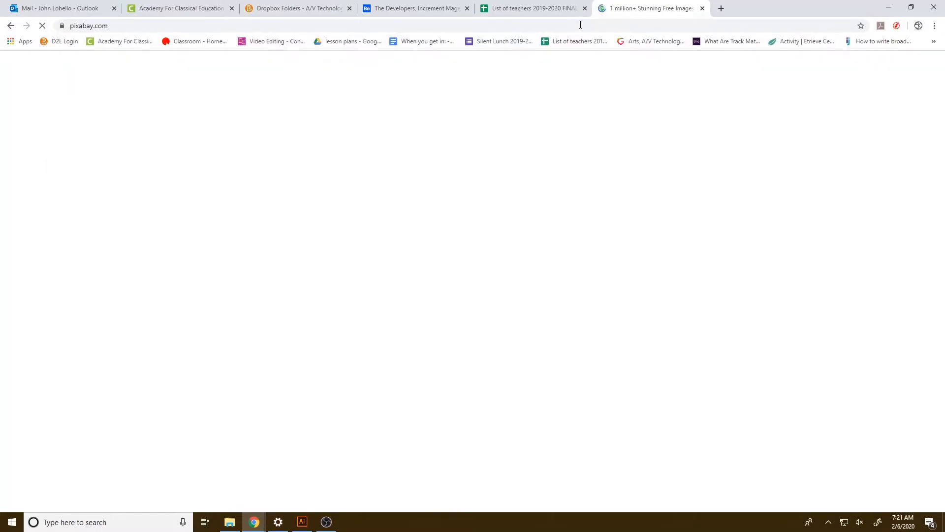
{"action": "type", "text": "mo"}
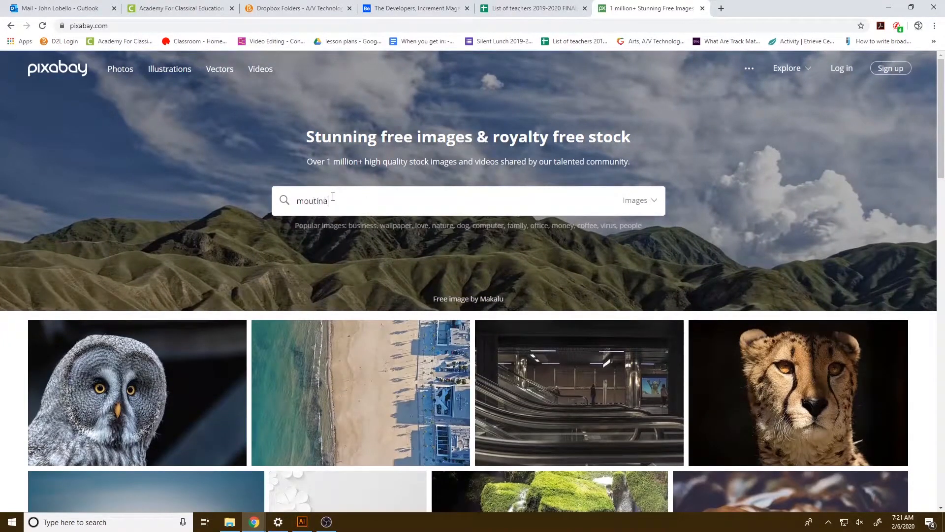
{"action": "type", "text": "utains"}
{"action": "key", "text": "Return"}
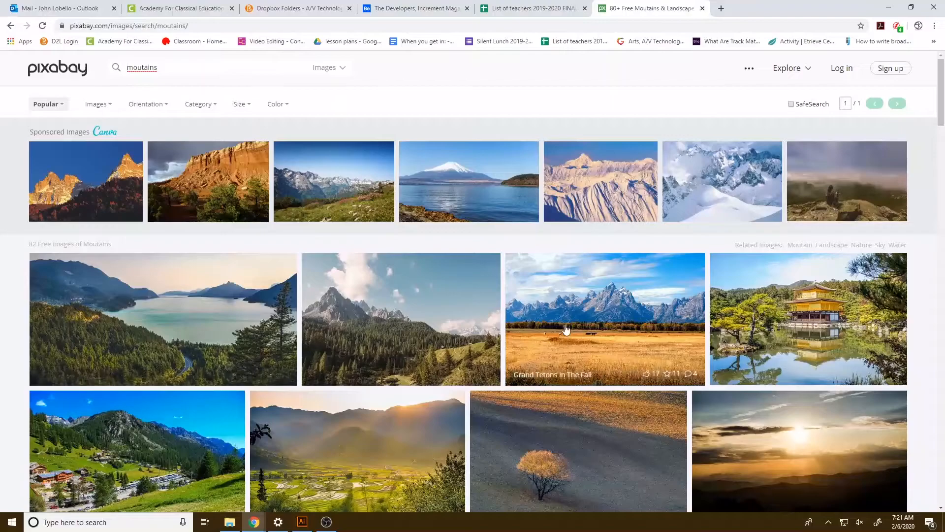
Step: Download the "Grand Tetons In The Fall" photo as a 1920×1276 JPG and save it as grand-tetons-in-the-fall-3857341_1920
{"action": "left_click", "coordinate": [625, 338]}
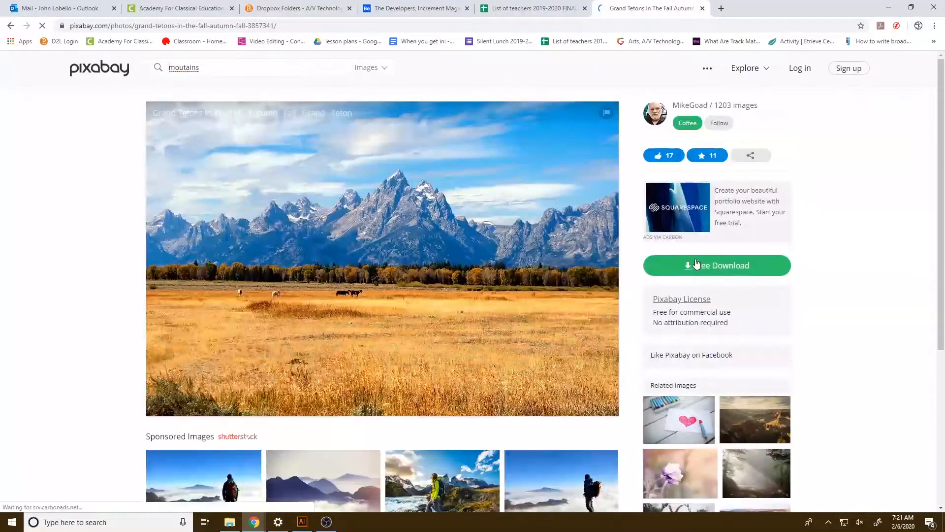
{"action": "left_click", "coordinate": [696, 265]}
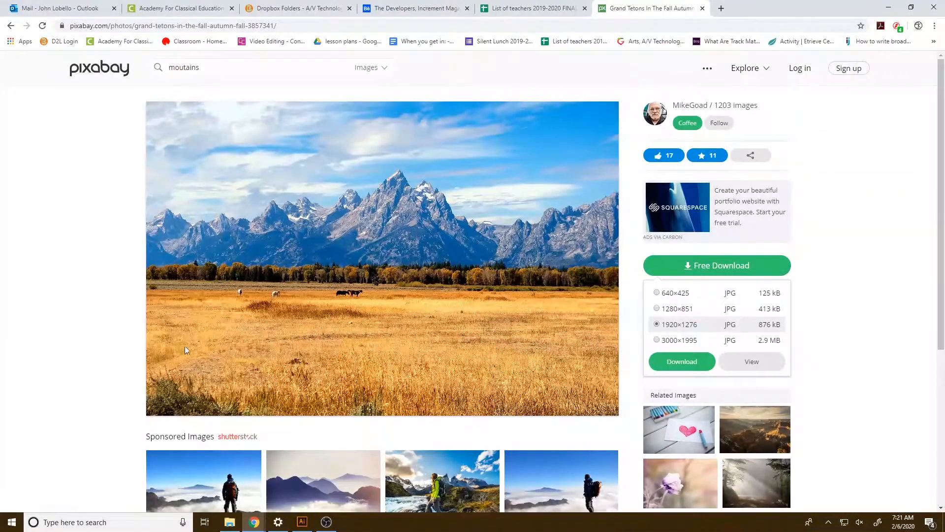
{"action": "left_click", "coordinate": [681, 361]}
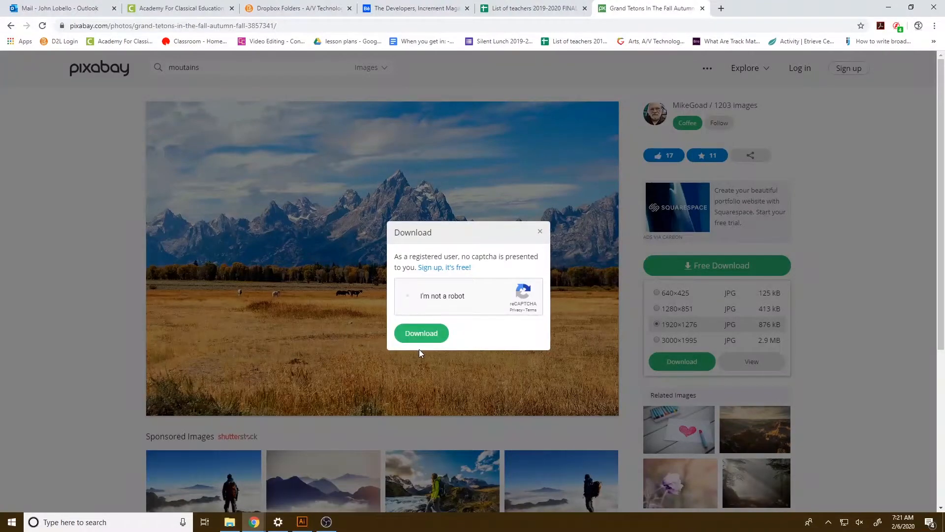
{"action": "left_click", "coordinate": [421, 334]}
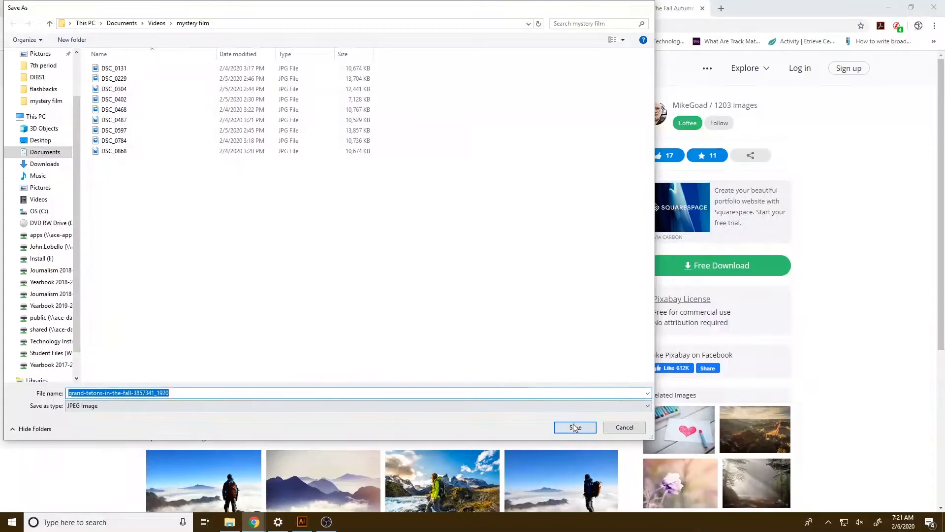
{"action": "left_click", "coordinate": [574, 427]}
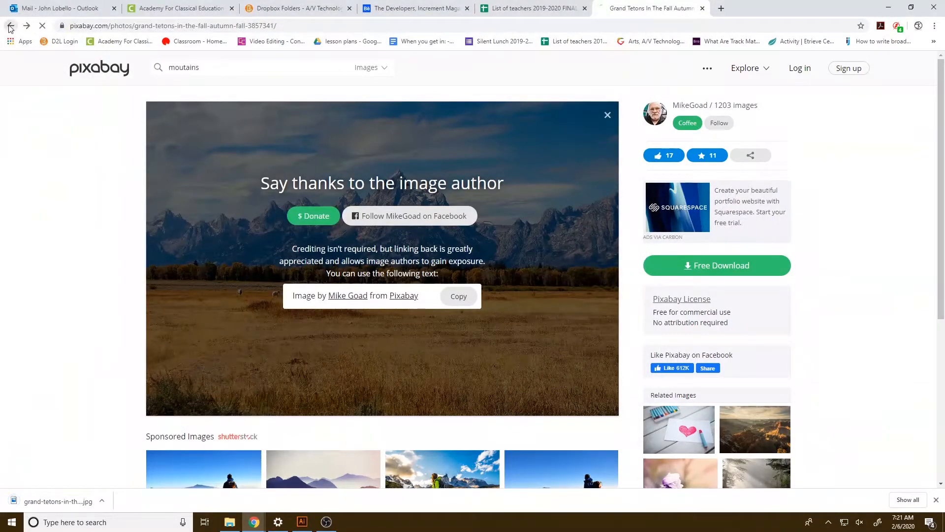
Step: Return to the Pixabay search results and open the misty "Landscape Moutain View" photo
{"action": "scroll", "coordinate": [446, 299], "scroll_direction": "down", "scroll_amount": 5}
{"action": "scroll", "coordinate": [446, 300], "scroll_direction": "down", "scroll_amount": 5}
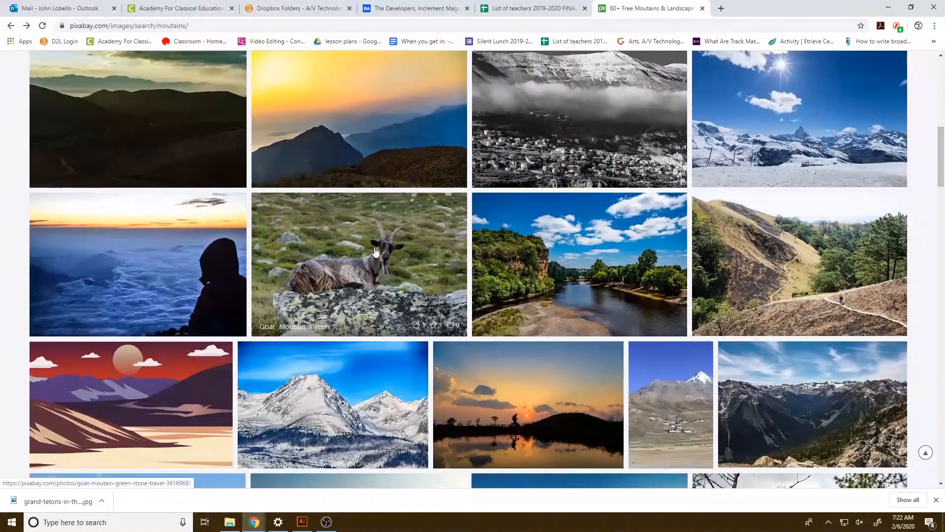
{"action": "scroll", "coordinate": [304, 244], "scroll_direction": "down", "scroll_amount": 4}
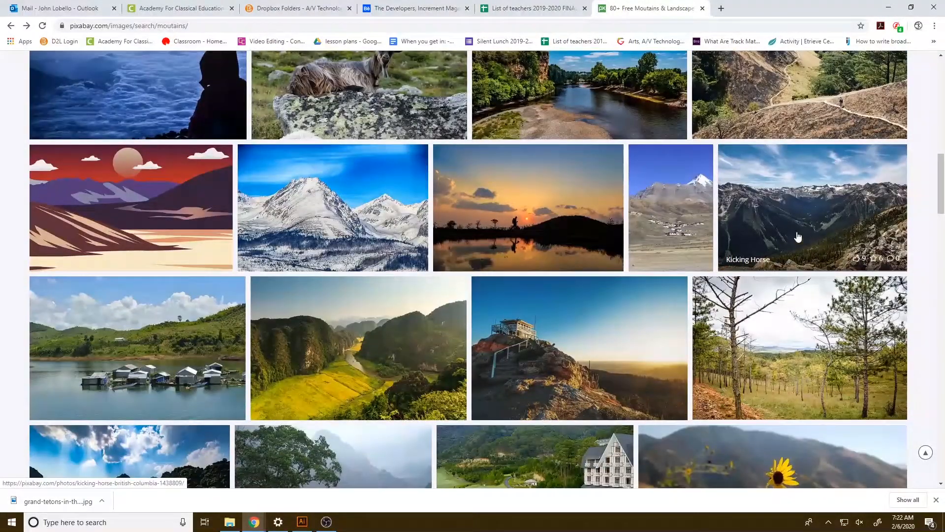
{"action": "scroll", "coordinate": [213, 326], "scroll_direction": "down", "scroll_amount": 1}
{"action": "scroll", "coordinate": [217, 322], "scroll_direction": "down", "scroll_amount": 3}
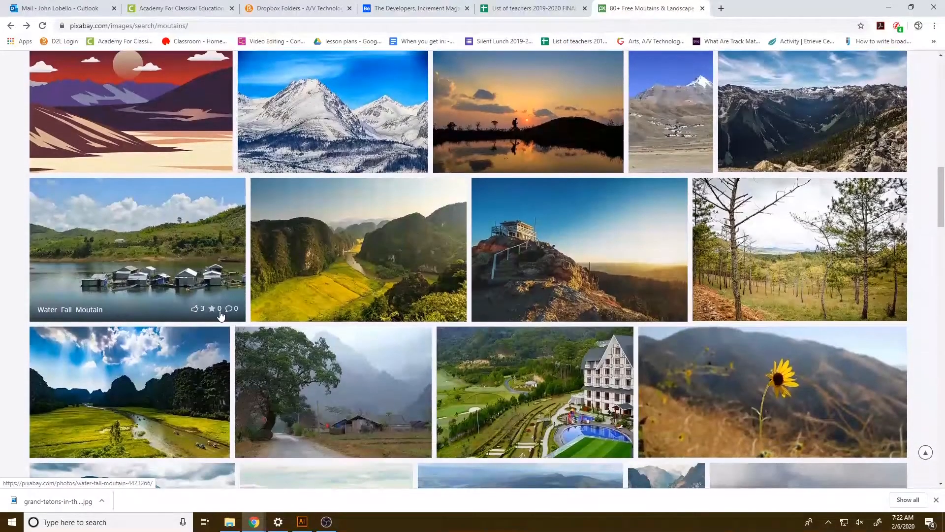
{"action": "scroll", "coordinate": [327, 301], "scroll_direction": "down", "scroll_amount": 4}
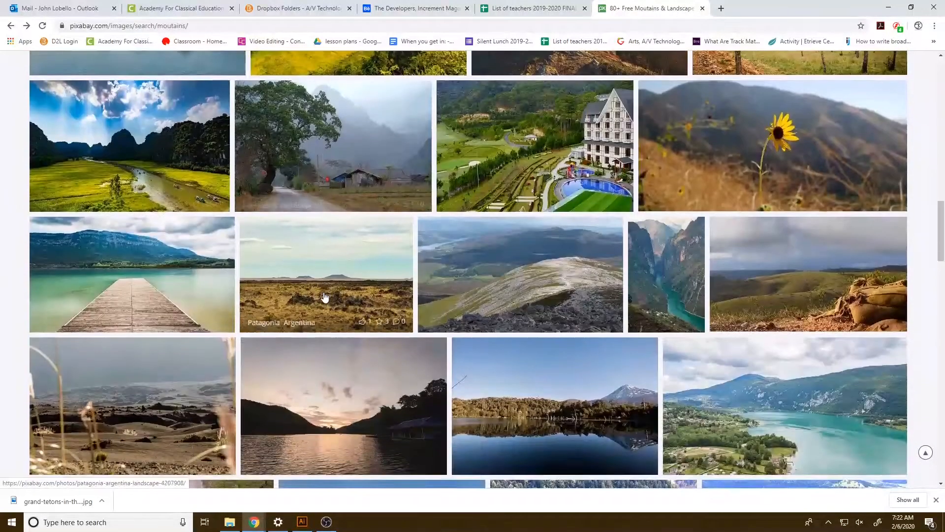
{"action": "scroll", "coordinate": [325, 297], "scroll_direction": "down", "scroll_amount": 4}
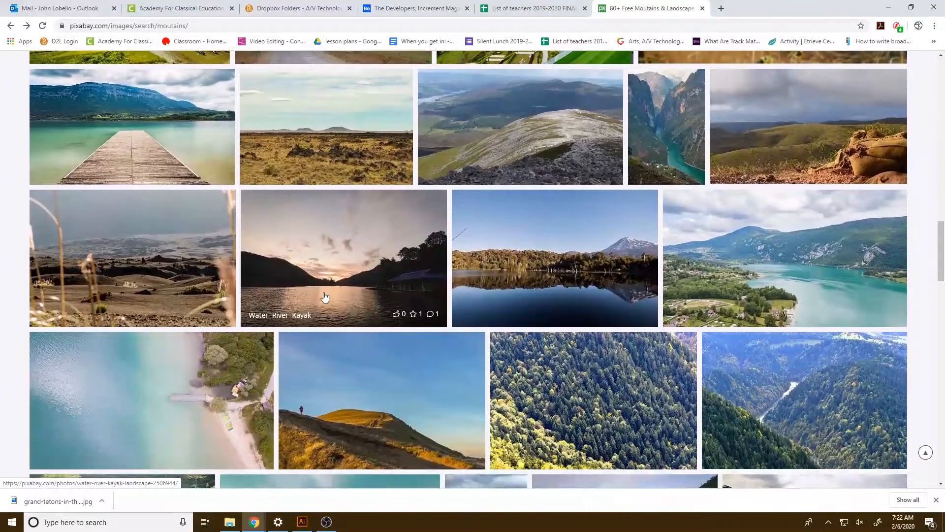
{"action": "scroll", "coordinate": [324, 295], "scroll_direction": "down", "scroll_amount": 8}
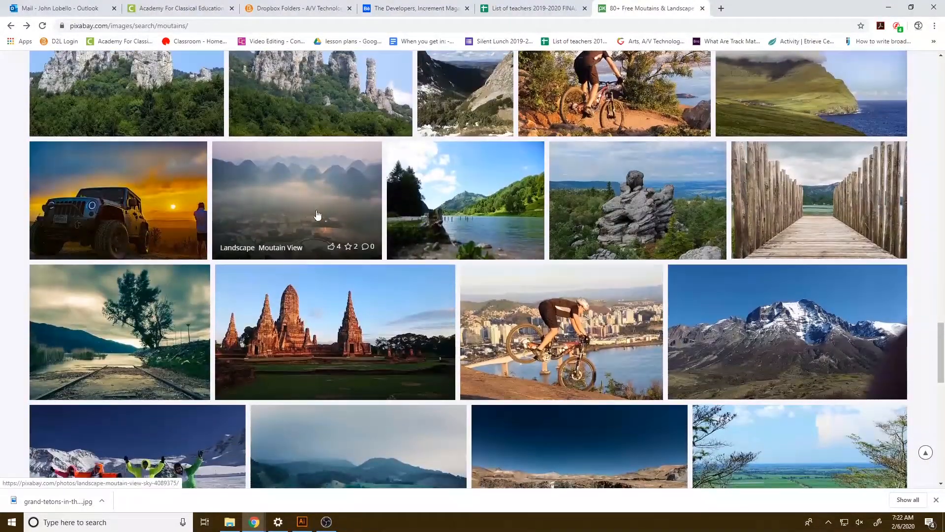
{"action": "left_click", "coordinate": [306, 236]}
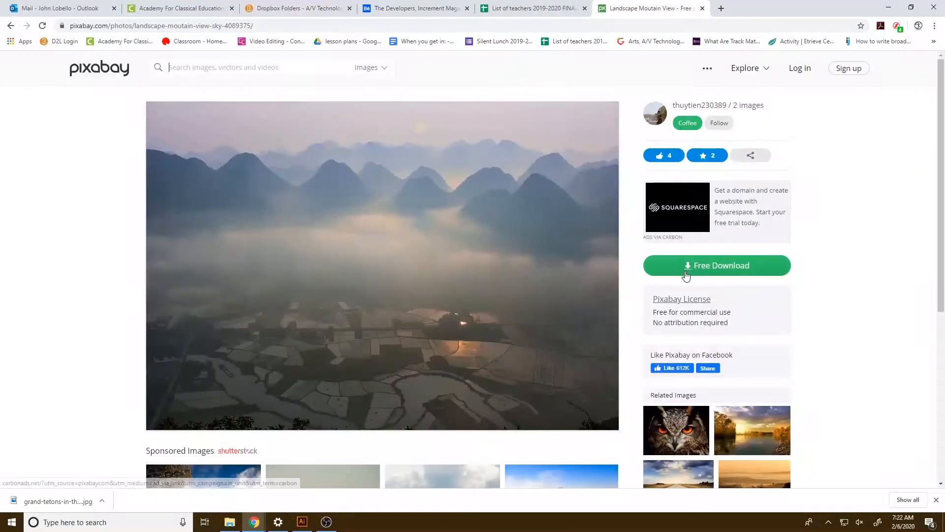
Step: Download the misty mountain photo as a 1920×1335 JPG, completing the captcha, and save it as landscape-4089375_1920
{"action": "left_click", "coordinate": [679, 270]}
{"action": "left_click", "coordinate": [666, 367]}
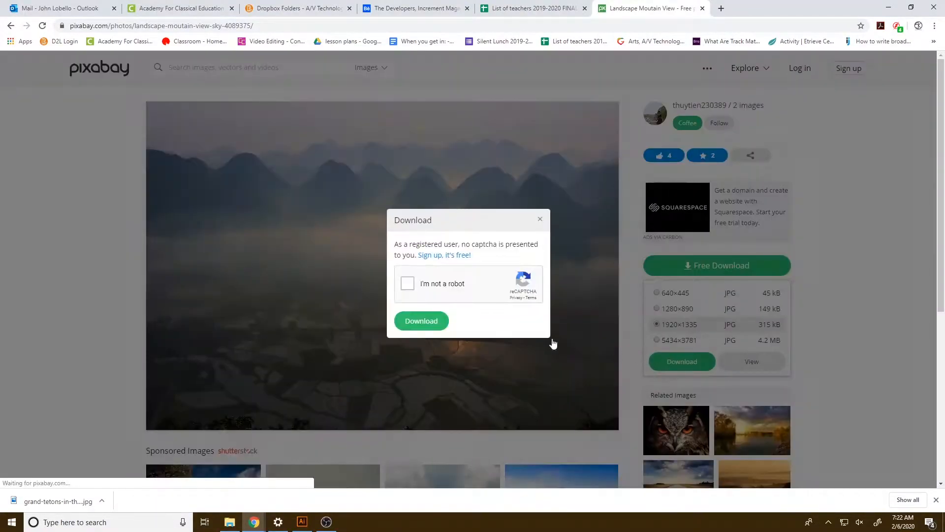
{"action": "left_click", "coordinate": [418, 315]}
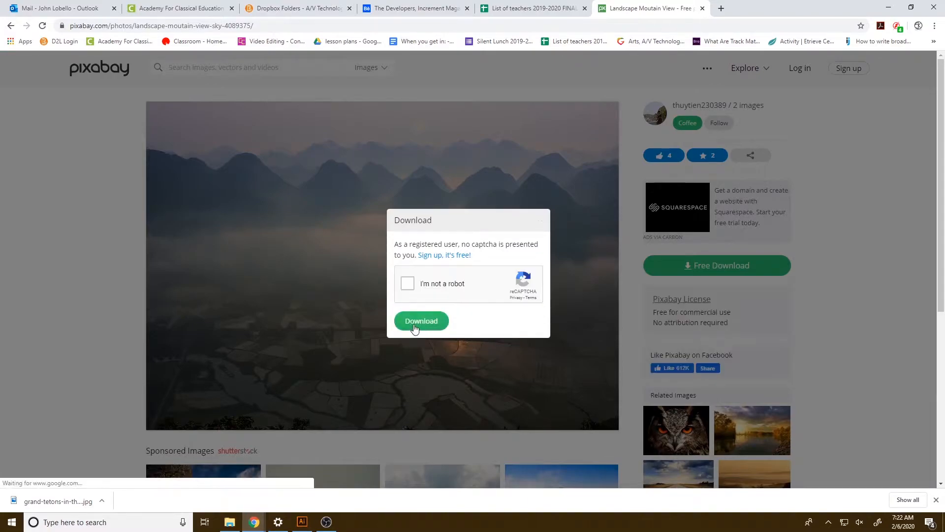
{"action": "left_click", "coordinate": [408, 284]}
{"action": "left_click", "coordinate": [413, 321]}
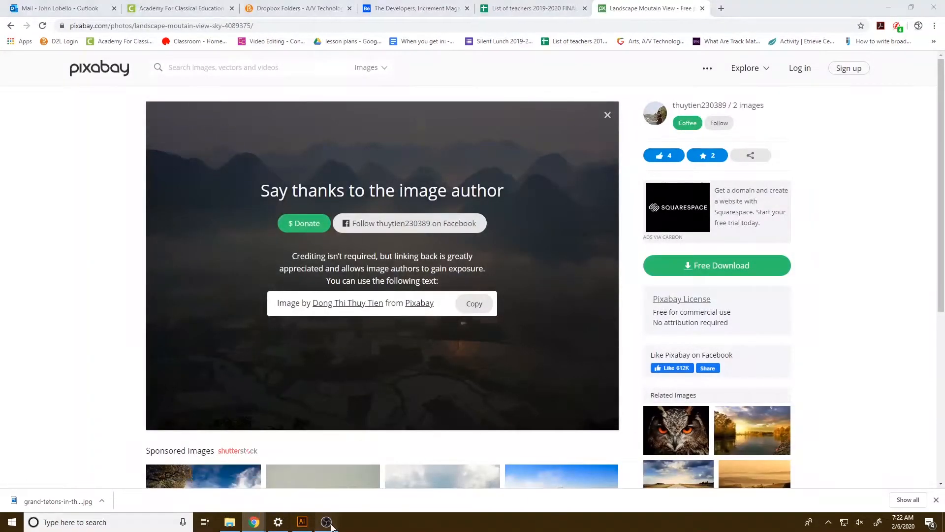
{"action": "left_click", "coordinate": [330, 524]}
{"action": "left_click", "coordinate": [328, 523]}
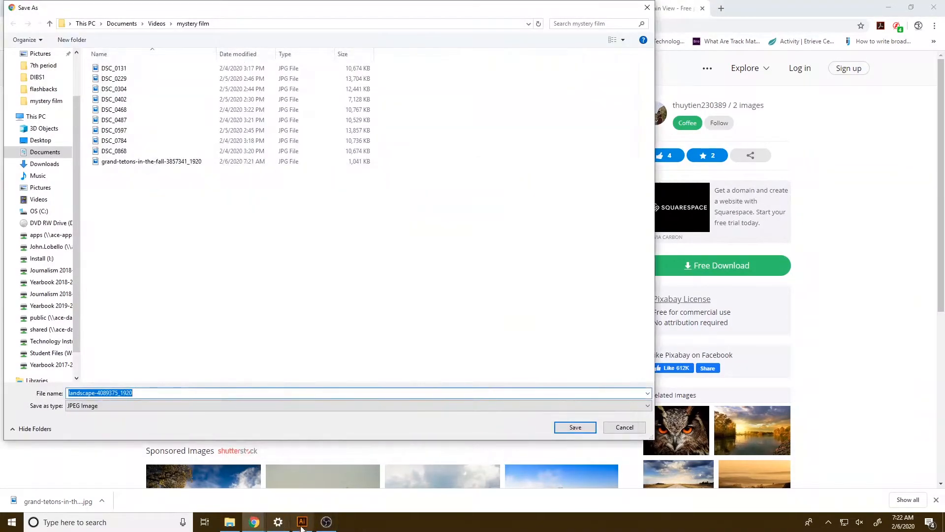
{"action": "left_click", "coordinate": [303, 524]}
{"action": "left_click", "coordinate": [254, 521]}
{"action": "left_click", "coordinate": [566, 426]}
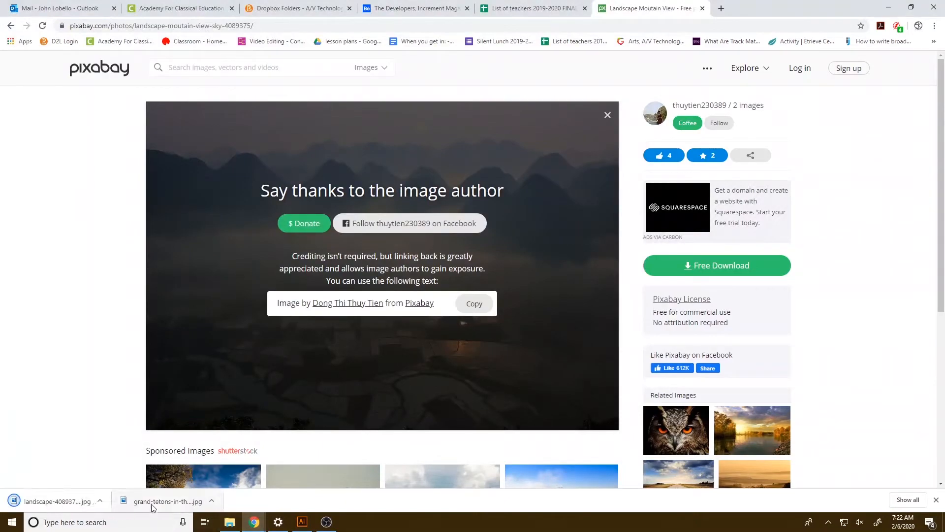
Step: Place the downloaded Grand Tetons photo over the artboard in Illustrator, flush with its side edges, and choose the Pen tool
{"action": "left_click_drag", "start_coordinate": [149, 501], "coordinate": [348, 379]}
{"action": "left_click_drag", "start_coordinate": [524, 350], "coordinate": [633, 327]}
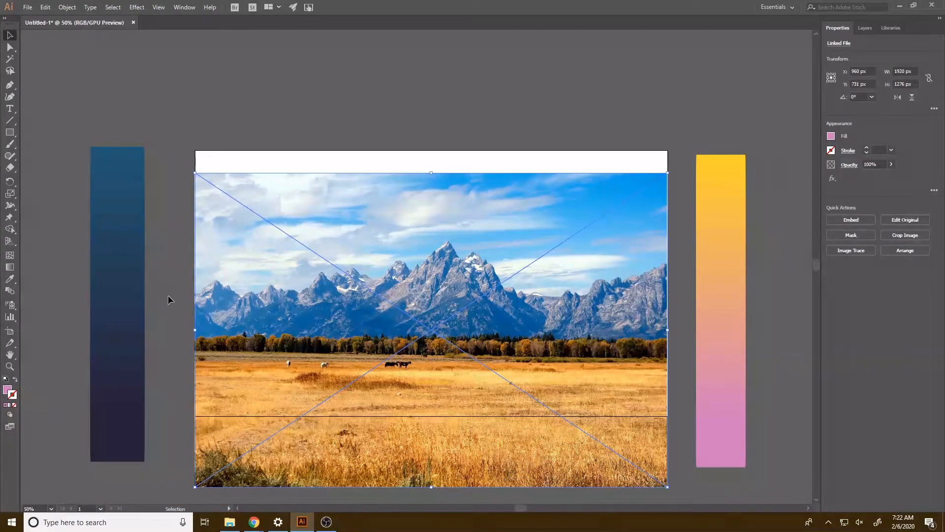
{"action": "left_click", "coordinate": [10, 84]}
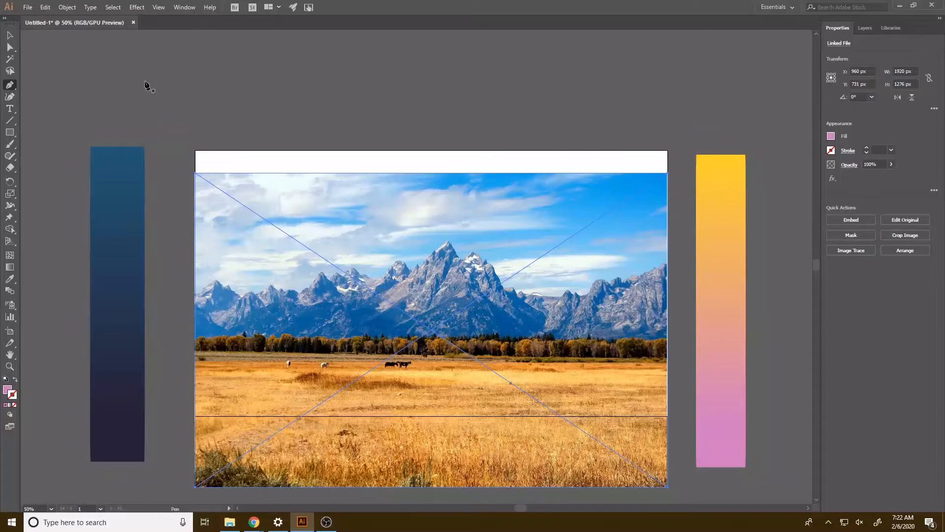
{"action": "left_click", "coordinate": [67, 6]}
{"action": "left_click", "coordinate": [67, 7]}
Step: Give the photo's layer a name beginning "moutain and co", lock it and add a new layer above it
{"action": "left_click", "coordinate": [865, 28]}
{"action": "double_click", "coordinate": [882, 43]}
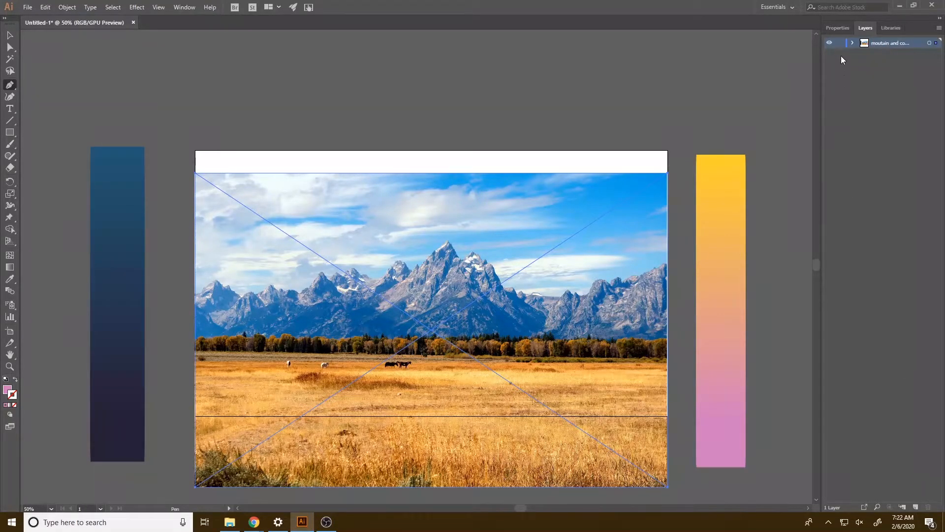
{"action": "left_click", "coordinate": [840, 43]}
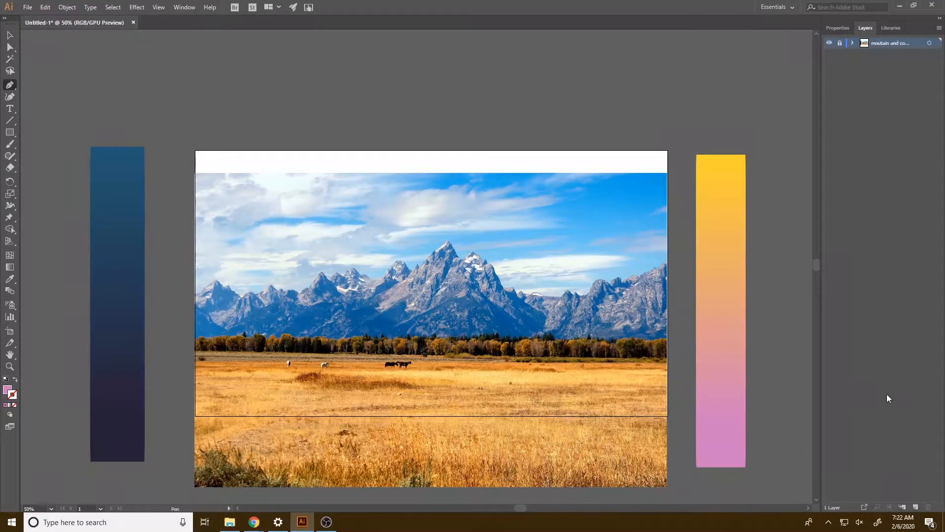
{"action": "left_click", "coordinate": [914, 506]}
Step: Start a Pen path just outside the artboard's left edge and trace the first few points up the leftmost mountain's ridge
{"action": "scroll", "coordinate": [223, 234], "scroll_direction": "up", "scroll_amount": 2}
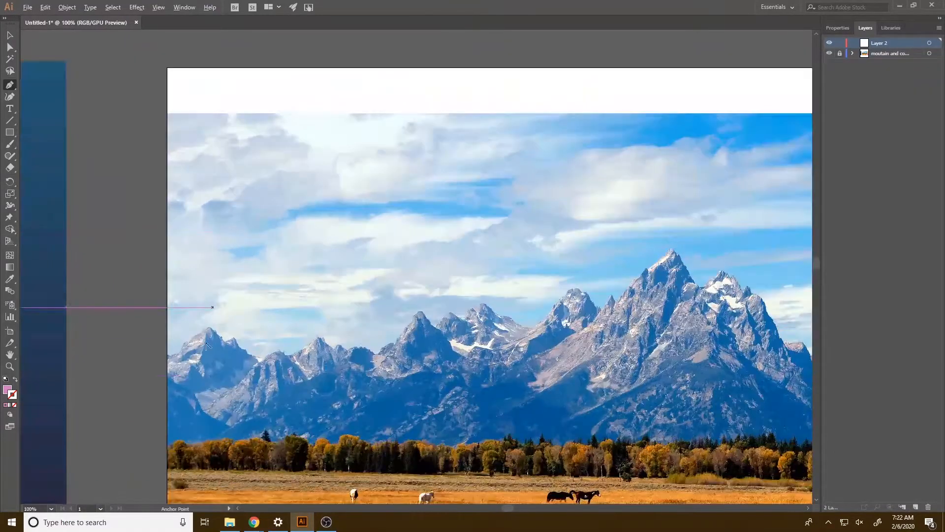
{"action": "scroll", "coordinate": [167, 356], "scroll_direction": "up", "scroll_amount": 2}
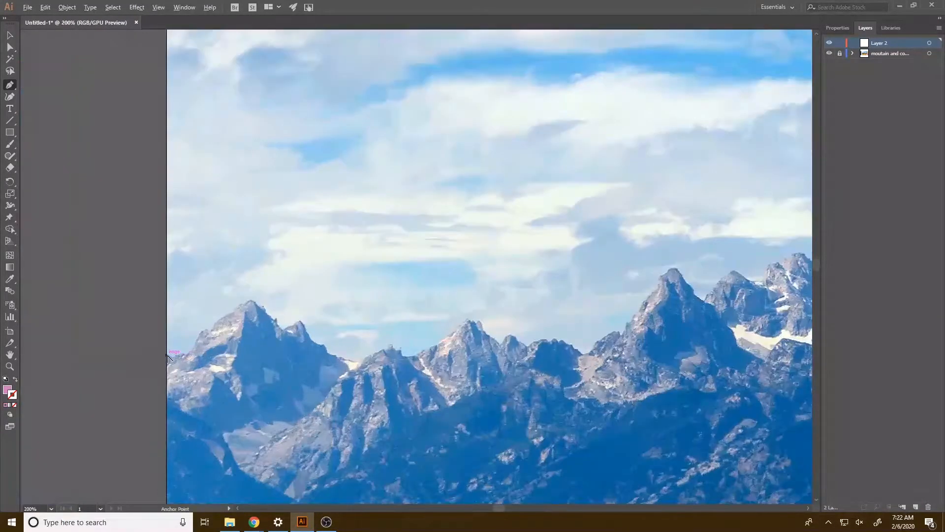
{"action": "left_click", "coordinate": [155, 358]}
{"action": "left_click", "coordinate": [192, 352]}
{"action": "left_click", "coordinate": [201, 332]}
{"action": "left_click", "coordinate": [208, 330]}
{"action": "left_click_drag", "start_coordinate": [212, 338], "coordinate": [213, 338]}
Step: Set the ridge path to no fill with a red 5 px stroke, and retract the last anchor's direction handle
{"action": "left_click", "coordinate": [837, 28]}
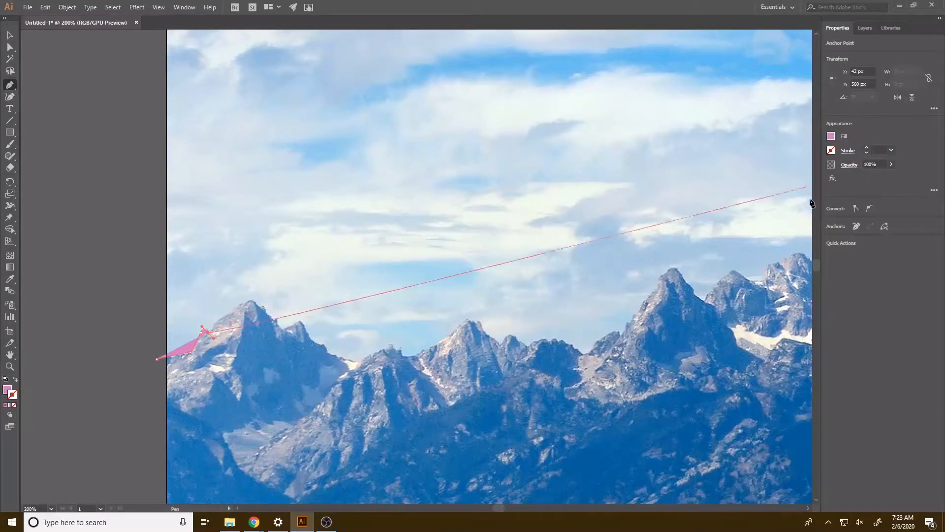
{"action": "left_click", "coordinate": [831, 136]}
{"action": "left_click", "coordinate": [729, 222]}
{"action": "left_click", "coordinate": [723, 222]}
{"action": "left_click", "coordinate": [831, 150]}
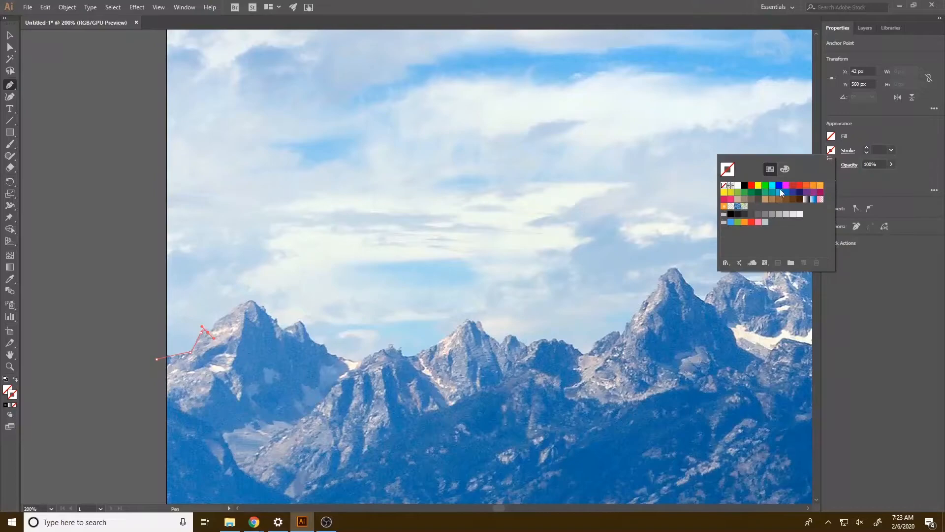
{"action": "left_click", "coordinate": [752, 185]}
{"action": "left_click", "coordinate": [860, 136]}
{"action": "left_click", "coordinate": [867, 147]}
{"action": "left_click", "coordinate": [868, 148]}
{"action": "left_click", "coordinate": [867, 148]}
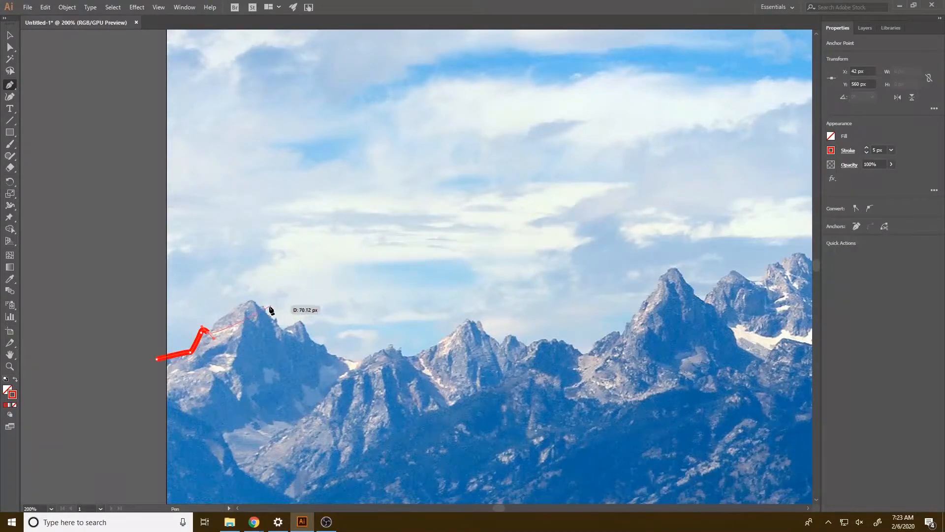
{"action": "left_click", "coordinate": [208, 332]}
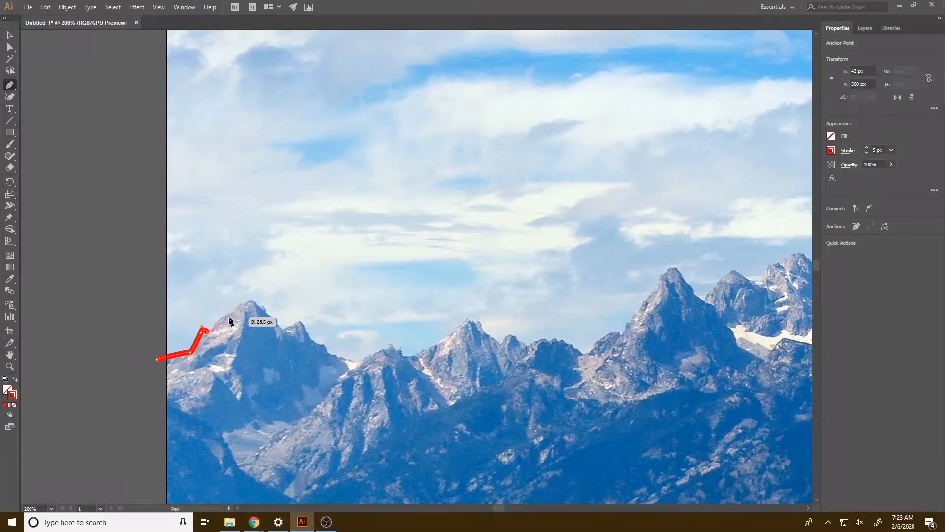
Step: Continue the Pen path over the leftmost mountain's summit, down its far slope and across the first low peaks beside it
{"action": "left_click_drag", "start_coordinate": [228, 315], "coordinate": [269, 312]}
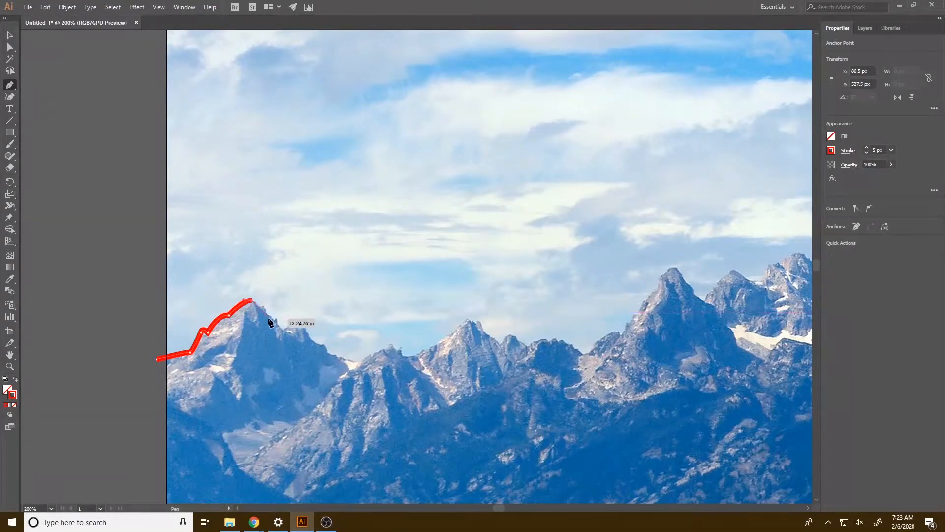
{"action": "left_click", "coordinate": [286, 333]}
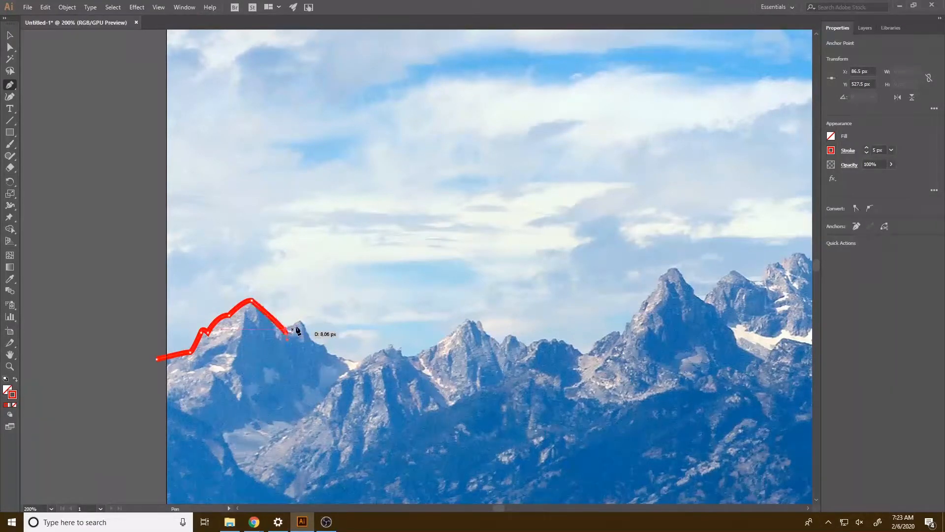
{"action": "mouse_move", "coordinate": [294, 321]}
{"action": "left_mouse_down"}
{"action": "mouse_move", "coordinate": [306, 321]}
{"action": "mouse_move", "coordinate": [351, 372]}
{"action": "left_mouse_up"}
{"action": "left_click_drag", "start_coordinate": [363, 359], "coordinate": [380, 354]}
{"action": "left_click_drag", "start_coordinate": [399, 349], "coordinate": [406, 353]}
{"action": "left_click", "coordinate": [433, 355]}
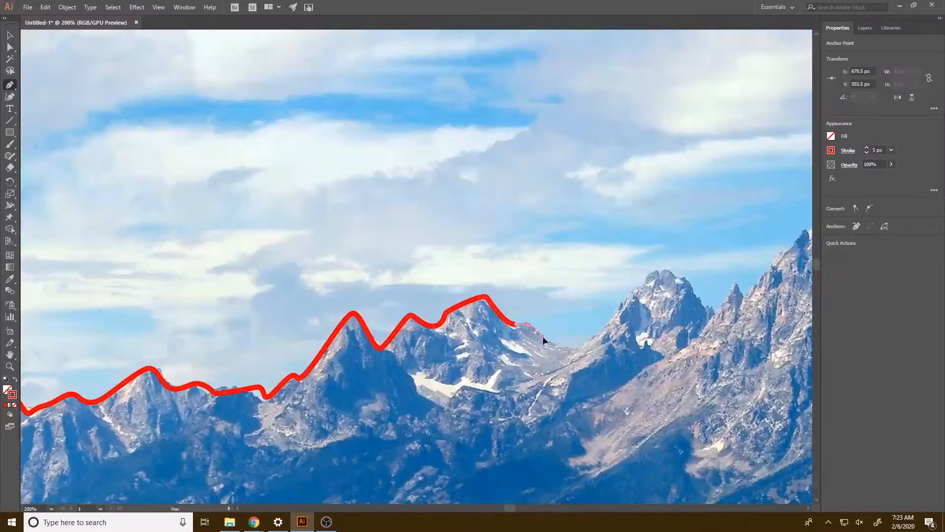
Step: Trace the ridge from the snowy slope up over the tallest central peak and along its snow-covered shoulder peak
{"action": "left_click", "coordinate": [581, 347]}
{"action": "left_click", "coordinate": [623, 305]}
{"action": "left_click", "coordinate": [644, 284]}
{"action": "left_click", "coordinate": [677, 278]}
{"action": "left_click", "coordinate": [710, 311]}
{"action": "left_click_drag", "start_coordinate": [738, 285], "coordinate": [738, 287]}
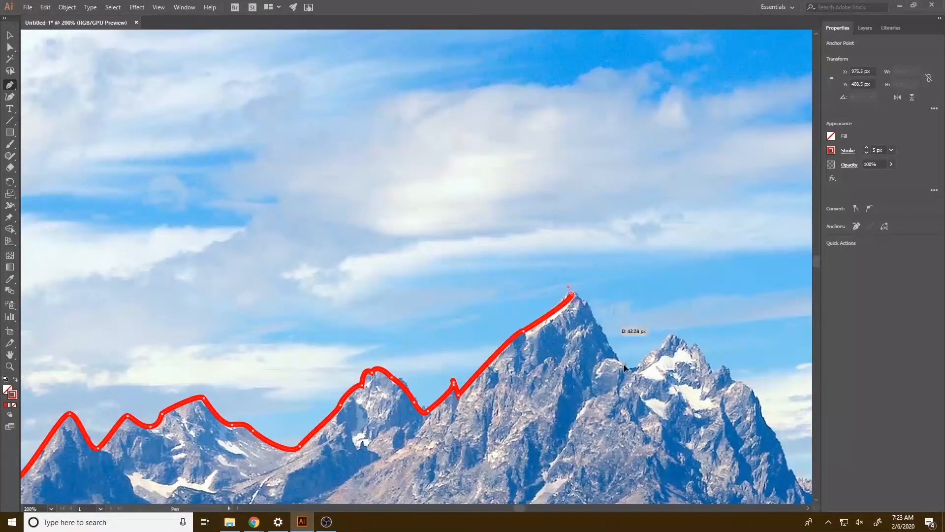
{"action": "left_click", "coordinate": [676, 337]}
{"action": "left_click", "coordinate": [728, 380]}
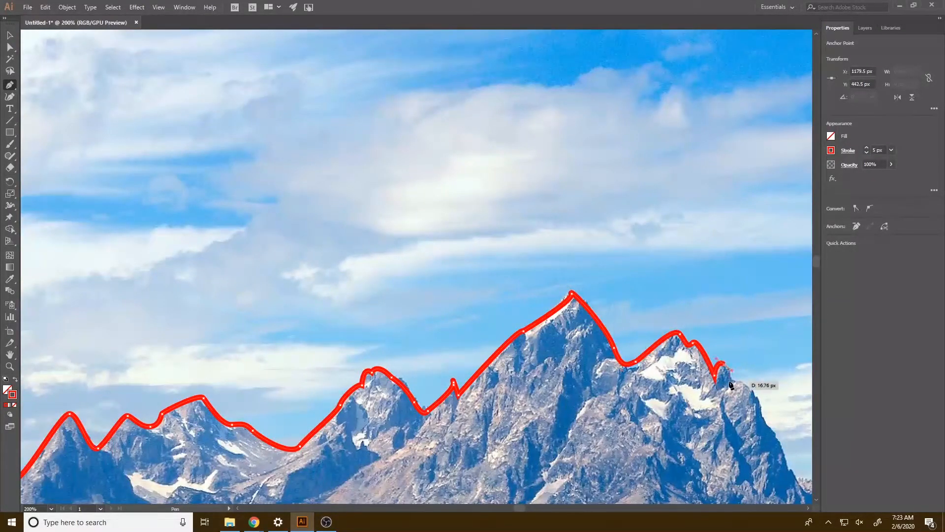
Step: Trace the low saddle and the rising final ridge until the path passes just beyond the artboard's right edge
{"action": "left_click", "coordinate": [563, 403]}
{"action": "left_click", "coordinate": [617, 402]}
{"action": "left_click", "coordinate": [645, 377]}
{"action": "left_click_drag", "start_coordinate": [734, 389], "coordinate": [342, 367]}
{"action": "left_click", "coordinate": [456, 306]}
{"action": "left_click", "coordinate": [639, 253]}
Step: Close the mountain outline below the artboard and sample the darkest colour at the bottom of the blue strip as its fill
{"action": "scroll", "coordinate": [618, 367], "scroll_direction": "down", "scroll_amount": 5}
{"action": "left_click", "coordinate": [630, 458]}
{"action": "left_click", "coordinate": [295, 462]}
{"action": "left_click", "coordinate": [305, 369]}
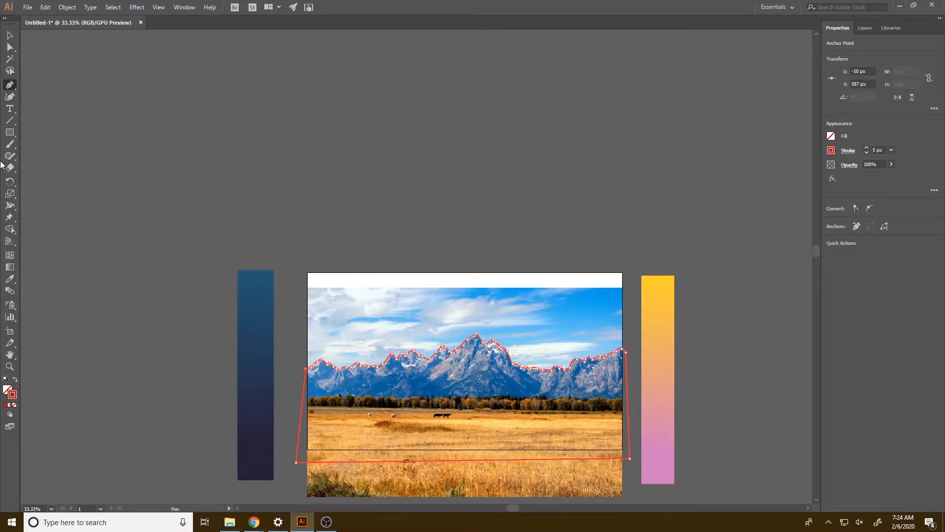
{"action": "left_click", "coordinate": [9, 279]}
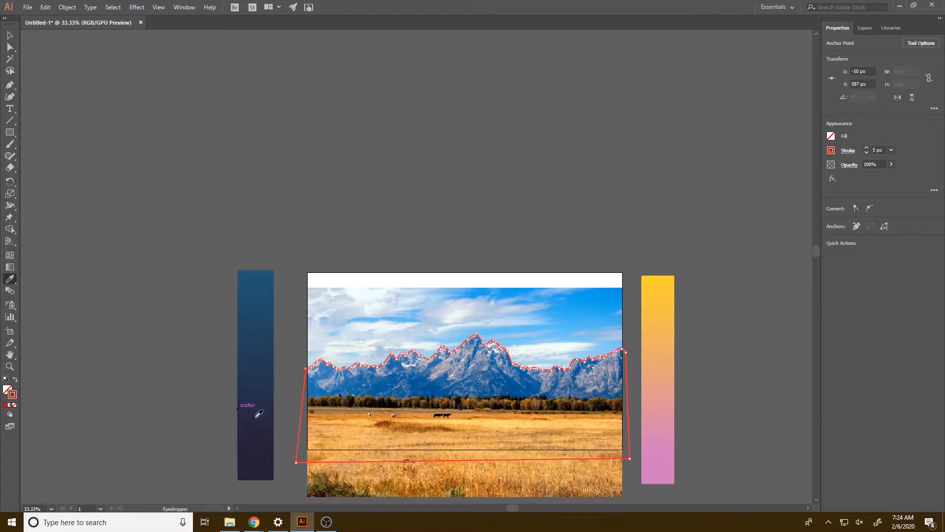
{"action": "left_click", "coordinate": [264, 467]}
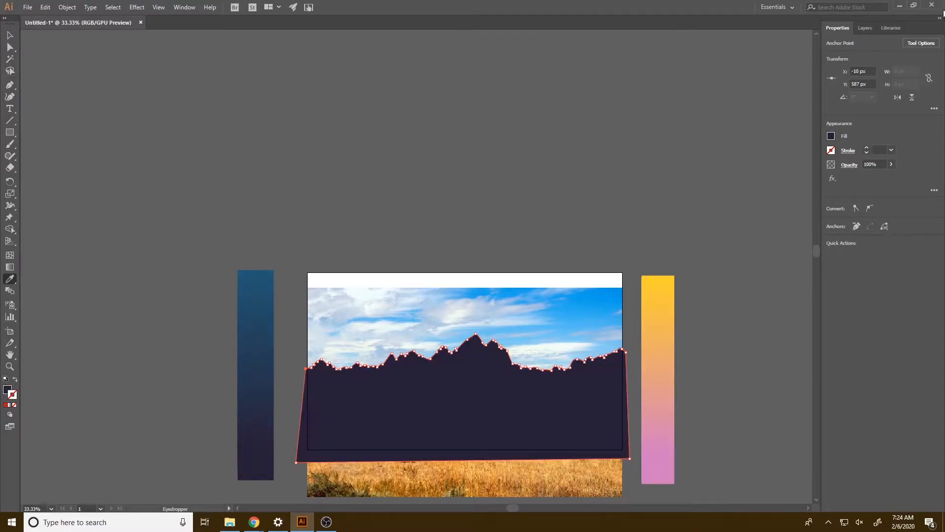
Step: Rename the traced mountain's layer "moutain range 1" and hide it
{"action": "left_click", "coordinate": [868, 28]}
{"action": "double_click", "coordinate": [873, 43]}
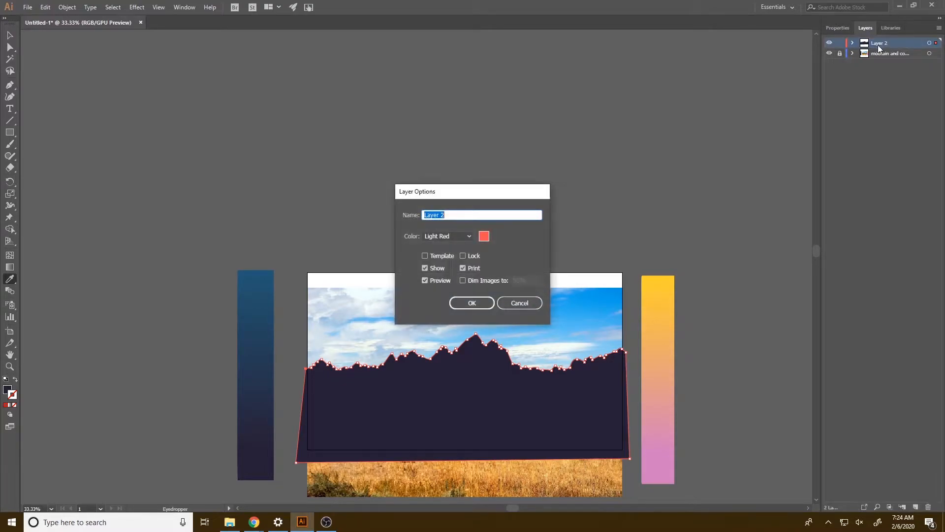
{"action": "type", "text": "moutain range 1"}
{"action": "left_click", "coordinate": [473, 300]}
{"action": "left_click", "coordinate": [830, 44]}
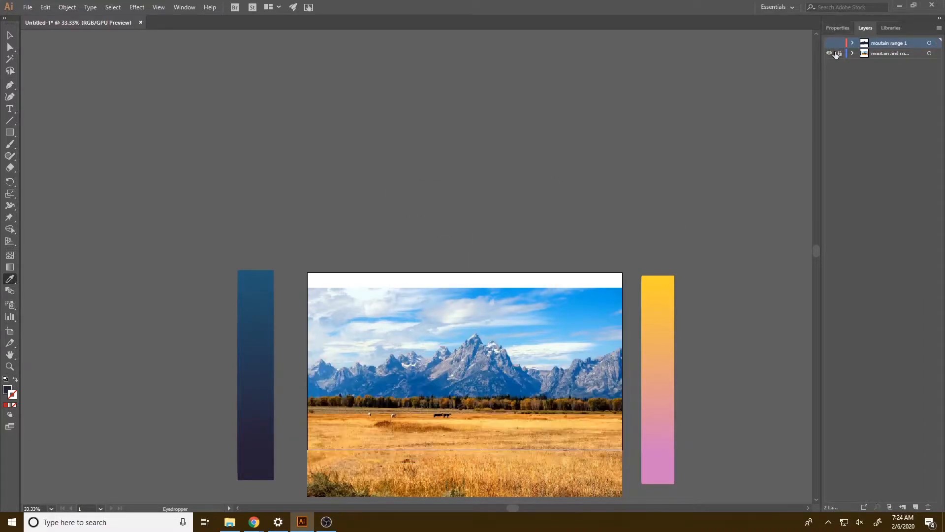
Step: Add a new layer on top, unlock the photo's layer and delete the Grand Tetons photo
{"action": "left_click", "coordinate": [916, 506]}
{"action": "left_click", "coordinate": [840, 65]}
{"action": "key", "text": "v"}
{"action": "left_click", "coordinate": [587, 380]}
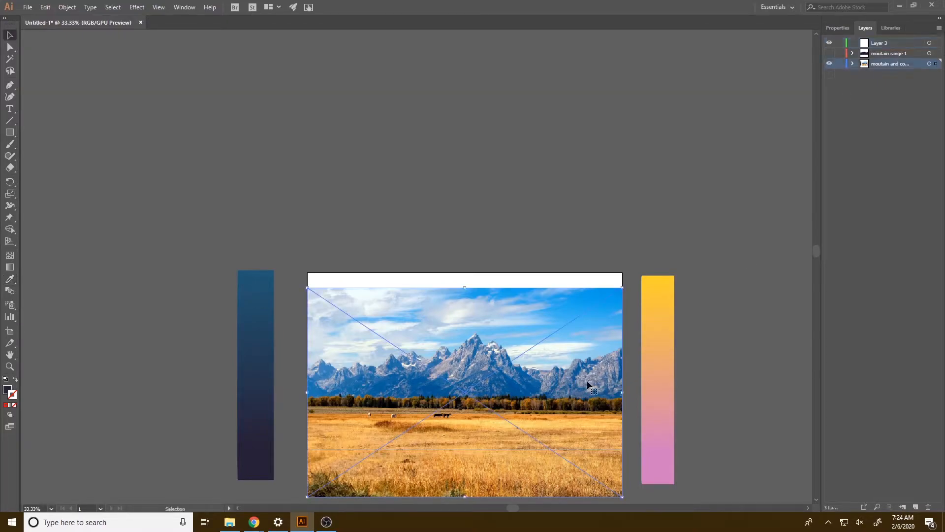
{"action": "key", "text": "Delete"}
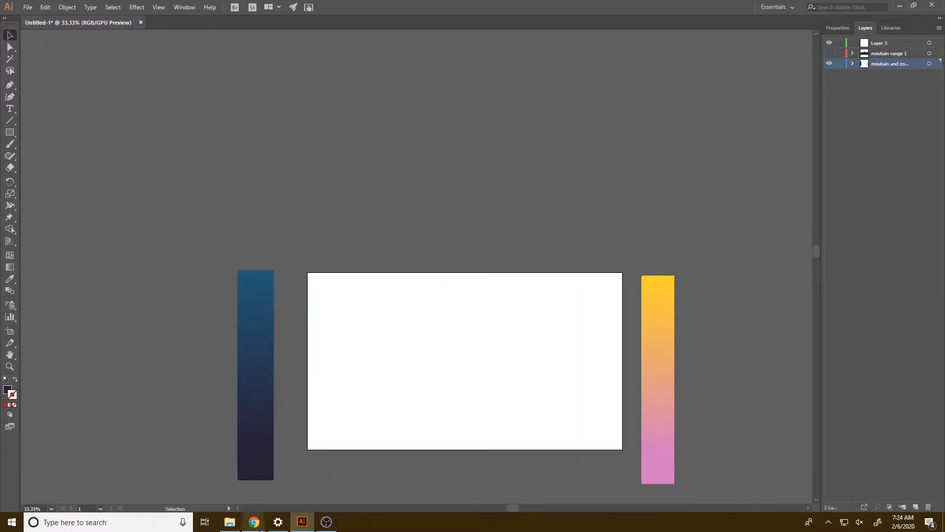
Step: Place the downloaded misty mountains photo from Chrome over the Illustrator artboard, flush with its side edges, and lock the photo's layer
{"action": "mouse_move", "coordinate": [254, 521]}
{"action": "left_click", "coordinate": [224, 491]}
{"action": "left_click_drag", "start_coordinate": [45, 502], "coordinate": [750, 245]}
{"action": "left_click_drag", "start_coordinate": [370, 427], "coordinate": [310, 464]}
{"action": "left_click_drag", "start_coordinate": [401, 400], "coordinate": [430, 426]}
{"action": "scroll", "coordinate": [427, 421], "scroll_direction": "up", "scroll_amount": 2}
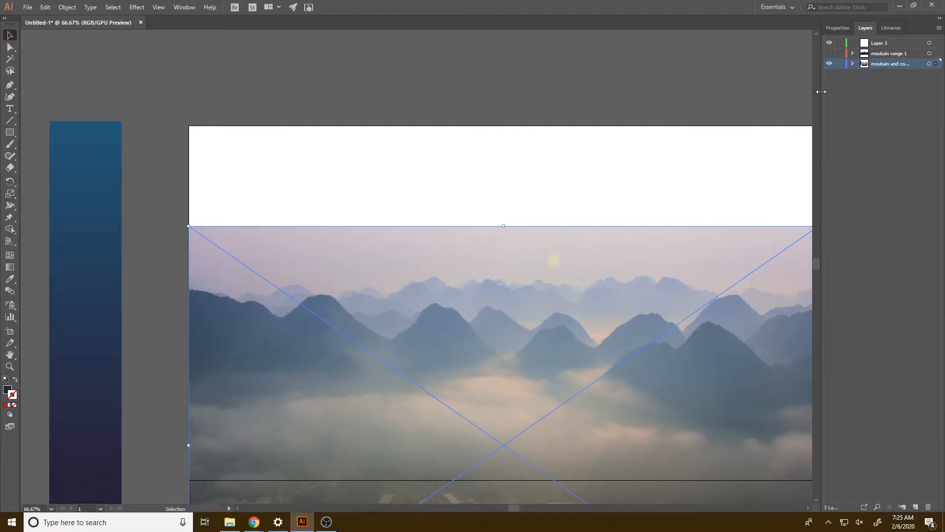
{"action": "left_click", "coordinate": [839, 63]}
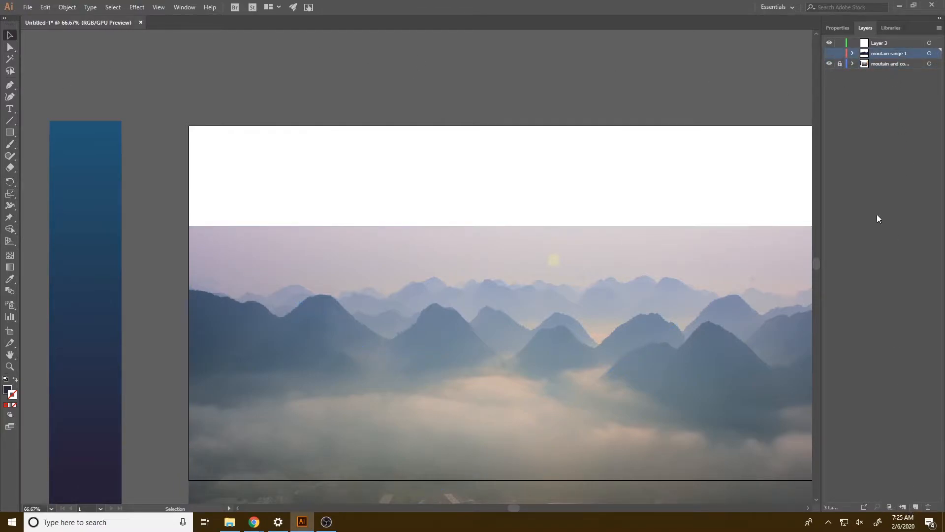
Step: On Layer 3, start a Pen path just outside the artboard's left edge with no fill and a red 3 px stroke
{"action": "left_click", "coordinate": [880, 44]}
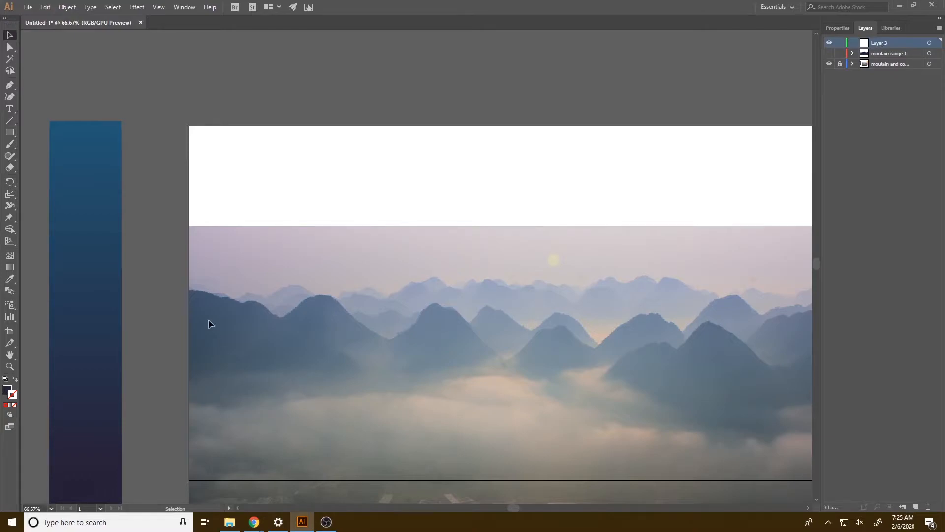
{"action": "scroll", "coordinate": [200, 318], "scroll_direction": "up", "scroll_amount": 2}
{"action": "key", "text": "p"}
{"action": "left_click", "coordinate": [162, 252]}
{"action": "left_click", "coordinate": [837, 28]}
{"action": "left_click", "coordinate": [831, 150]}
Step: Trace the nearest misty mountains across to the artboard's right edge and close the outline below the artboard
{"action": "left_click_drag", "start_coordinate": [248, 271], "coordinate": [358, 311]}
{"action": "left_click_drag", "start_coordinate": [495, 267], "coordinate": [521, 291]}
{"action": "mouse_move", "coordinate": [728, 286]}
{"action": "left_mouse_down"}
{"action": "mouse_move", "coordinate": [738, 290]}
{"action": "mouse_move", "coordinate": [462, 314]}
{"action": "left_mouse_up"}
{"action": "left_click_drag", "start_coordinate": [582, 422], "coordinate": [592, 416]}
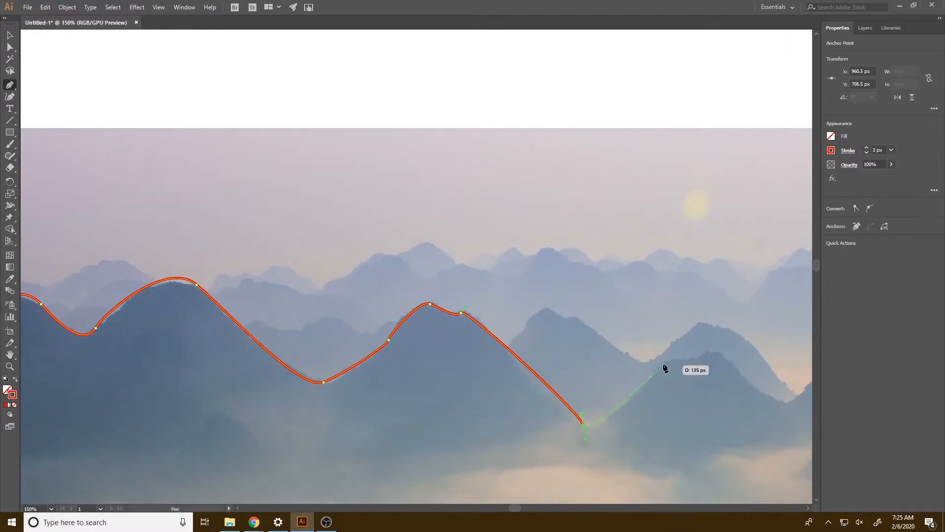
{"action": "left_click_drag", "start_coordinate": [658, 359], "coordinate": [670, 359]}
{"action": "left_click_drag", "start_coordinate": [636, 355], "coordinate": [641, 364]}
{"action": "left_click_drag", "start_coordinate": [502, 391], "coordinate": [513, 379]}
{"action": "left_click_drag", "start_coordinate": [633, 310], "coordinate": [652, 311]}
{"action": "left_click_drag", "start_coordinate": [763, 325], "coordinate": [782, 323]}
{"action": "left_click_drag", "start_coordinate": [234, 384], "coordinate": [245, 375]}
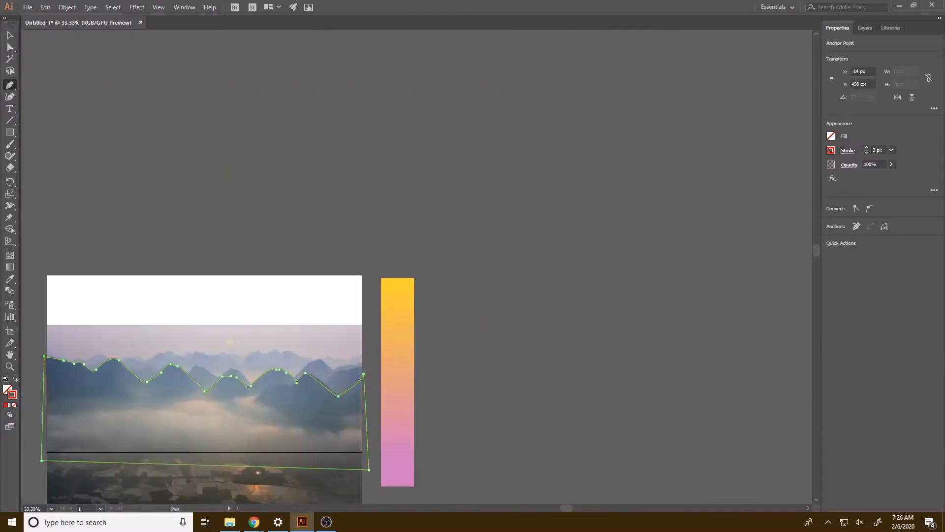
Step: Fill the new mountain outline with dark navy sampled from the lower part of the blue strip
{"action": "left_click", "coordinate": [865, 28]}
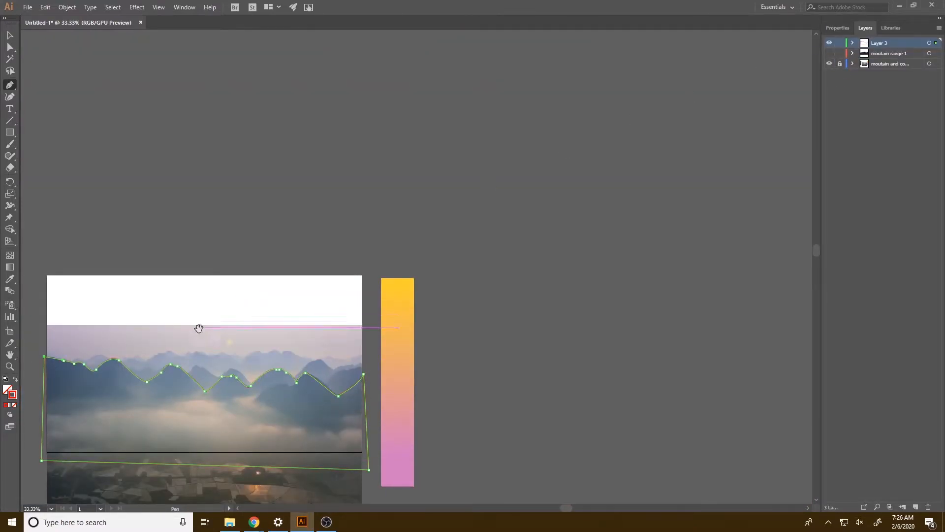
{"action": "left_click_drag", "start_coordinate": [205, 328], "coordinate": [529, 282]}
{"action": "key", "text": "o"}
{"action": "key", "text": "i"}
{"action": "left_click", "coordinate": [8, 36]}
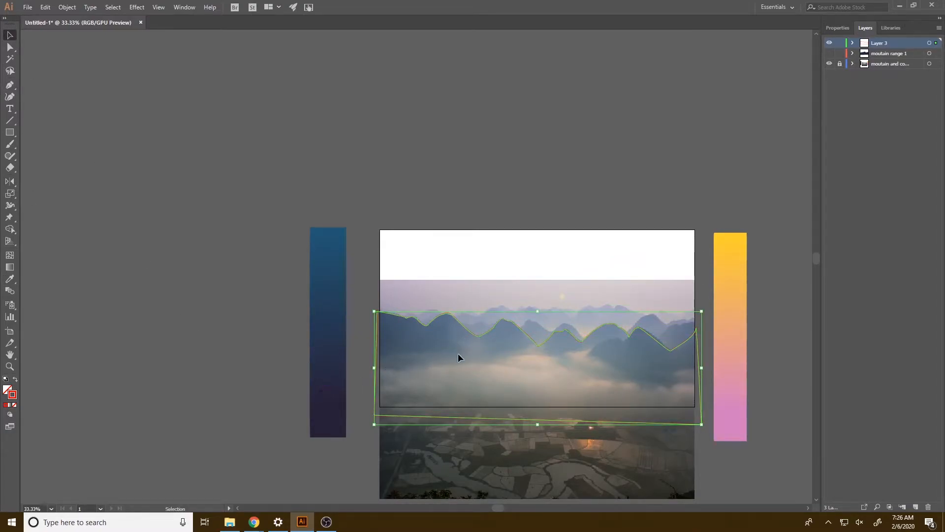
{"action": "key", "text": "i"}
{"action": "left_click", "coordinate": [324, 384]}
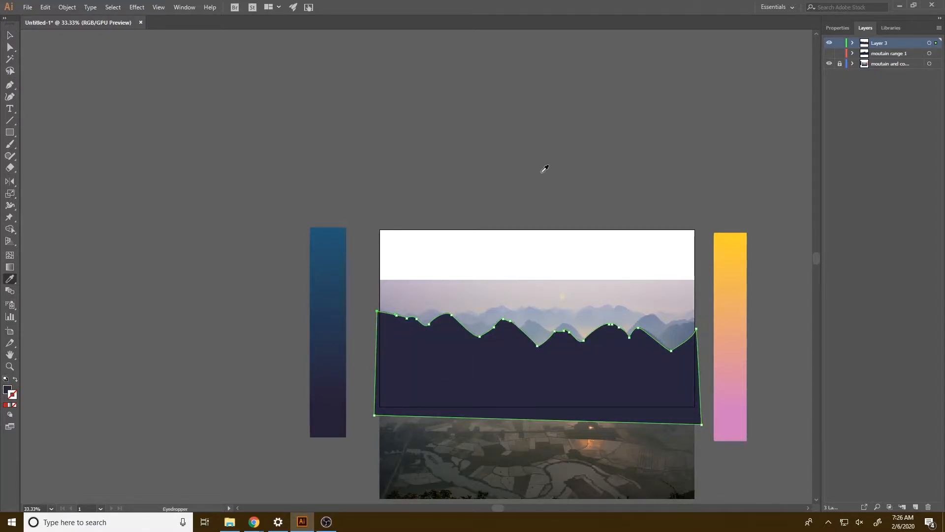
Step: Show the "moutain range 1" layer again and shift the new front range slightly downward
{"action": "left_click", "coordinate": [829, 54]}
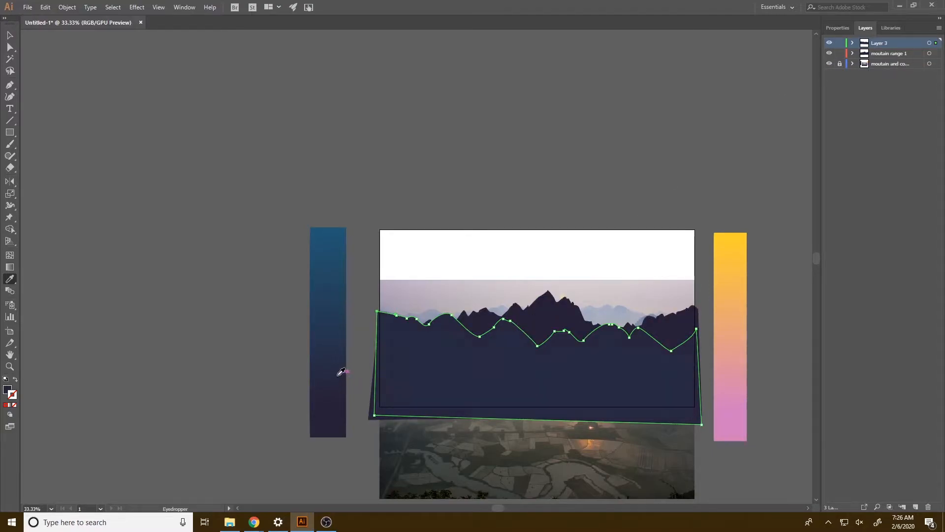
{"action": "left_click", "coordinate": [10, 35]}
{"action": "left_click", "coordinate": [184, 308]}
{"action": "left_click", "coordinate": [545, 389]}
{"action": "mouse_move", "coordinate": [545, 389]}
{"action": "left_mouse_down"}
{"action": "mouse_move", "coordinate": [551, 407]}
{"action": "mouse_move", "coordinate": [557, 392]}
{"action": "left_mouse_up"}
{"action": "right_click", "coordinate": [561, 388]}
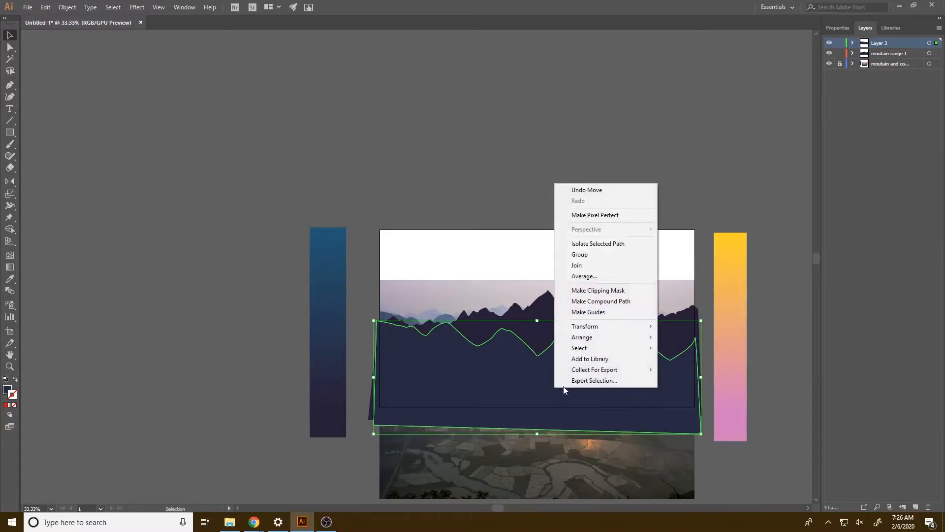
{"action": "mouse_move", "coordinate": [604, 326]}
{"action": "left_click", "coordinate": [684, 348]}
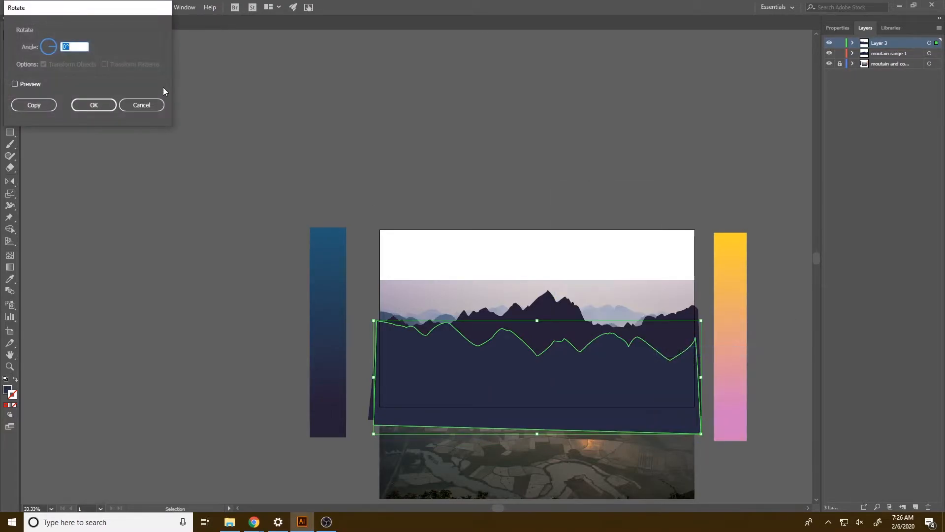
{"action": "left_click", "coordinate": [143, 108]}
Step: Reflect the front mountain range across the vertical axis without making a copy
{"action": "right_click", "coordinate": [506, 360]}
{"action": "mouse_move", "coordinate": [564, 299]}
{"action": "left_click", "coordinate": [662, 334]}
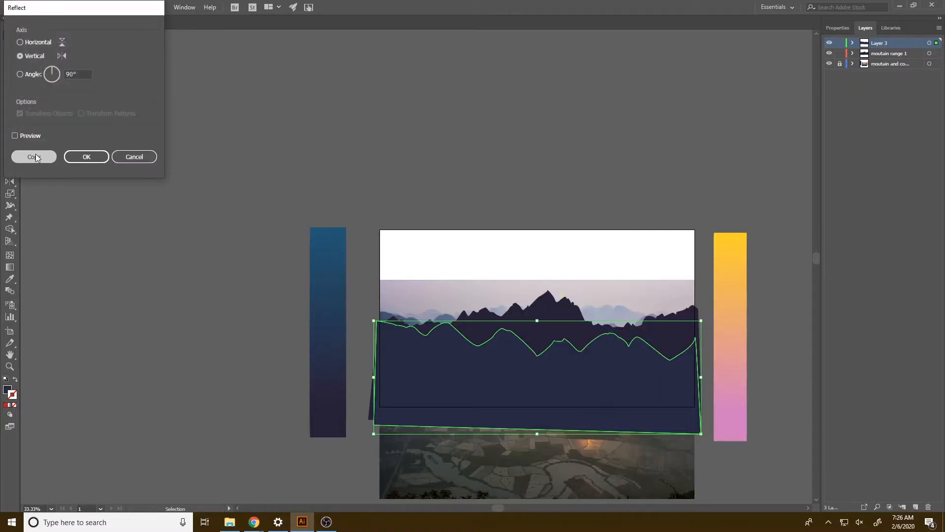
{"action": "left_click", "coordinate": [90, 156]}
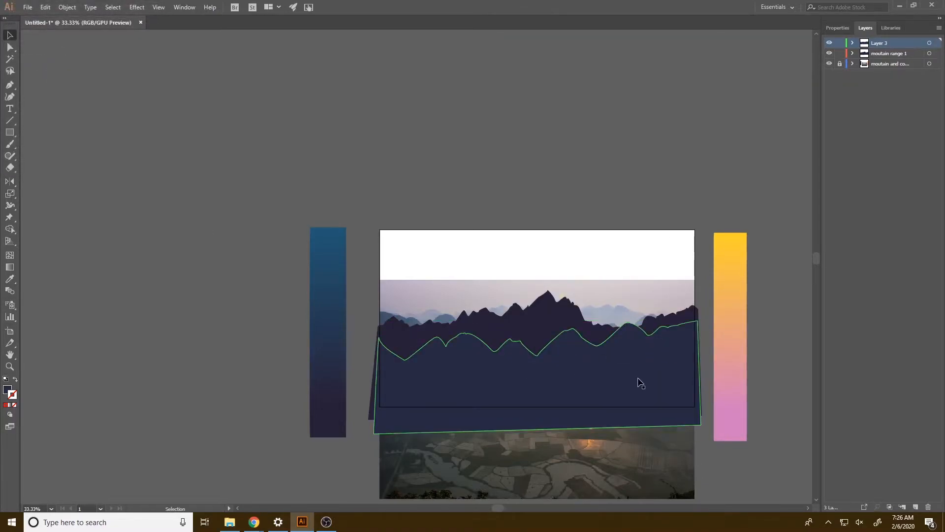
Step: Shift the reflected front range up slightly, and raise the jagged back range so it stands higher behind it
{"action": "left_click_drag", "start_coordinate": [633, 392], "coordinate": [636, 379]}
{"action": "key", "text": "ctrl+shift+a"}
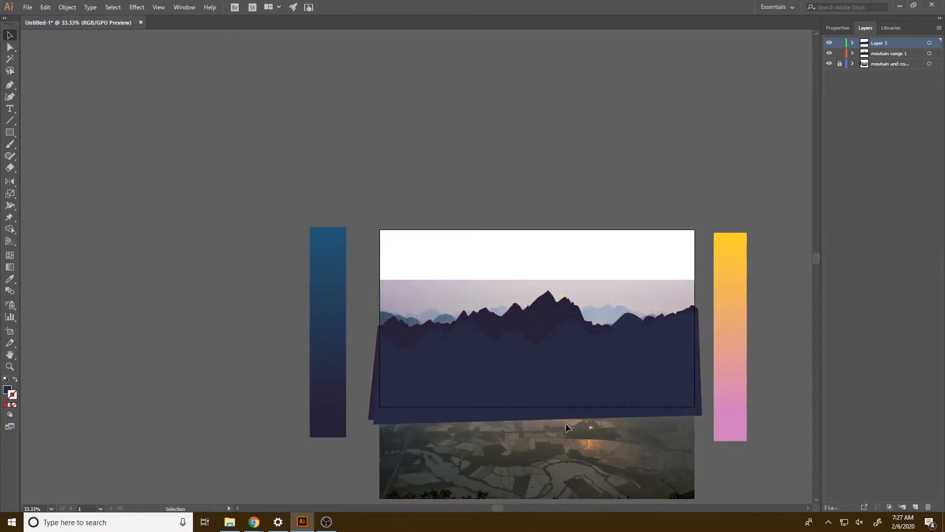
{"action": "left_click_drag", "start_coordinate": [540, 312], "coordinate": [539, 295]}
{"action": "left_click_drag", "start_coordinate": [586, 346], "coordinate": [555, 293]}
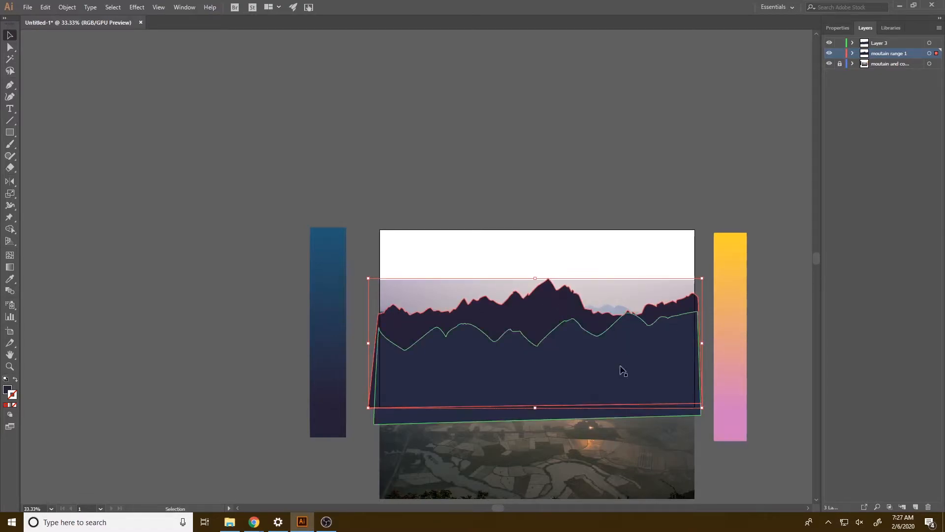
Step: Rename Layer 3 as "mountain range 2"
{"action": "key", "text": "p"}
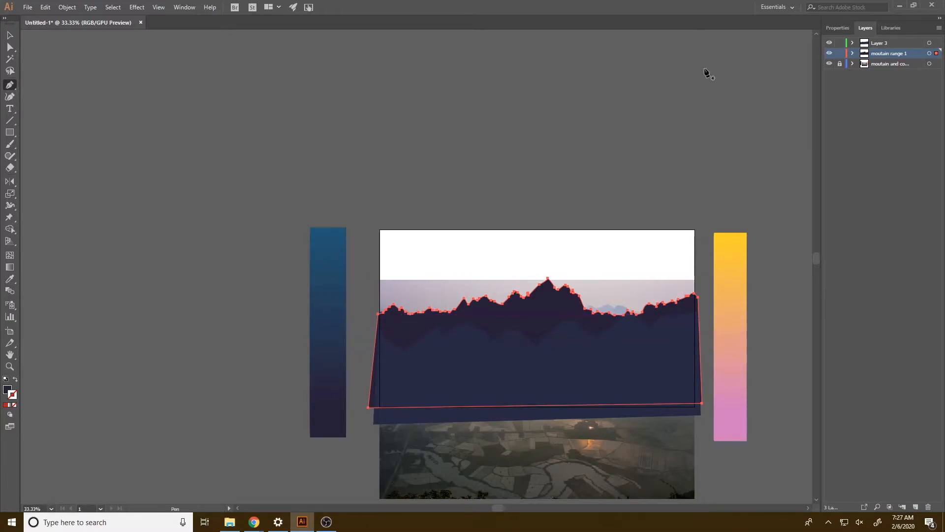
{"action": "left_click", "coordinate": [881, 42]}
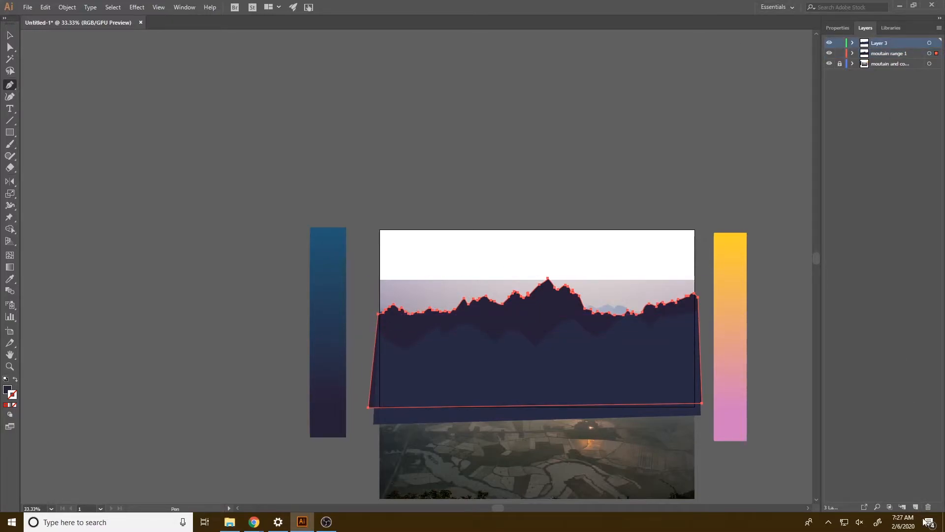
{"action": "double_click", "coordinate": [877, 44]}
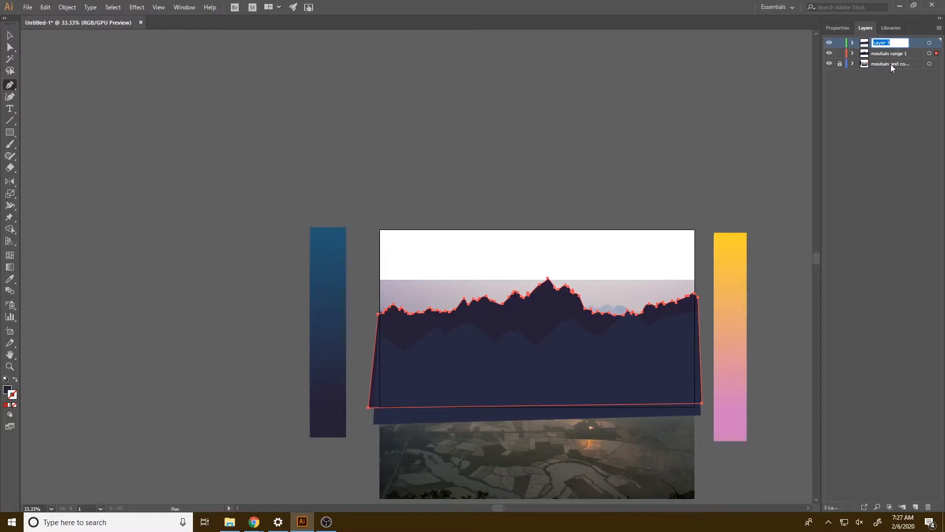
{"action": "type", "text": "mountin"}
{"action": "type", "text": " range 2"}
Step: Deselect the back range, add a new layer on top and set the Pen tool's fill to none
{"action": "left_click", "coordinate": [840, 29]}
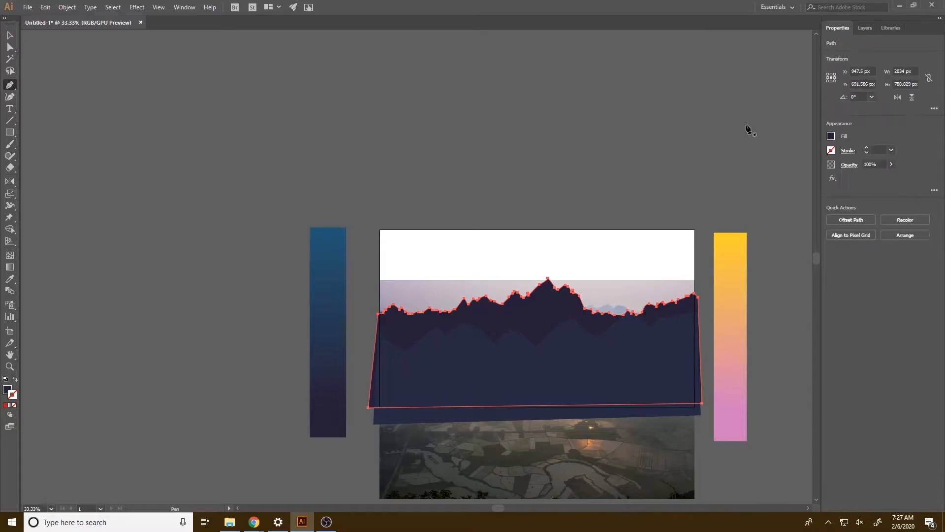
{"action": "key", "text": "v"}
{"action": "left_click", "coordinate": [552, 129]}
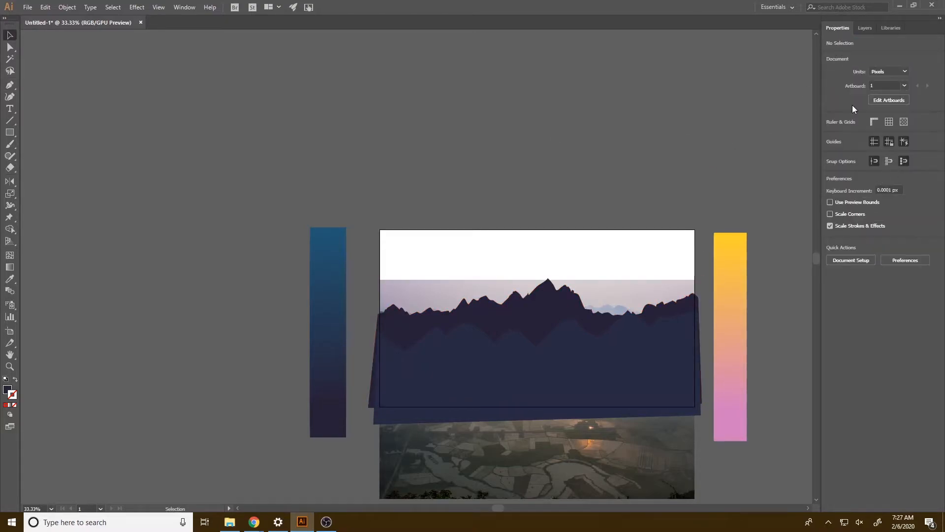
{"action": "left_click", "coordinate": [866, 28]}
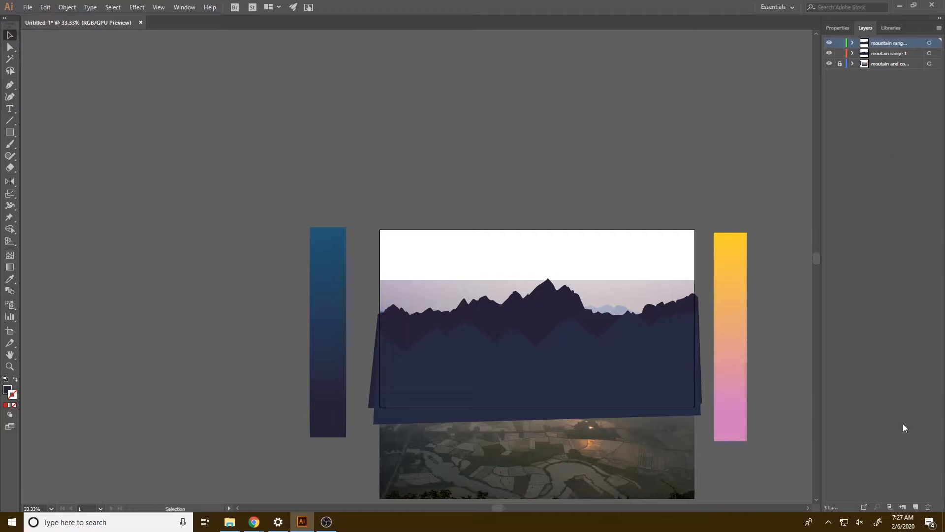
{"action": "left_click", "coordinate": [915, 505]}
{"action": "left_click", "coordinate": [836, 29]}
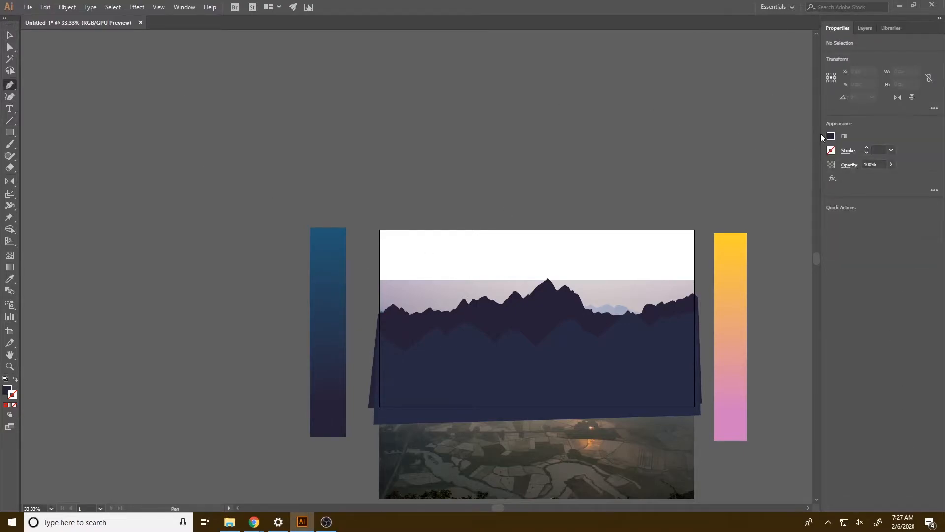
{"action": "left_click", "coordinate": [832, 136]}
{"action": "left_click", "coordinate": [723, 222]}
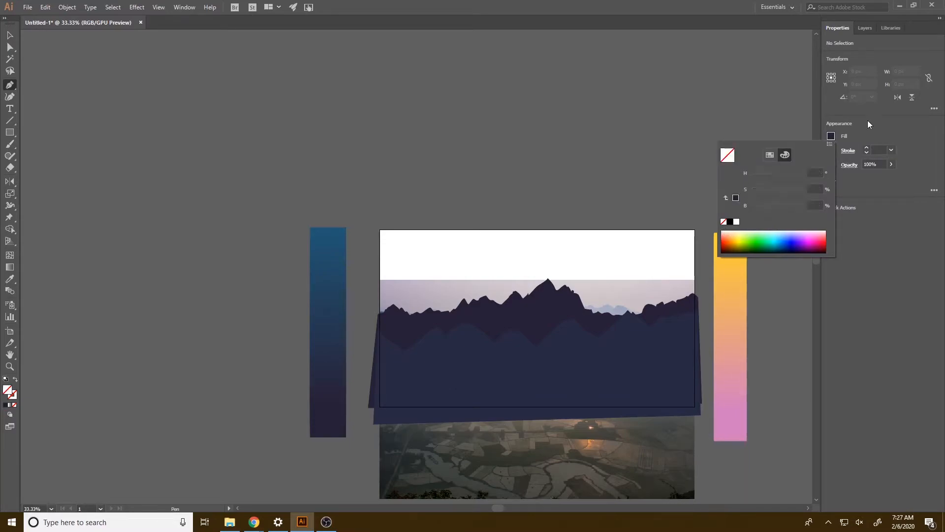
Step: Set the Pen tool's stroke to 4 px red and draw the first smooth curves of a wavy hill starting outside the artboard's left edge
{"action": "left_click", "coordinate": [831, 150]}
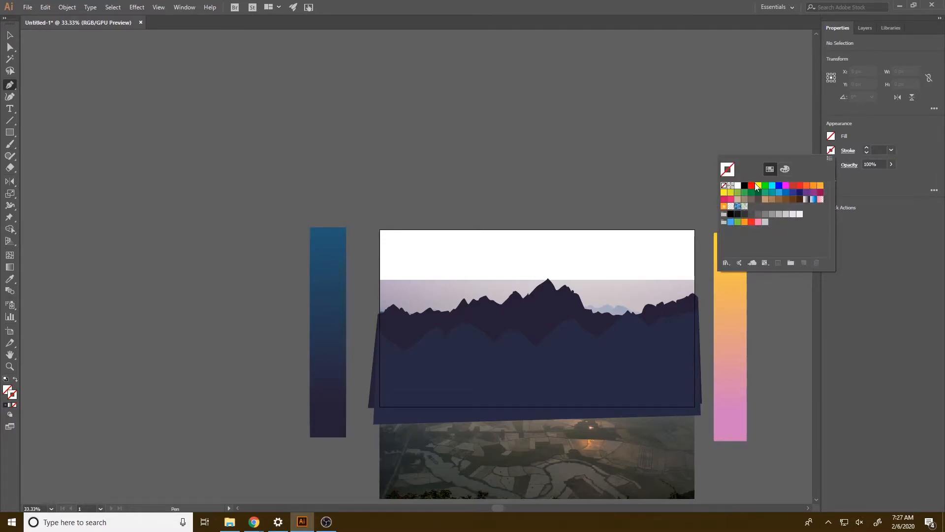
{"action": "left_click", "coordinate": [866, 147]}
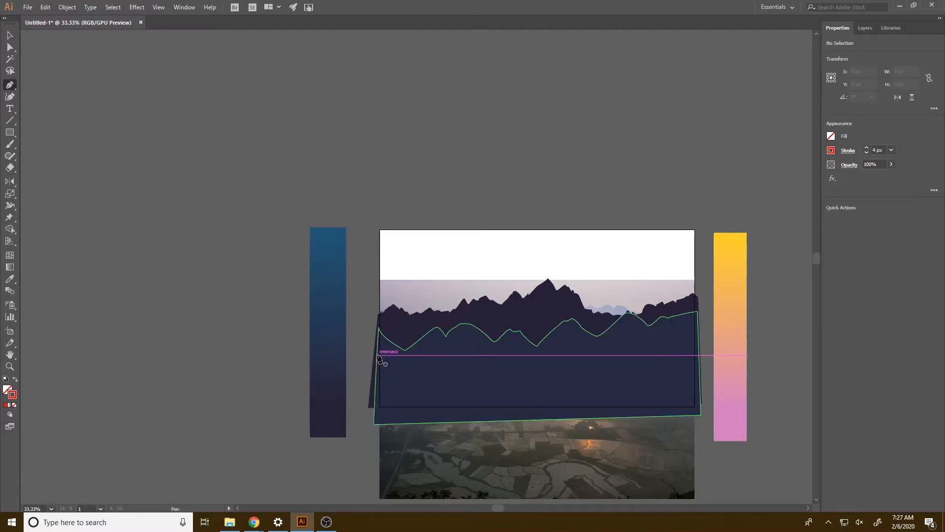
{"action": "scroll", "coordinate": [377, 366], "scroll_direction": "up", "scroll_amount": 1}
{"action": "key", "text": "super"}
{"action": "key", "text": "super"}
{"action": "scroll", "coordinate": [362, 379], "scroll_direction": "up", "scroll_amount": 2}
{"action": "left_click_drag", "start_coordinate": [413, 375], "coordinate": [344, 260]}
{"action": "left_click", "coordinate": [288, 196]}
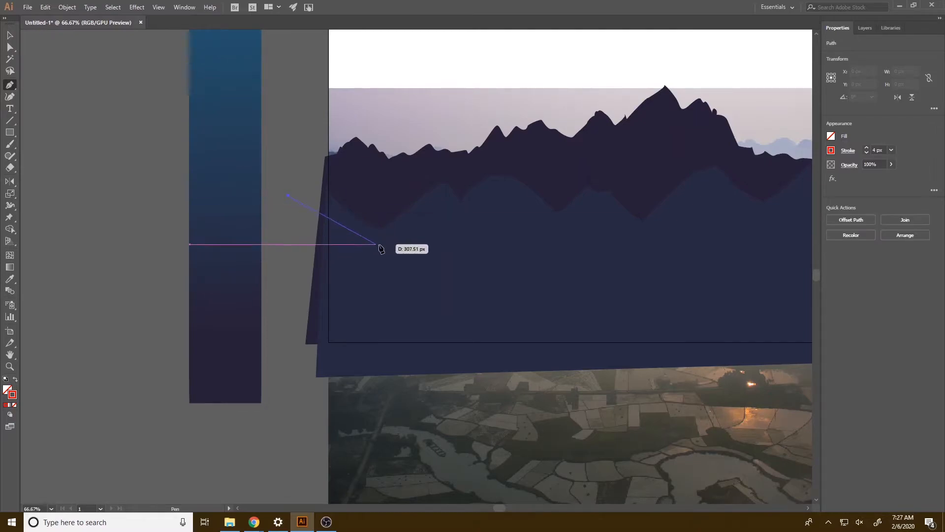
{"action": "left_click_drag", "start_coordinate": [409, 234], "coordinate": [440, 265]}
{"action": "left_click_drag", "start_coordinate": [507, 207], "coordinate": [630, 281]}
{"action": "left_click_drag", "start_coordinate": [707, 248], "coordinate": [613, 246]}
{"action": "left_click_drag", "start_coordinate": [655, 270], "coordinate": [674, 302]}
{"action": "key", "text": "ctrl+z"}
{"action": "key", "text": "ctrl+z"}
{"action": "key", "text": "ctrl+z"}
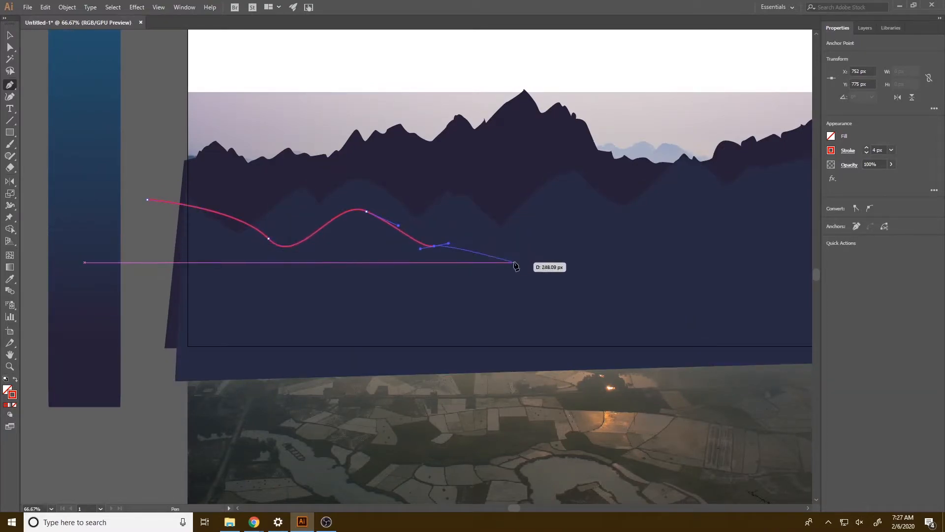
{"action": "key", "text": "ctrl+z"}
Step: Continue the wavy hill line past the artboard's right edge and close it with straight edges running below the artboard
{"action": "left_click_drag", "start_coordinate": [443, 273], "coordinate": [478, 260]}
{"action": "left_click_drag", "start_coordinate": [523, 286], "coordinate": [550, 315]}
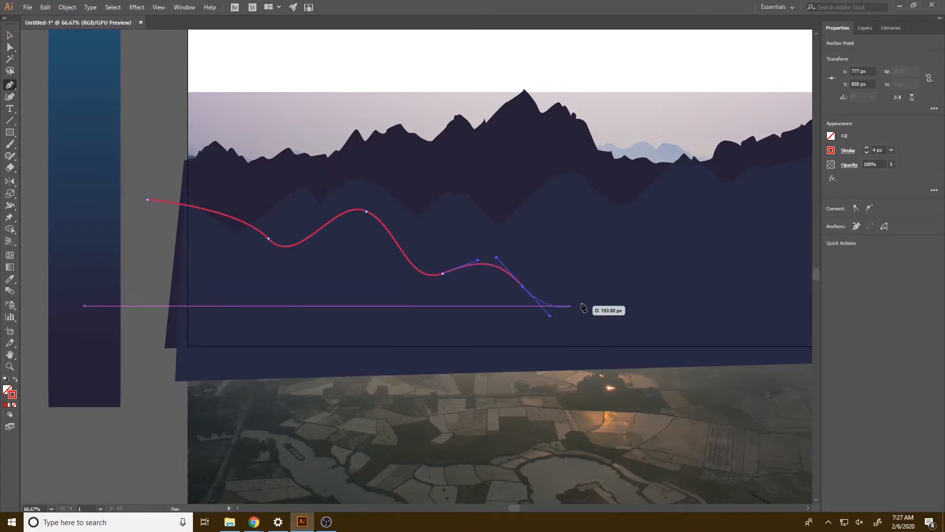
{"action": "left_click_drag", "start_coordinate": [639, 261], "coordinate": [680, 267]}
{"action": "left_click_drag", "start_coordinate": [661, 302], "coordinate": [448, 304]}
{"action": "left_click_drag", "start_coordinate": [513, 291], "coordinate": [571, 287]}
{"action": "left_click", "coordinate": [630, 392]}
{"action": "left_click_drag", "start_coordinate": [194, 396], "coordinate": [577, 393]}
{"action": "left_click", "coordinate": [311, 396]}
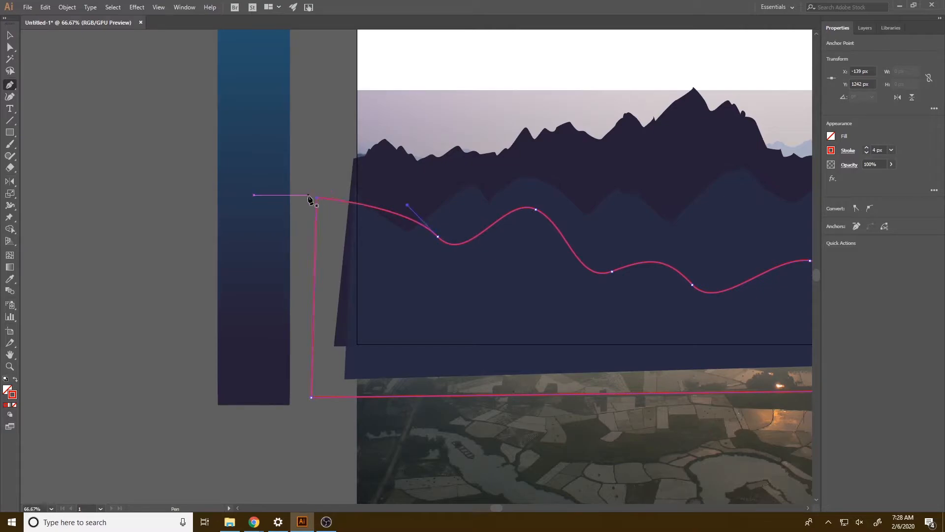
Step: Add a new layer on top, change the closed hill's outline colour to green and deselect it
{"action": "left_click", "coordinate": [863, 28]}
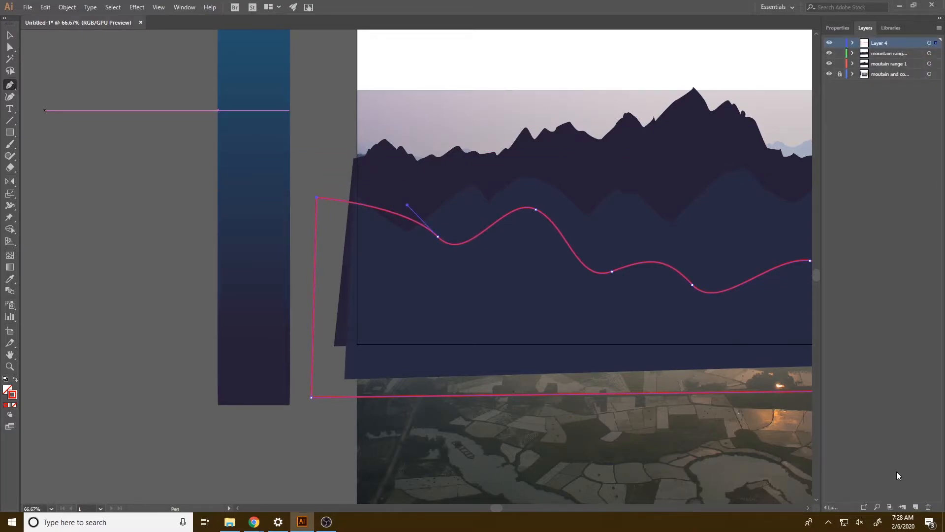
{"action": "left_click", "coordinate": [914, 507]}
{"action": "left_click_drag", "start_coordinate": [626, 257], "coordinate": [205, 219]}
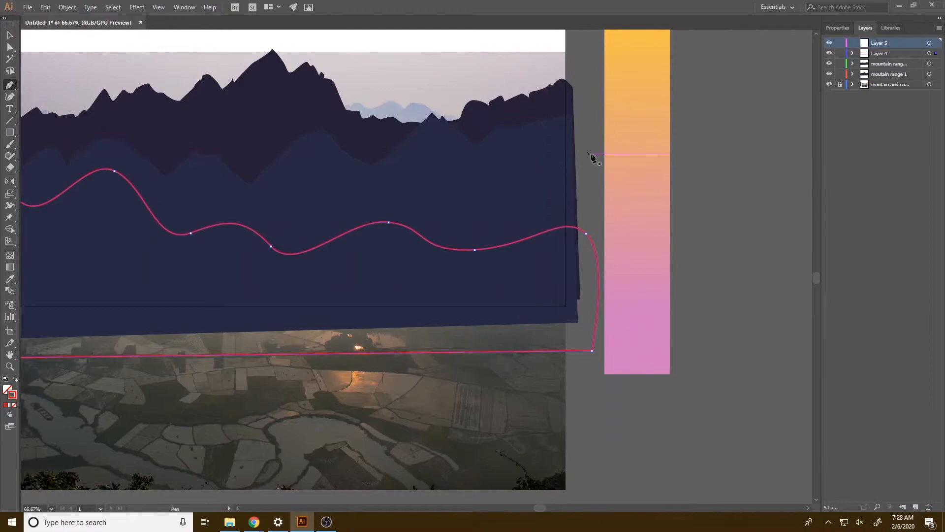
{"action": "left_click", "coordinate": [837, 28]}
{"action": "left_click", "coordinate": [831, 150]}
{"action": "left_click", "coordinate": [764, 186]}
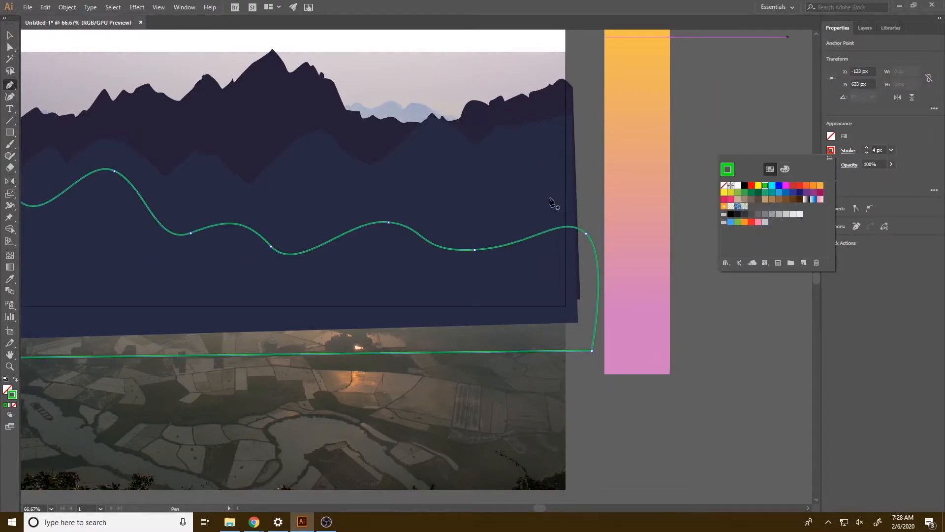
{"action": "left_click", "coordinate": [590, 207]}
{"action": "key", "text": "ctrl+shift+a"}
Step: Set the stroke back to red and draw a second wavy hill line across the lower artboard from right to left on the new layer
{"action": "left_click", "coordinate": [831, 150]}
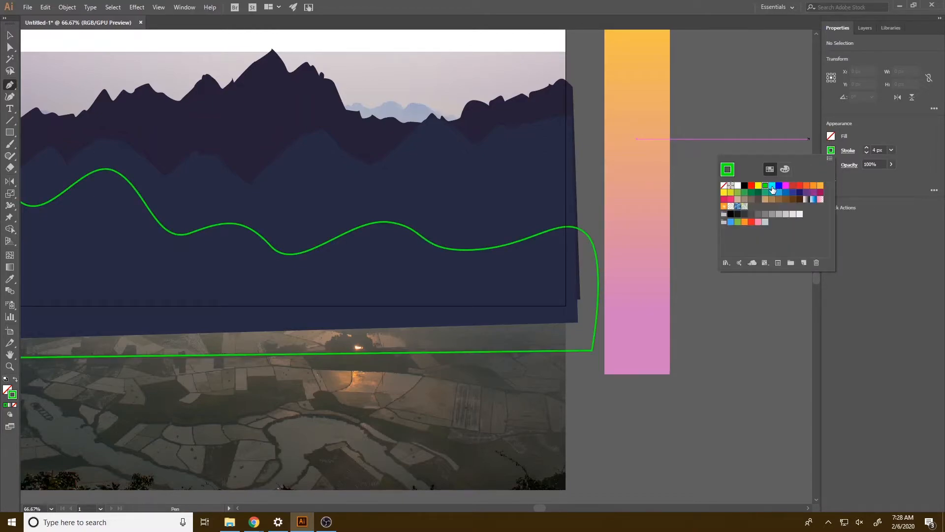
{"action": "left_click", "coordinate": [865, 28]}
{"action": "left_click_drag", "start_coordinate": [590, 201], "coordinate": [597, 201]}
{"action": "left_click_drag", "start_coordinate": [452, 300], "coordinate": [544, 321]}
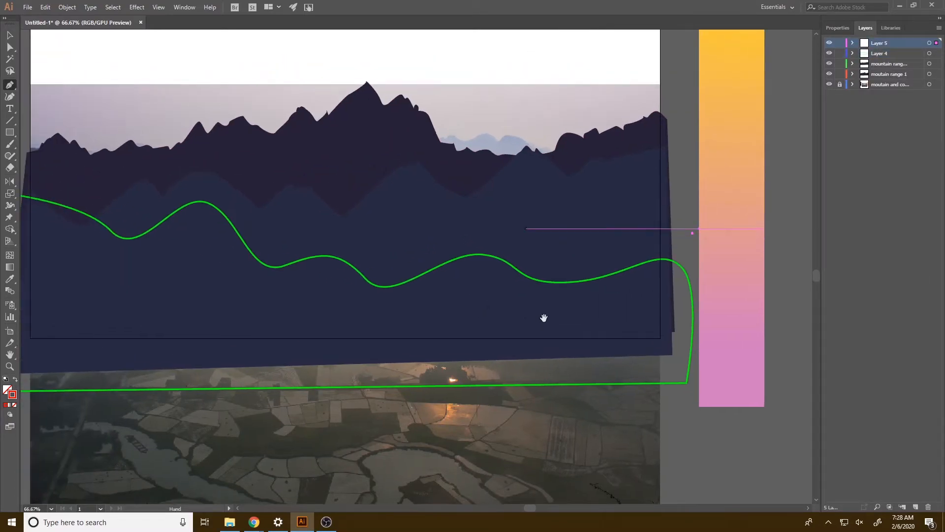
{"action": "left_click_drag", "start_coordinate": [477, 284], "coordinate": [458, 327]}
{"action": "left_click_drag", "start_coordinate": [381, 301], "coordinate": [360, 288]}
{"action": "left_click_drag", "start_coordinate": [274, 267], "coordinate": [527, 348]}
{"action": "left_click_drag", "start_coordinate": [474, 387], "coordinate": [458, 404]}
{"action": "left_click_drag", "start_coordinate": [400, 376], "coordinate": [361, 351]}
{"action": "left_click_drag", "start_coordinate": [276, 382], "coordinate": [262, 319]}
Step: Close the second hill with straight edges down both outer sides and along below the artboard
{"action": "left_click", "coordinate": [217, 403]}
{"action": "left_click", "coordinate": [243, 370]}
{"action": "left_click_drag", "start_coordinate": [556, 379], "coordinate": [90, 335]}
{"action": "left_click", "coordinate": [455, 316]}
{"action": "left_click", "coordinate": [502, 320]}
{"action": "left_click", "coordinate": [503, 154]}
{"action": "key", "text": "ctrl+z"}
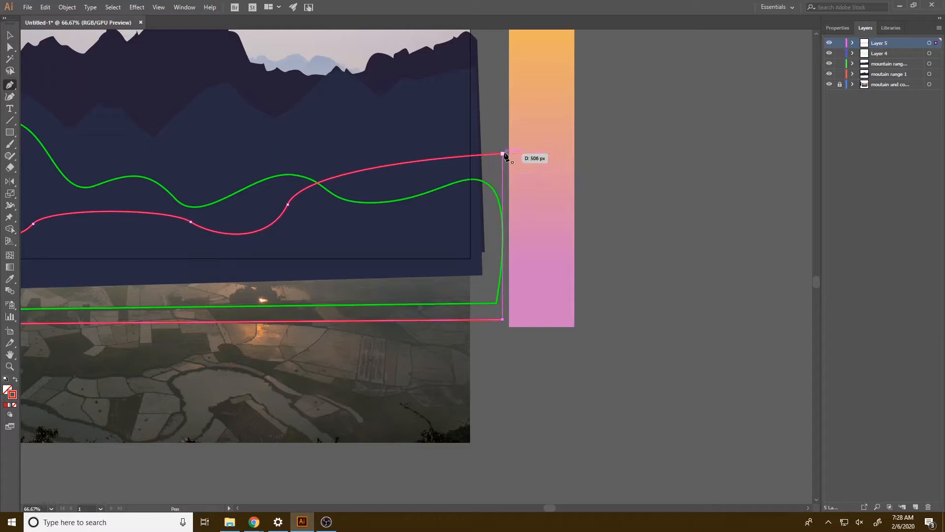
Step: Add another layer on top and draw a third wavy hill line from left to right near the artboard's lower edge
{"action": "left_click", "coordinate": [916, 507]}
{"action": "left_click_drag", "start_coordinate": [486, 231], "coordinate": [784, 310]}
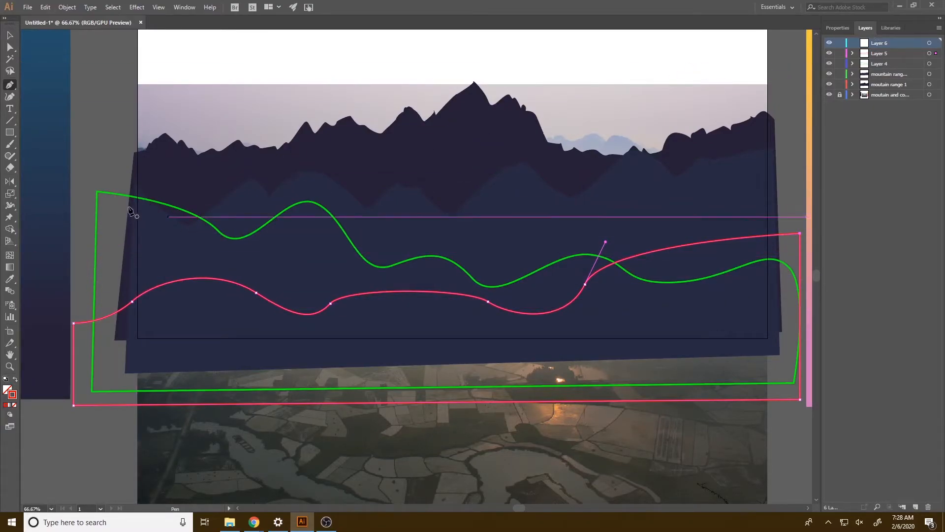
{"action": "left_click", "coordinate": [86, 247]}
{"action": "left_click_drag", "start_coordinate": [218, 296], "coordinate": [244, 337]}
{"action": "left_click_drag", "start_coordinate": [373, 338], "coordinate": [381, 337]}
{"action": "left_click_drag", "start_coordinate": [459, 342], "coordinate": [483, 367]}
{"action": "left_click_drag", "start_coordinate": [583, 310], "coordinate": [420, 332]}
{"action": "left_click_drag", "start_coordinate": [512, 311], "coordinate": [531, 296]}
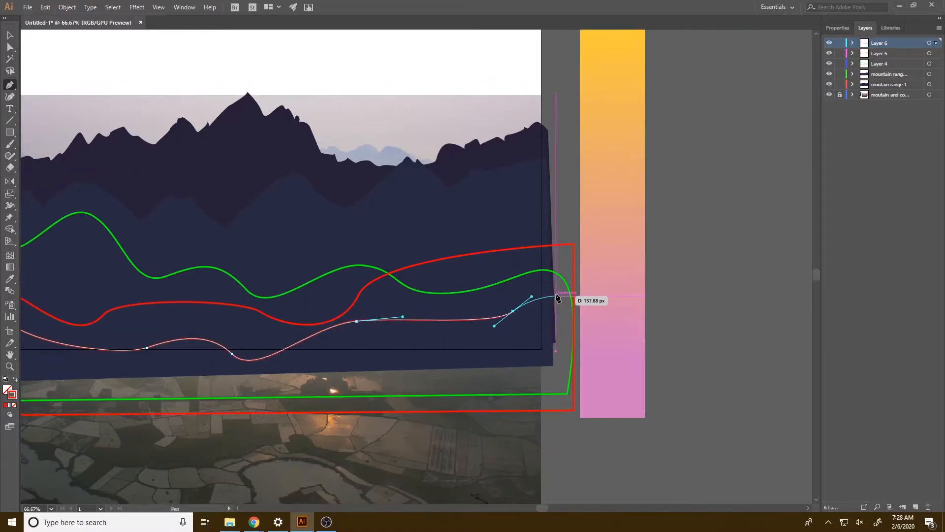
{"action": "left_click_drag", "start_coordinate": [584, 267], "coordinate": [632, 279]}
Step: Close the third hill with straight edges running below the artboard back to its starting point
{"action": "left_click_drag", "start_coordinate": [629, 410], "coordinate": [738, 400]}
{"action": "left_click", "coordinate": [337, 428]}
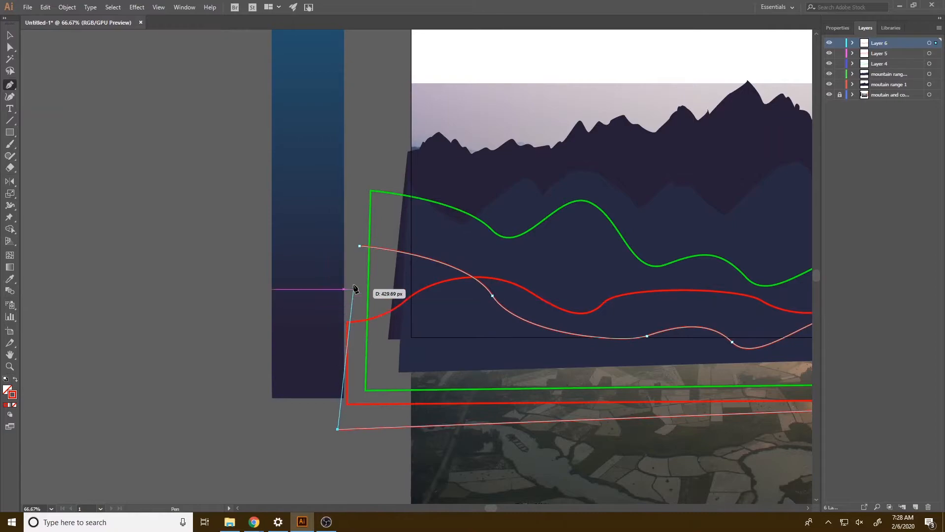
{"action": "key", "text": "space"}
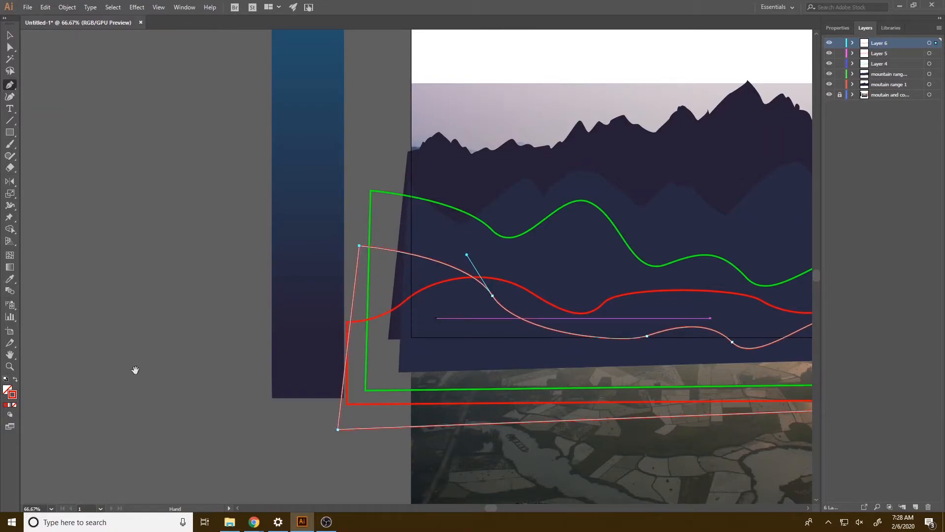
Step: Fill the green-outlined hill with a dark blue sampled from the middle part of the blue blend strip
{"action": "left_click_drag", "start_coordinate": [464, 298], "coordinate": [240, 370]}
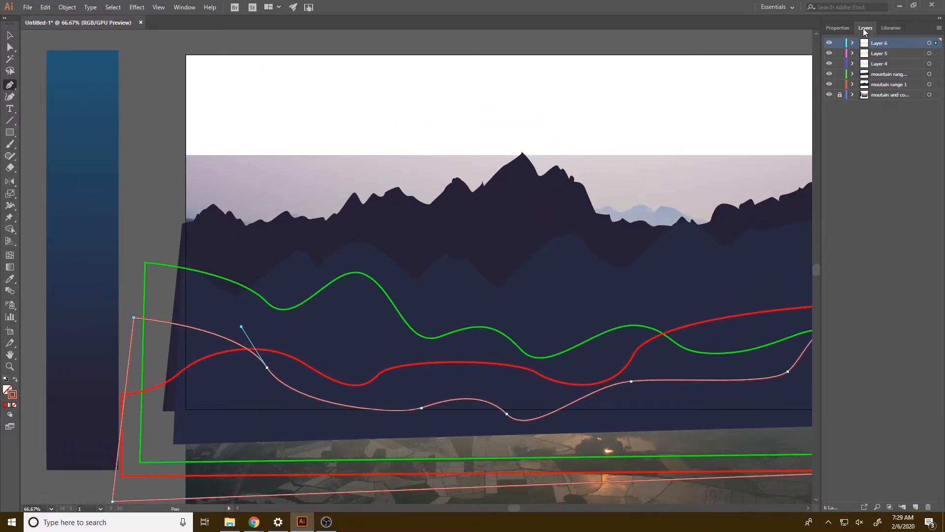
{"action": "key", "text": "v"}
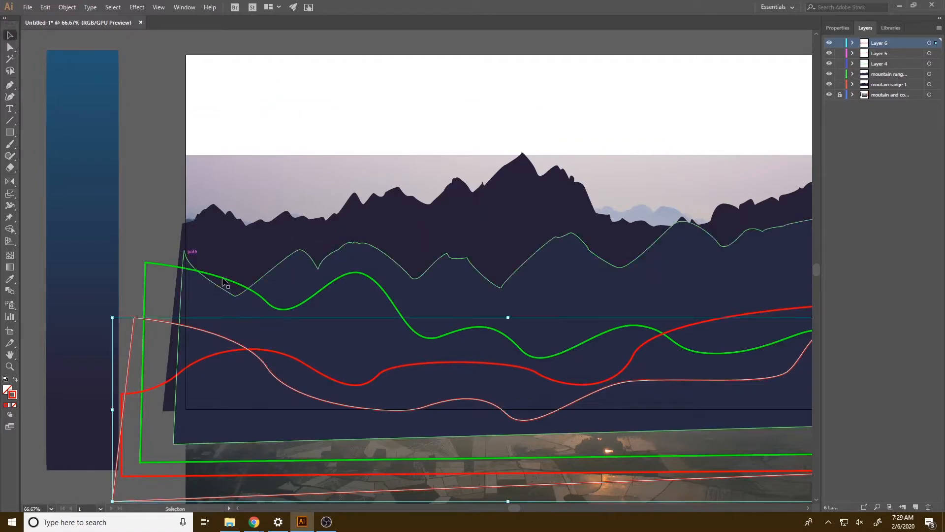
{"action": "left_click", "coordinate": [313, 267]}
{"action": "left_click", "coordinate": [163, 238]}
{"action": "left_click", "coordinate": [145, 263]}
{"action": "key", "text": "i"}
{"action": "left_click", "coordinate": [108, 309]}
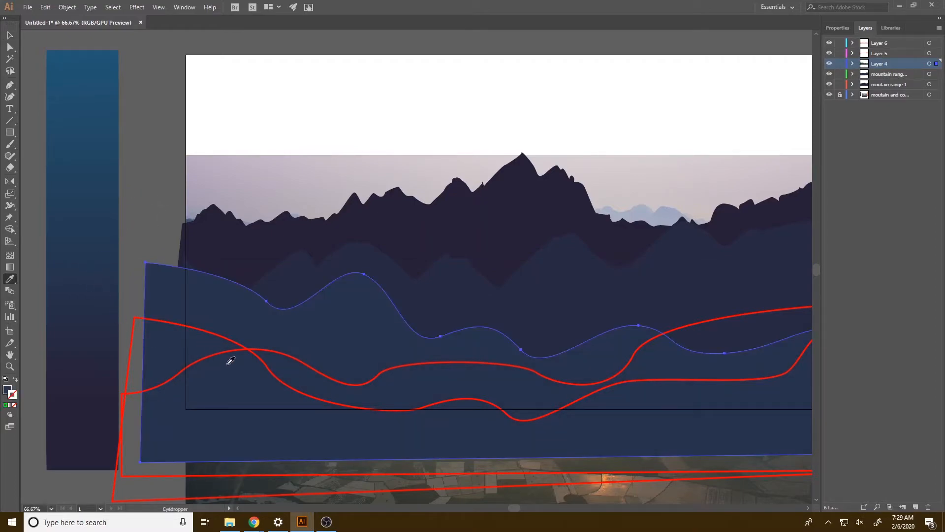
Step: Fill the second wavy hill on Layer 5 with a lighter blue sampled from the upper part of the blue strip
{"action": "key", "text": "v"}
{"action": "left_click", "coordinate": [354, 385]}
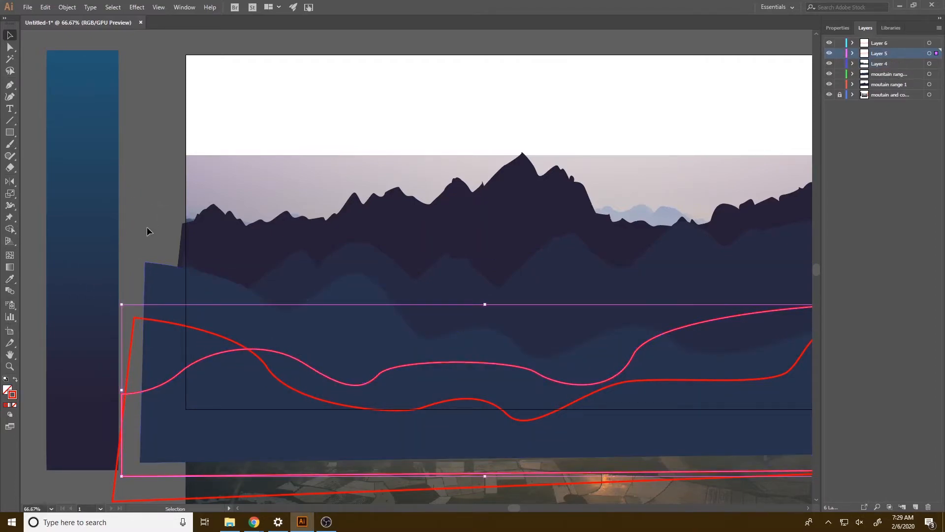
{"action": "key", "text": "i"}
{"action": "left_click", "coordinate": [75, 170]}
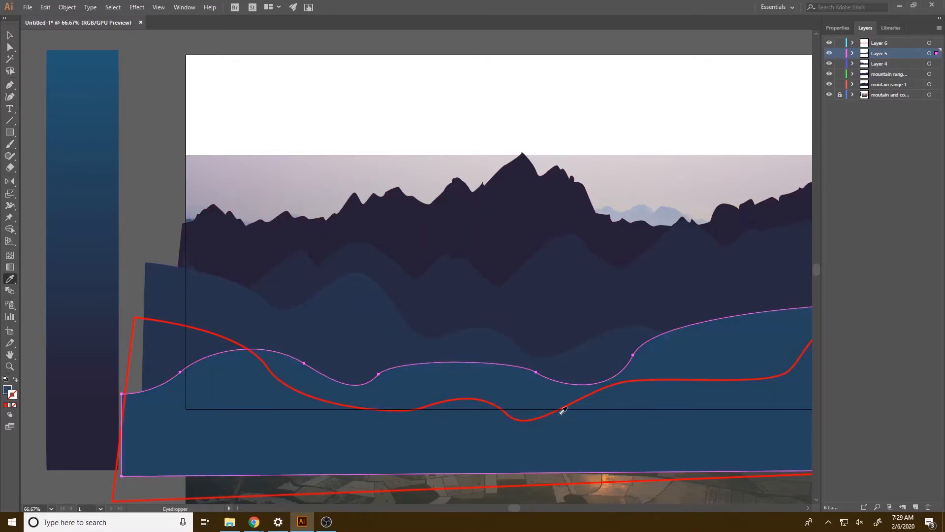
Step: Fill the frontmost hill on Layer 6 with the lightest blue from the upper end of the blue strip and deselect it
{"action": "key", "text": "v"}
{"action": "left_click", "coordinate": [523, 420]}
{"action": "left_click_drag", "start_coordinate": [289, 311], "coordinate": [359, 405]}
{"action": "key", "text": "i"}
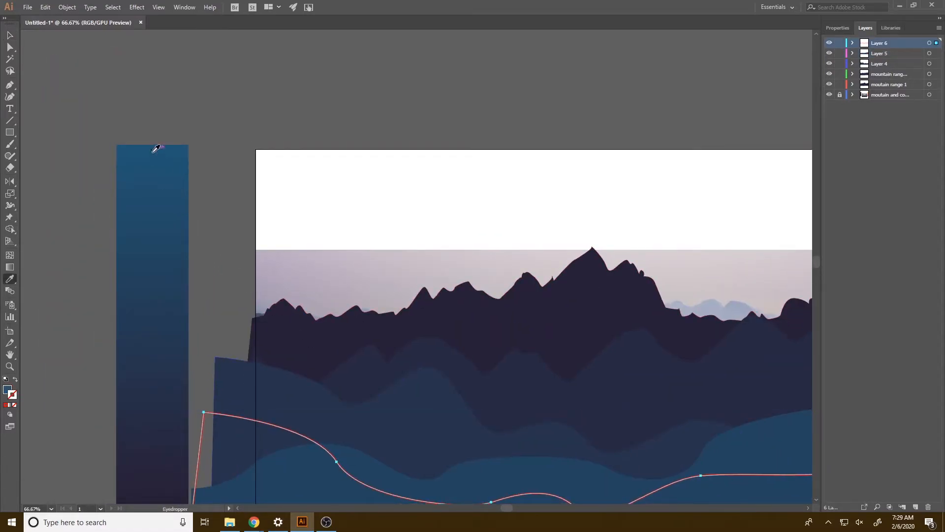
{"action": "left_click", "coordinate": [156, 149]}
{"action": "left_click_drag", "start_coordinate": [281, 267], "coordinate": [164, 84]}
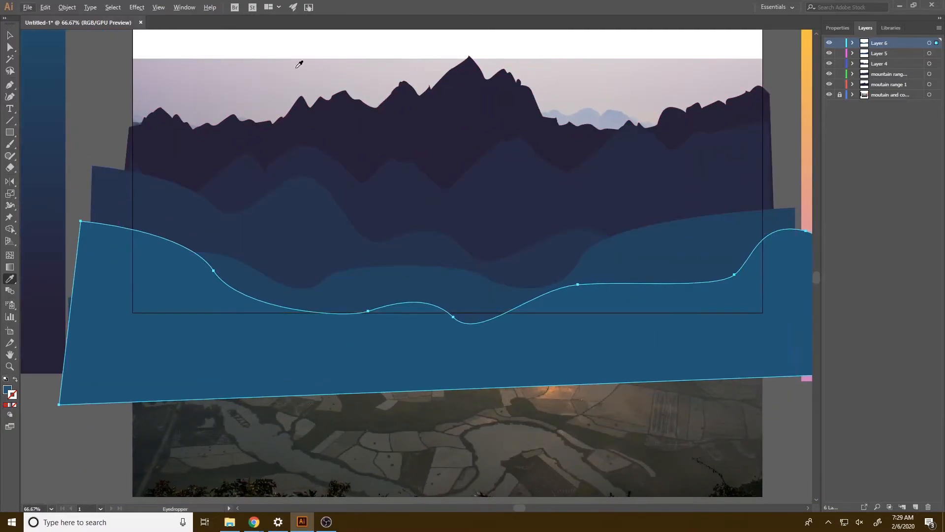
{"action": "scroll", "coordinate": [224, 121], "scroll_direction": "up", "scroll_amount": 3}
{"action": "left_click", "coordinate": [13, 33]}
{"action": "left_click", "coordinate": [172, 159]}
Step: Look over the coloured mountain layers, the empty sky area and the yellow-to-pink blend strip
{"action": "left_click_drag", "start_coordinate": [323, 419], "coordinate": [179, 376]}
{"action": "left_click_drag", "start_coordinate": [442, 320], "coordinate": [593, 395]}
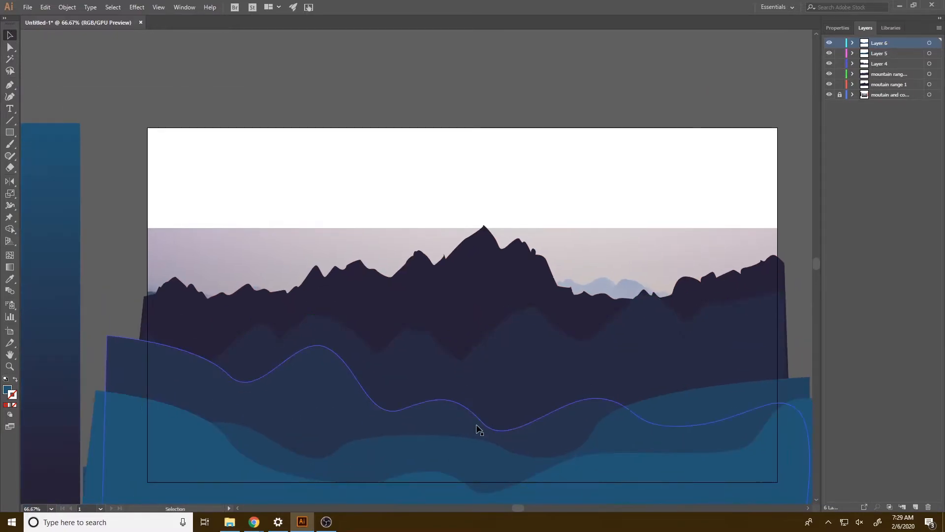
{"action": "left_click_drag", "start_coordinate": [513, 469], "coordinate": [462, 424]}
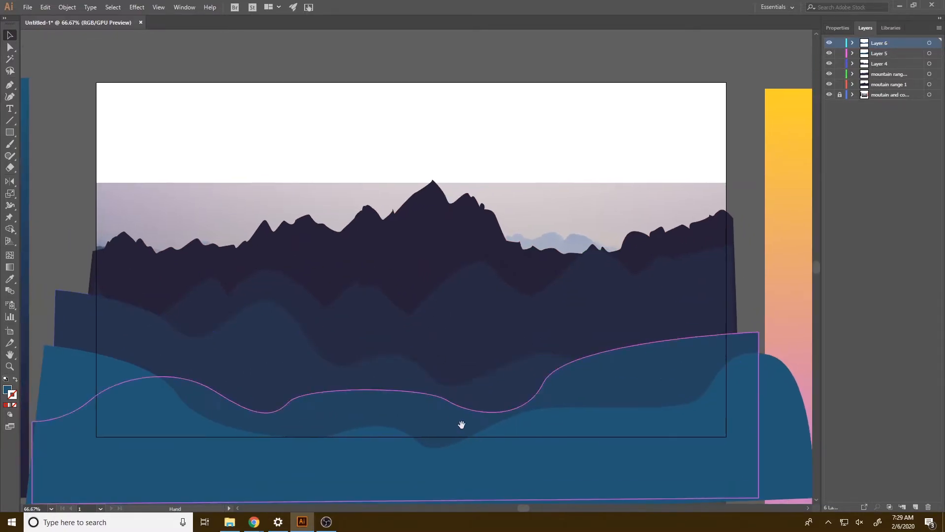
{"action": "left_click_drag", "start_coordinate": [713, 228], "coordinate": [738, 263]}
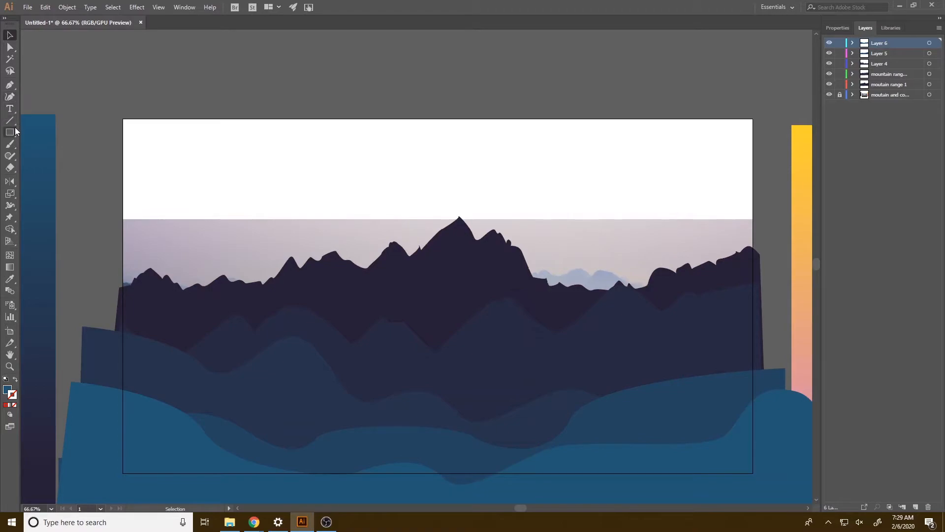
{"action": "left_click_drag", "start_coordinate": [354, 165], "coordinate": [281, 175]}
{"action": "left_click_drag", "start_coordinate": [225, 158], "coordinate": [130, 147]}
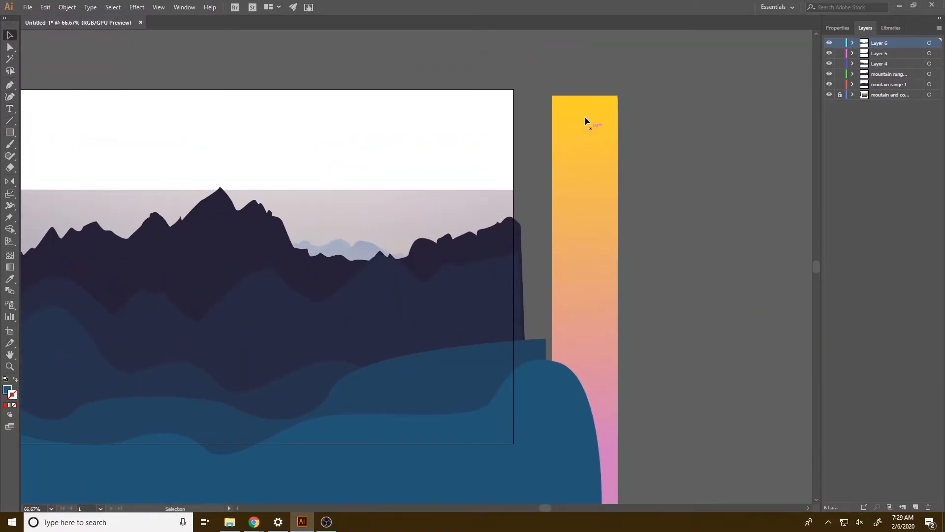
{"action": "scroll", "coordinate": [680, 489], "scroll_direction": "down", "scroll_amount": 2}
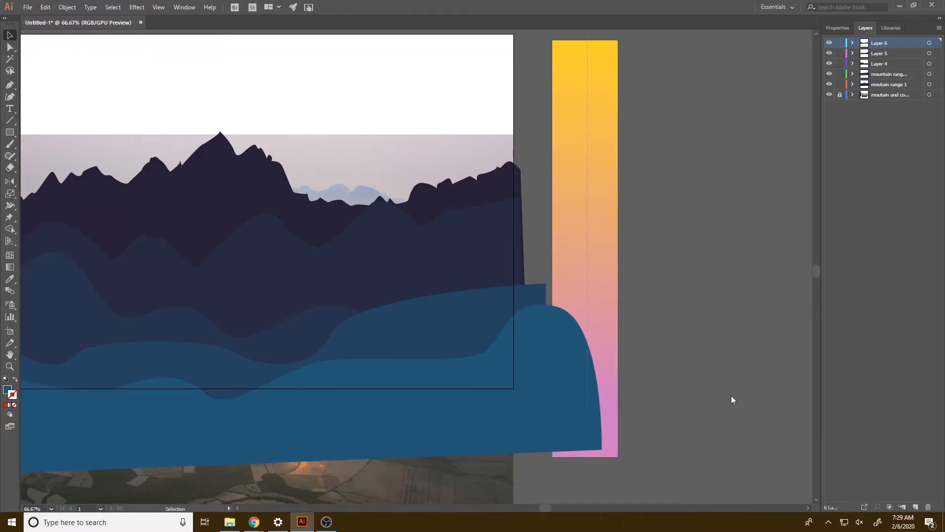
{"action": "scroll", "coordinate": [571, 49], "scroll_direction": "up", "scroll_amount": 2}
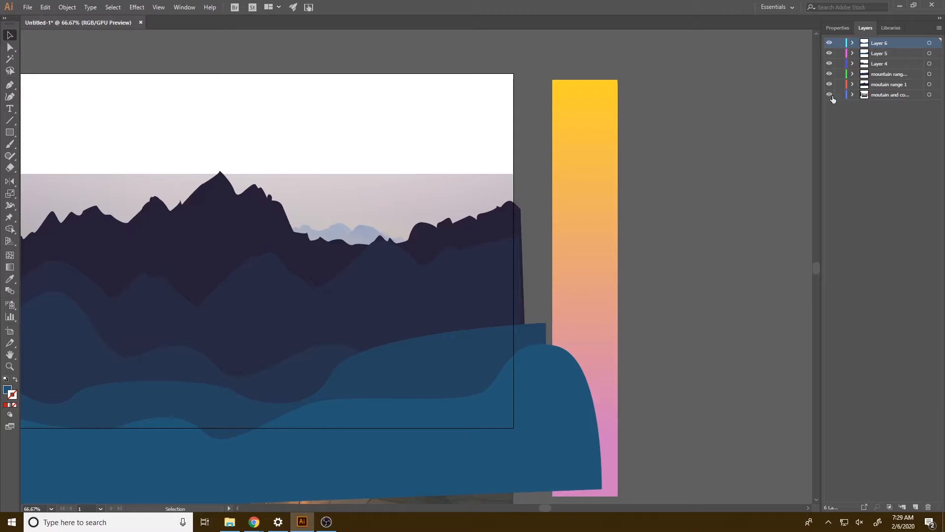
Step: Unlock the lowest layer, which holds the reference photo and the blend strips
{"action": "left_click_drag", "start_coordinate": [678, 365], "coordinate": [675, 344]}
{"action": "scroll", "coordinate": [684, 443], "scroll_direction": "down", "scroll_amount": 2}
{"action": "left_click", "coordinate": [719, 306]}
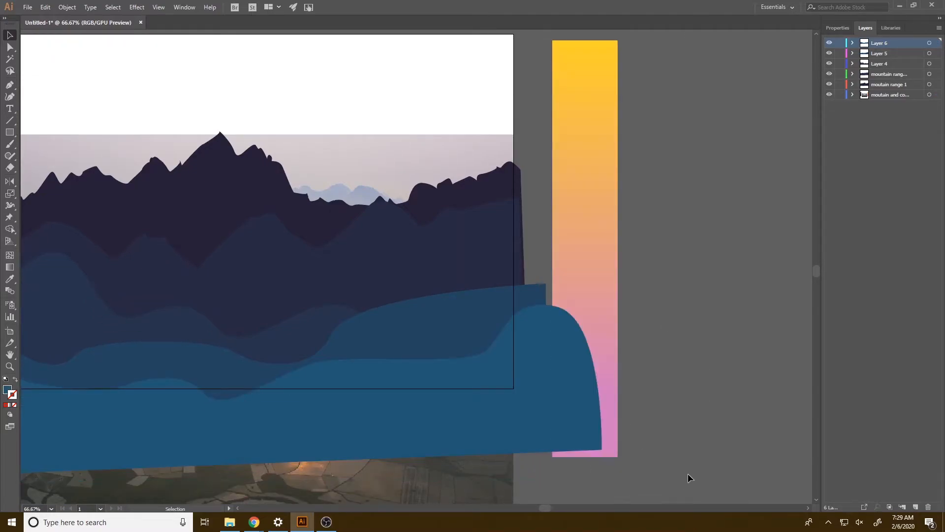
{"action": "scroll", "coordinate": [620, 51], "scroll_direction": "up", "scroll_amount": 2}
Step: Stretch the yellow-to-pink blend strip across the full artboard width and shorten it to fit the sky behind the mountains
{"action": "left_click_drag", "start_coordinate": [571, 116], "coordinate": [534, 106]}
{"action": "left_click_drag", "start_coordinate": [514, 292], "coordinate": [4, 315]}
{"action": "left_click_drag", "start_coordinate": [135, 311], "coordinate": [222, 289]}
{"action": "left_click_drag", "start_coordinate": [438, 307], "coordinate": [422, 215]}
{"action": "left_click_drag", "start_coordinate": [448, 385], "coordinate": [453, 302]}
{"action": "left_click_drag", "start_coordinate": [441, 227], "coordinate": [424, 274]}
{"action": "left_click_drag", "start_coordinate": [432, 349], "coordinate": [434, 284]}
{"action": "left_click_drag", "start_coordinate": [413, 304], "coordinate": [259, 378]}
{"action": "left_click", "coordinate": [696, 284]}
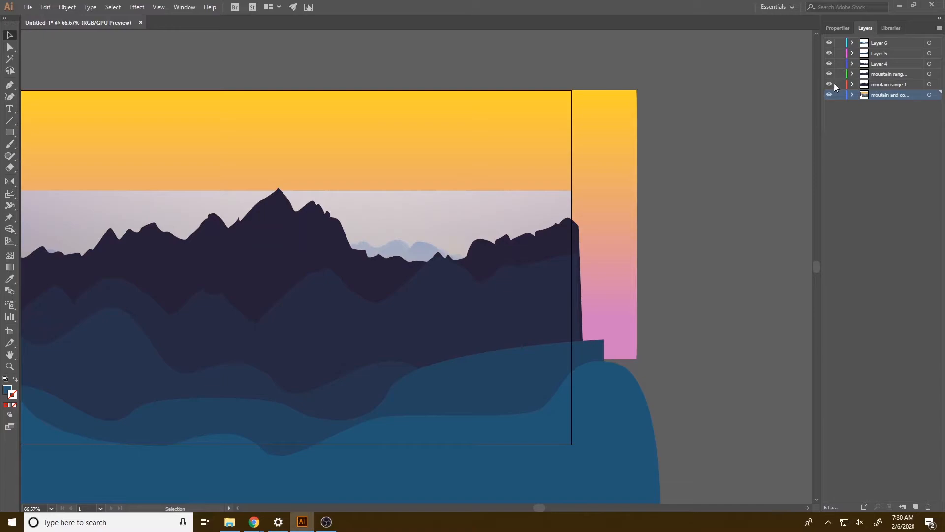
Step: Delete the reference mountain photo that sits behind the traced ranges
{"action": "left_click", "coordinate": [867, 85]}
{"action": "left_click", "coordinate": [475, 235]}
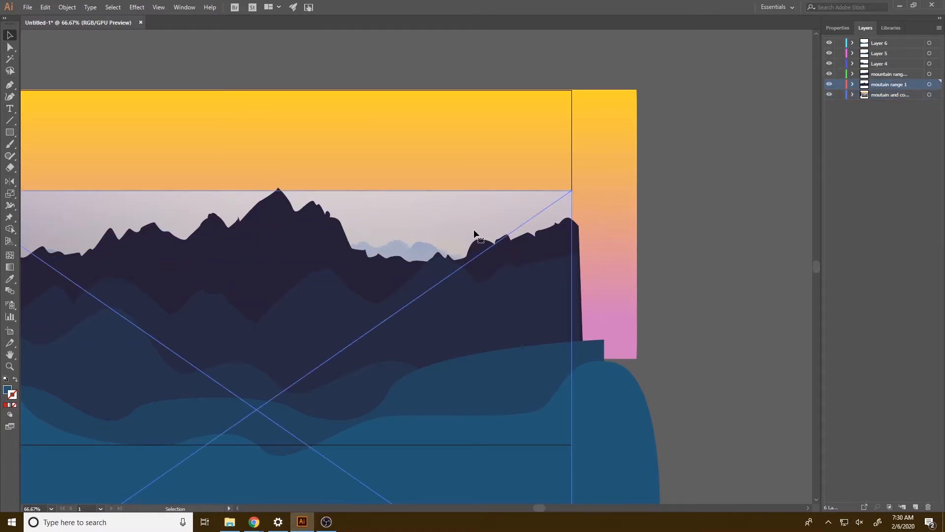
{"action": "key", "text": "Delete"}
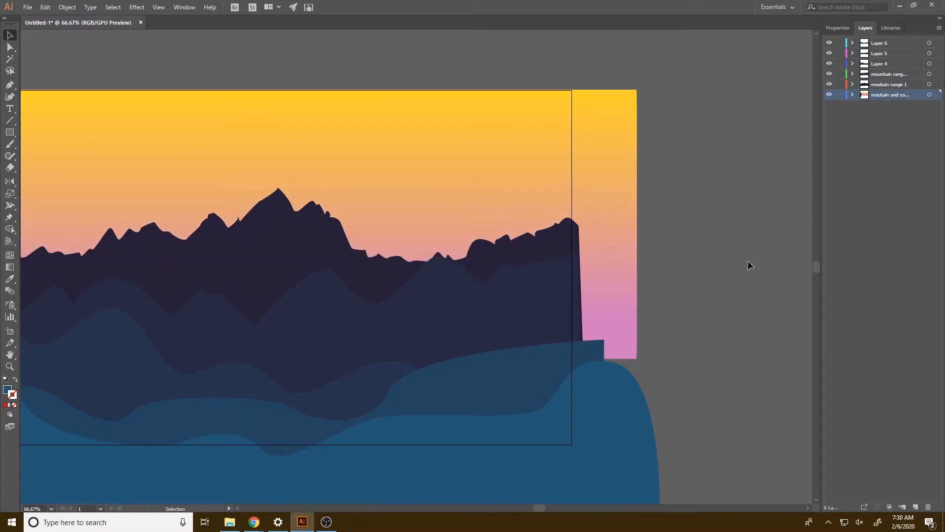
Step: Stretch the sky gradient's upper edge slightly above the artboard and deselect it
{"action": "left_click_drag", "start_coordinate": [339, 293], "coordinate": [593, 380]}
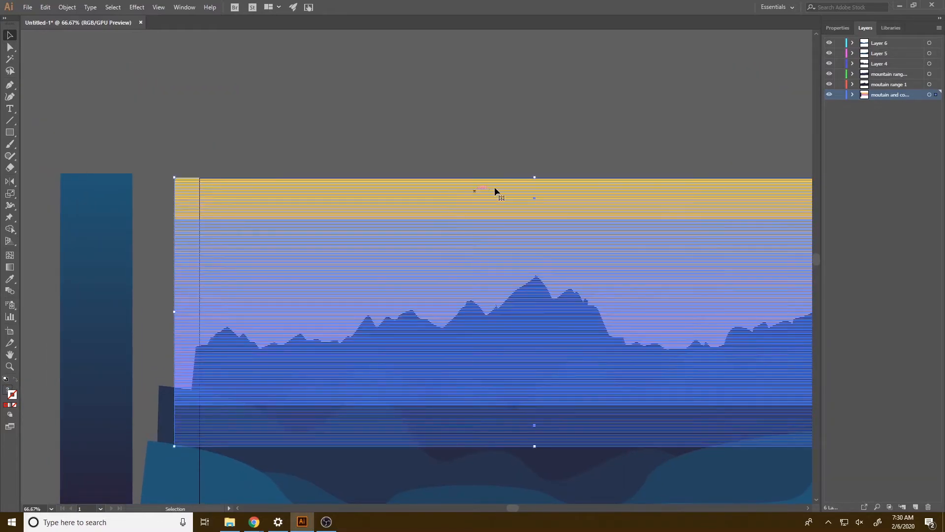
{"action": "left_click_drag", "start_coordinate": [532, 181], "coordinate": [535, 165]}
{"action": "left_click", "coordinate": [508, 98]}
{"action": "left_click_drag", "start_coordinate": [118, 272], "coordinate": [3, 147]}
{"action": "left_click_drag", "start_coordinate": [149, 226], "coordinate": [201, 282]}
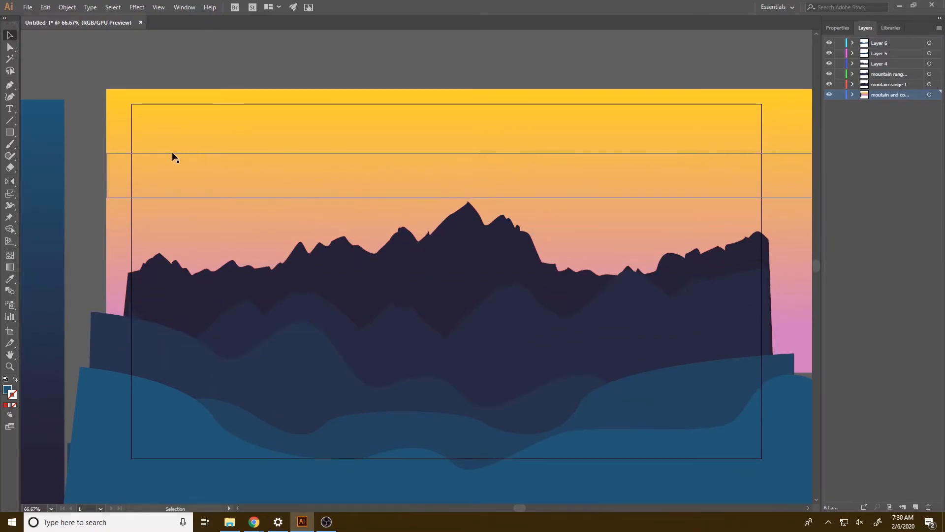
Step: Draw a blue circle on the empty canvas above the artboard and duplicate it into an evenly spaced row of six
{"action": "key", "text": "space"}
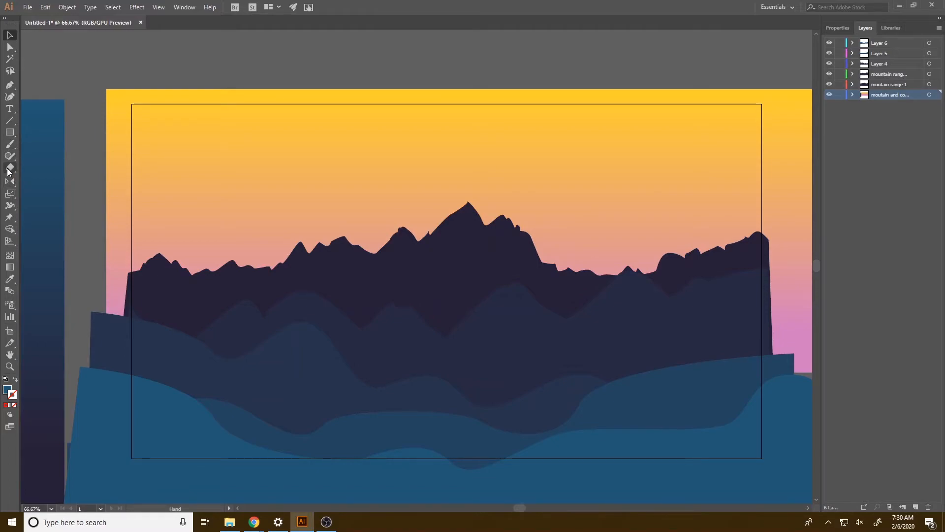
{"action": "left_click_drag", "start_coordinate": [9, 136], "coordinate": [49, 152]}
{"action": "key", "text": "space"}
{"action": "left_click_drag", "start_coordinate": [138, 118], "coordinate": [161, 277]}
{"action": "mouse_move", "coordinate": [291, 170]}
{"action": "left_mouse_down"}
{"action": "mouse_move", "coordinate": [284, 180]}
{"action": "mouse_move", "coordinate": [339, 170]}
{"action": "mouse_move", "coordinate": [319, 171]}
{"action": "left_mouse_up"}
{"action": "key", "text": "a"}
{"action": "key", "text": "ctrl+d"}
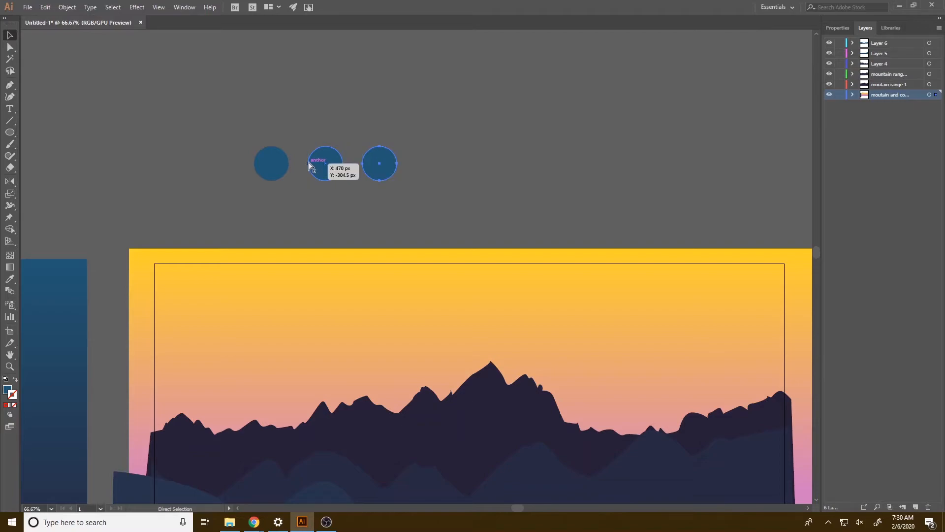
{"action": "key", "text": "ctrl+d"}
{"action": "key", "text": "ctrl+d"}
{"action": "key", "text": "ctrl+d"}
{"action": "key", "text": "v"}
Step: Draw a pill-shaped rounded rectangle beside the circles and set one enlarged and one original-size circle on it as a cloud
{"action": "left_click_drag", "start_coordinate": [9, 137], "coordinate": [56, 150]}
{"action": "left_click_drag", "start_coordinate": [139, 175], "coordinate": [260, 220]}
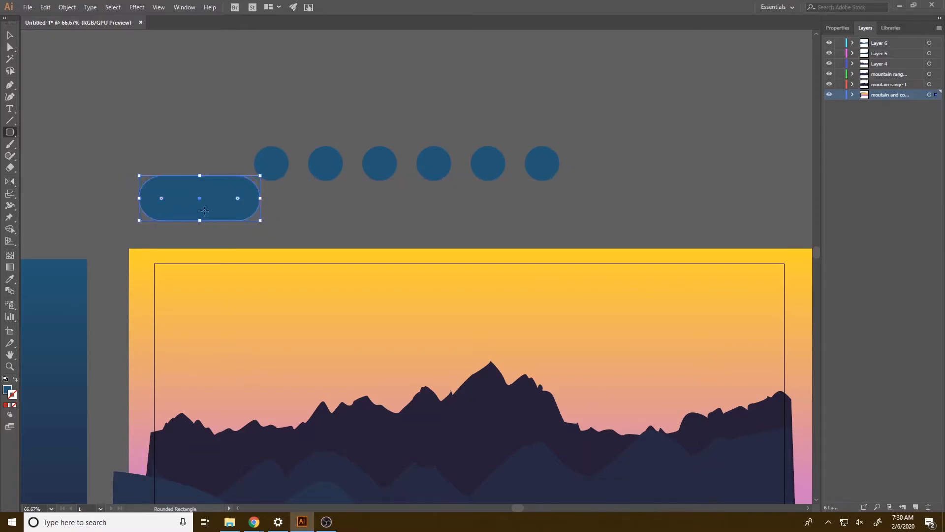
{"action": "left_click_drag", "start_coordinate": [275, 164], "coordinate": [192, 151]}
{"action": "left_click_drag", "start_coordinate": [322, 164], "coordinate": [202, 175]}
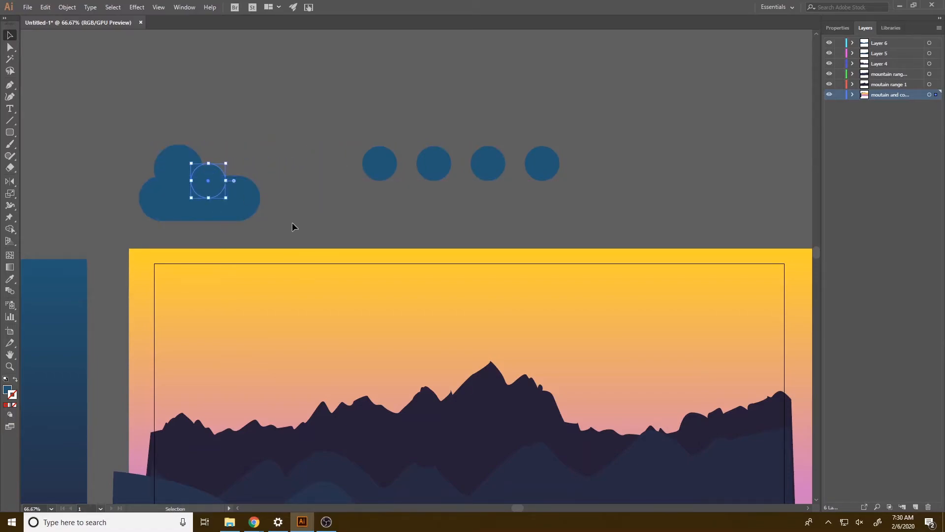
Step: Move the rounded rectangle under the next two circles, then narrow and flatten it into a cloud base about 326 px wide
{"action": "left_click", "coordinate": [245, 217]}
{"action": "left_click_drag", "start_coordinate": [237, 211], "coordinate": [448, 200]}
{"action": "left_click", "coordinate": [453, 210]}
{"action": "left_click", "coordinate": [442, 206]}
{"action": "left_click_drag", "start_coordinate": [390, 194], "coordinate": [389, 194]}
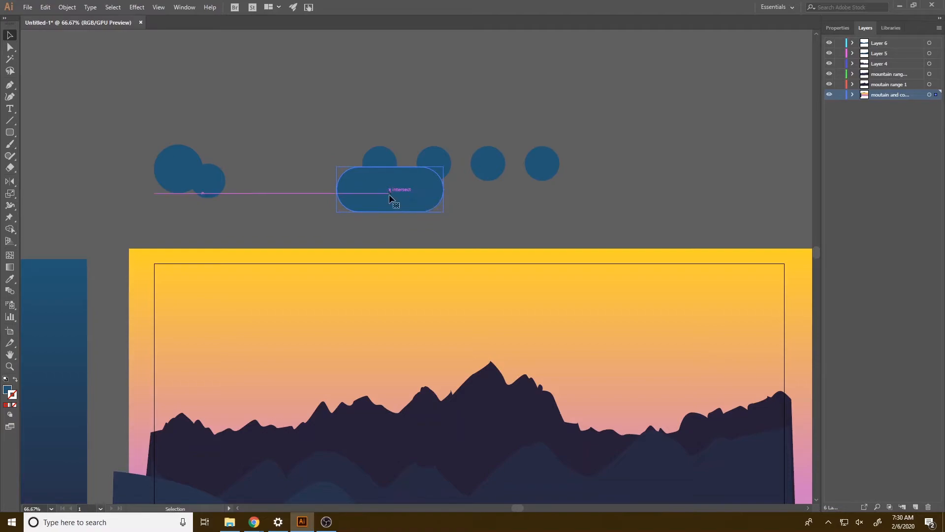
{"action": "left_click", "coordinate": [10, 230]}
{"action": "left_click", "coordinate": [9, 35]}
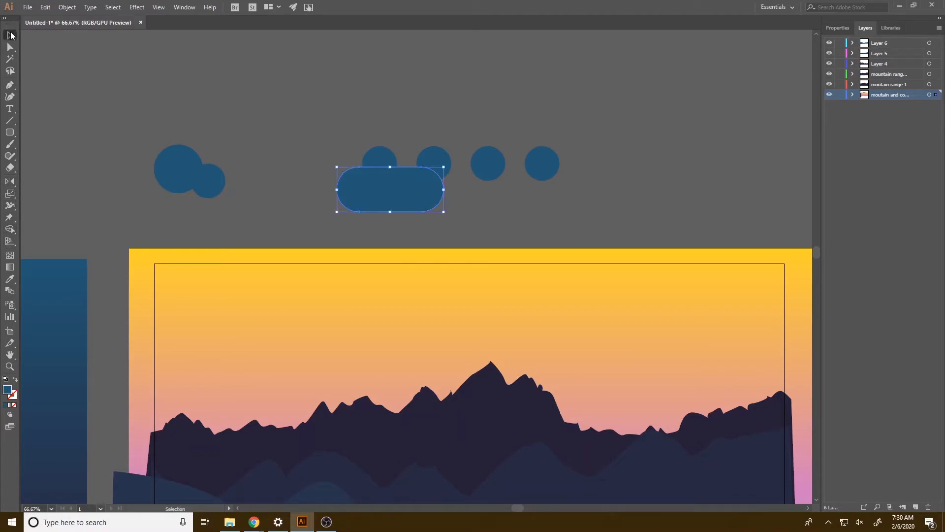
{"action": "left_click_drag", "start_coordinate": [393, 213], "coordinate": [411, 198]}
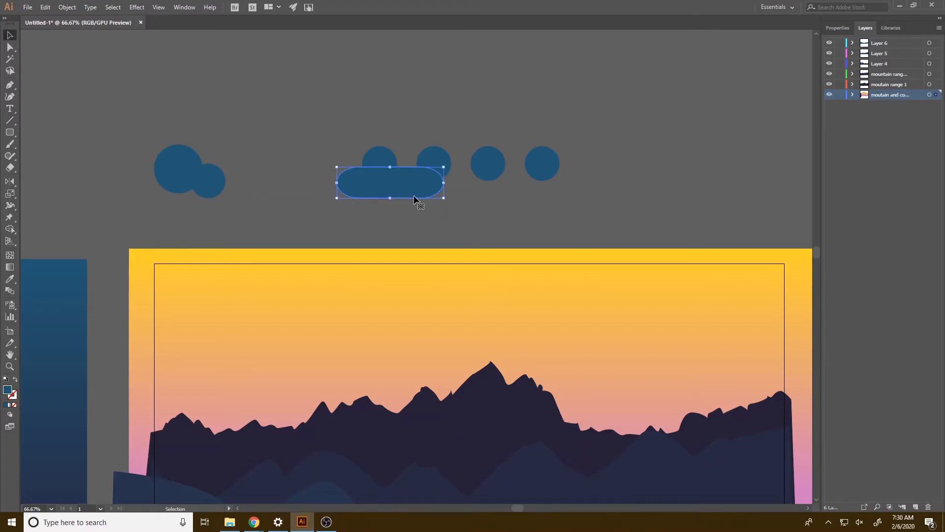
Step: Enlarge and arrange the two circles on the rounded base to form the bumps of the second cloud
{"action": "left_click_drag", "start_coordinate": [442, 162], "coordinate": [411, 126]}
{"action": "left_click_drag", "start_coordinate": [394, 158], "coordinate": [426, 158]}
{"action": "mouse_move", "coordinate": [368, 166]}
{"action": "left_mouse_down"}
{"action": "mouse_move", "coordinate": [369, 157]}
{"action": "mouse_move", "coordinate": [359, 164]}
{"action": "left_mouse_up"}
Step: Build a third cloud from the remaining circles, overlapping one enlarged circle with smaller ones and no flat base
{"action": "left_click", "coordinate": [488, 168]}
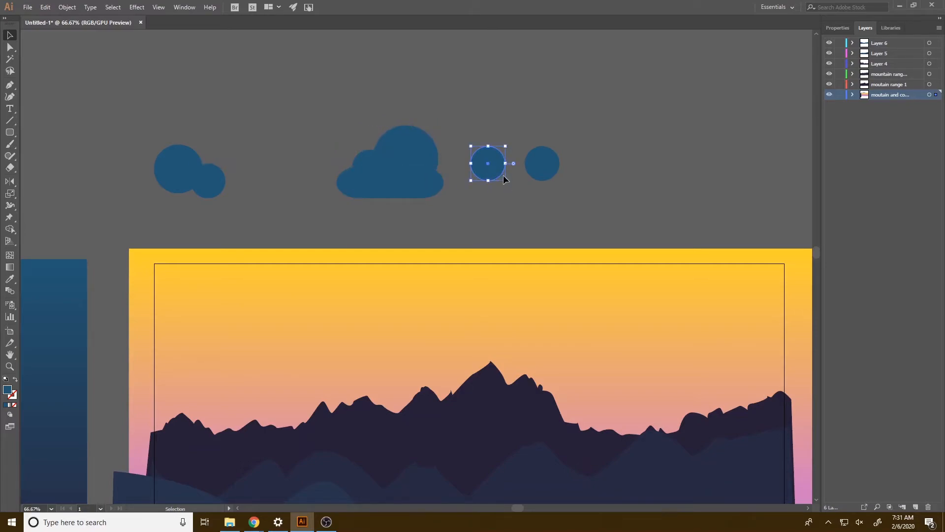
{"action": "left_click_drag", "start_coordinate": [519, 194], "coordinate": [519, 194]}
{"action": "left_click_drag", "start_coordinate": [506, 180], "coordinate": [565, 182]}
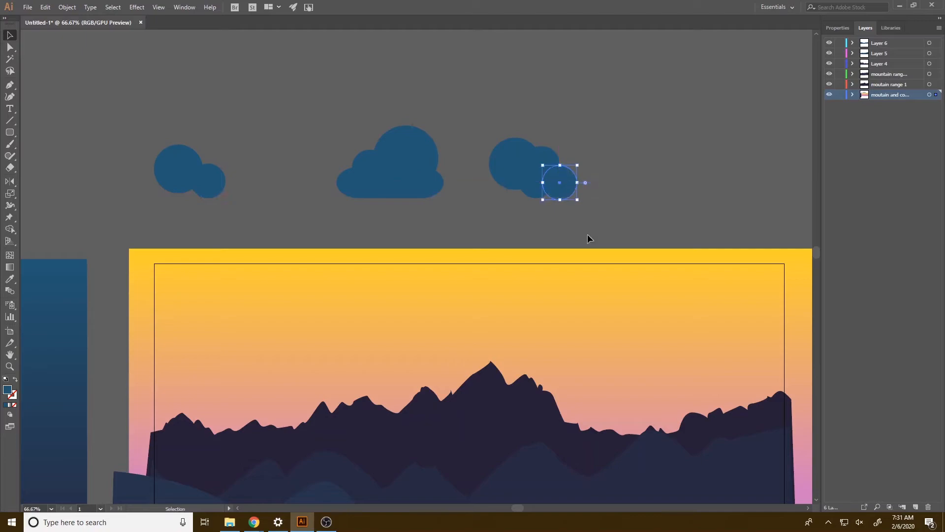
Step: Copy the second cloud's rounded base under the first cloud's two circles and unite those three shapes
{"action": "left_click", "coordinate": [356, 189]}
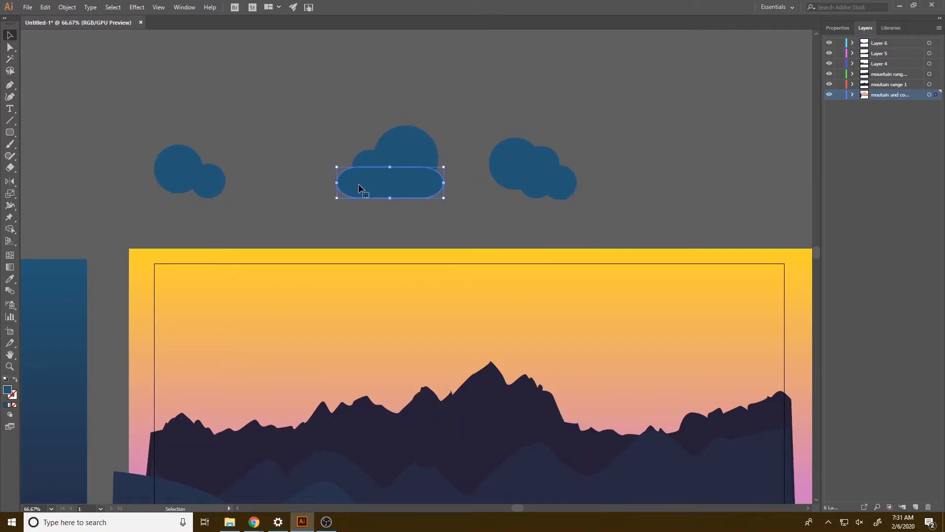
{"action": "left_click_drag", "start_coordinate": [353, 197], "coordinate": [191, 214]}
{"action": "left_click", "coordinate": [176, 157], "text": "shift"}
{"action": "left_click", "coordinate": [838, 27]}
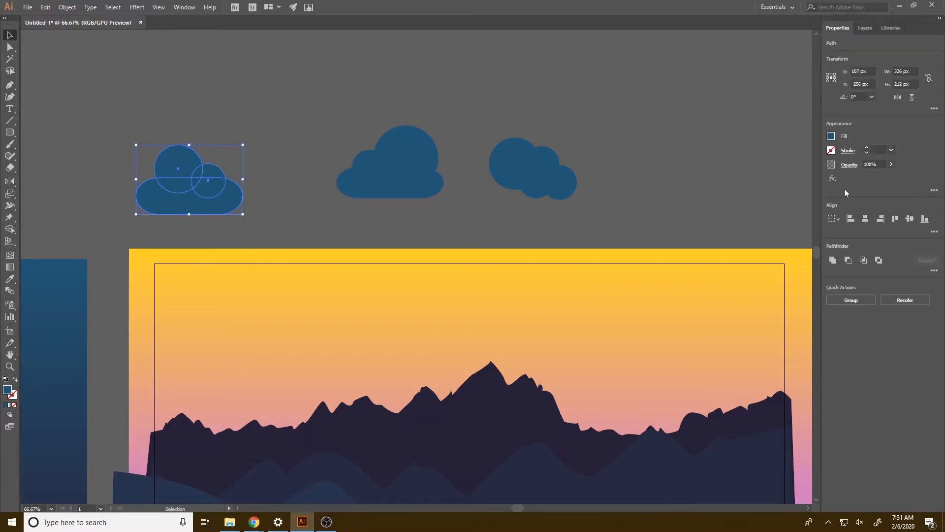
{"action": "left_click", "coordinate": [832, 260]}
Step: Unite the overlapping shapes of the second cloud and of the third cloud, each into a single path
{"action": "left_click_drag", "start_coordinate": [488, 223], "coordinate": [374, 167]}
{"action": "left_click", "coordinate": [832, 261]}
{"action": "left_click_drag", "start_coordinate": [635, 193], "coordinate": [501, 157]}
{"action": "left_click", "coordinate": [832, 260]}
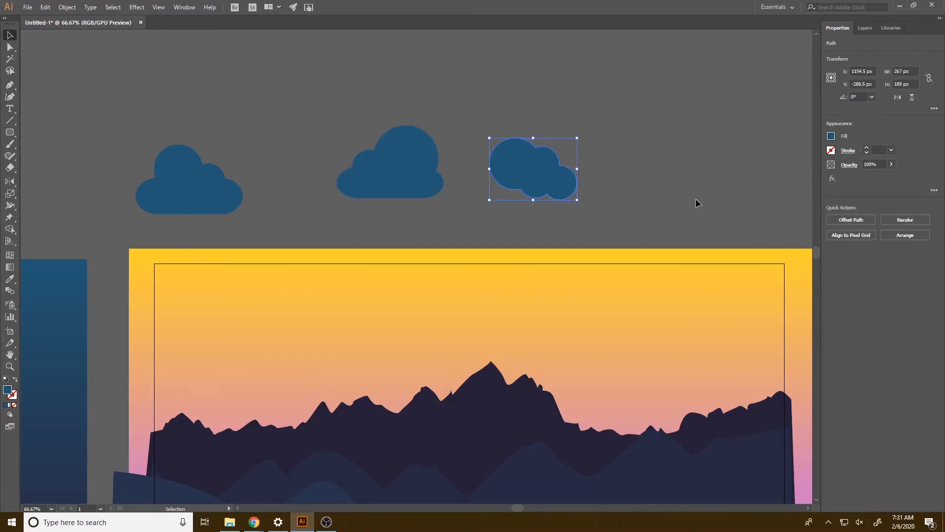
Step: Fill all three clouds with white and lower their opacity so they are semi-transparent
{"action": "left_click_drag", "start_coordinate": [159, 111], "coordinate": [497, 153]}
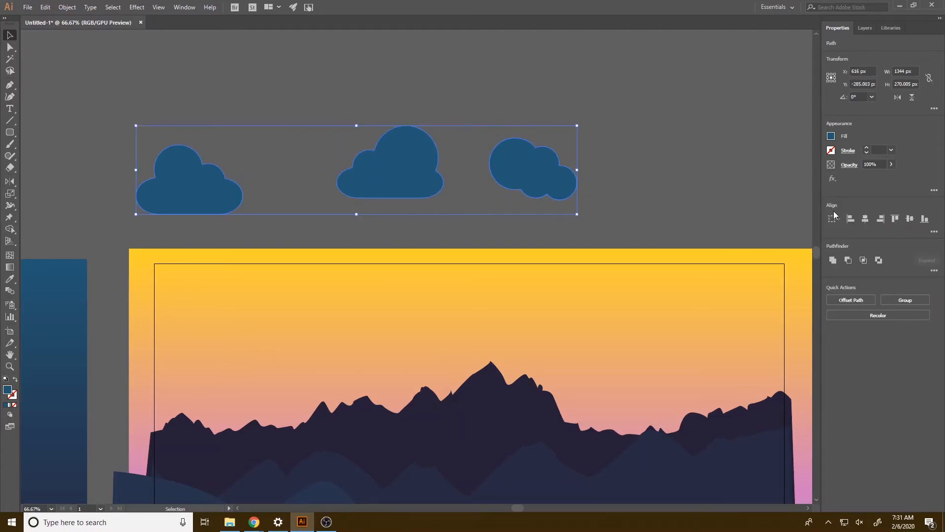
{"action": "left_click", "coordinate": [831, 136]}
{"action": "left_click", "coordinate": [736, 222]}
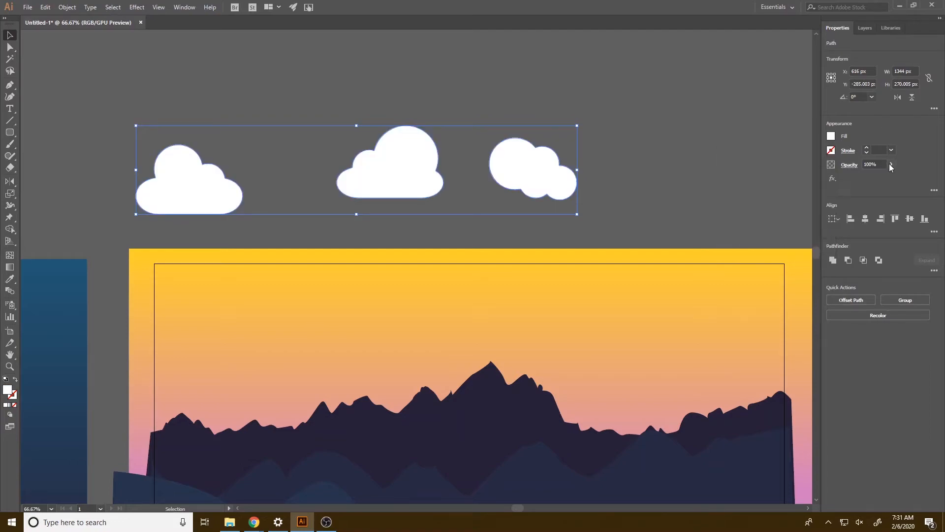
{"action": "left_click", "coordinate": [865, 177]}
{"action": "left_click", "coordinate": [787, 152]}
{"action": "left_click", "coordinate": [866, 28]}
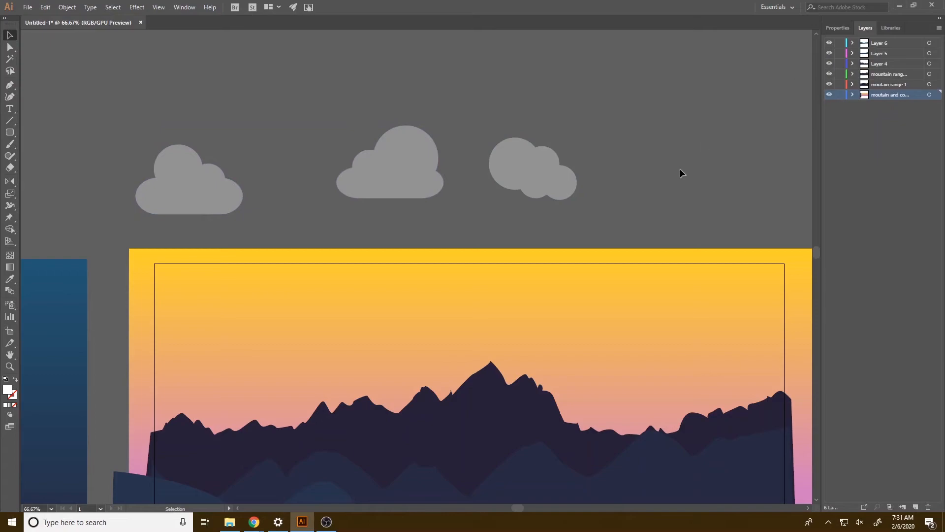
Step: Place the three clouds in the sky and duplicate them into overlapping clusters at the artboard's left, centre and right
{"action": "left_click_drag", "start_coordinate": [549, 187], "coordinate": [577, 401]}
{"action": "left_click_drag", "start_coordinate": [437, 191], "coordinate": [785, 412]}
{"action": "left_click_drag", "start_coordinate": [187, 187], "coordinate": [368, 339]}
{"action": "key", "text": "ctrl+z"}
{"action": "key", "text": "ctrl+z"}
{"action": "left_click_drag", "start_coordinate": [528, 387], "coordinate": [226, 327]}
{"action": "left_click_drag", "start_coordinate": [709, 403], "coordinate": [452, 380]}
{"action": "left_click_drag", "start_coordinate": [513, 362], "coordinate": [701, 271]}
{"action": "left_click_drag", "start_coordinate": [483, 400], "coordinate": [747, 325]}
Step: Reflect the large cloud in the upper-right sky across the vertical axis
{"action": "right_click", "coordinate": [666, 264]}
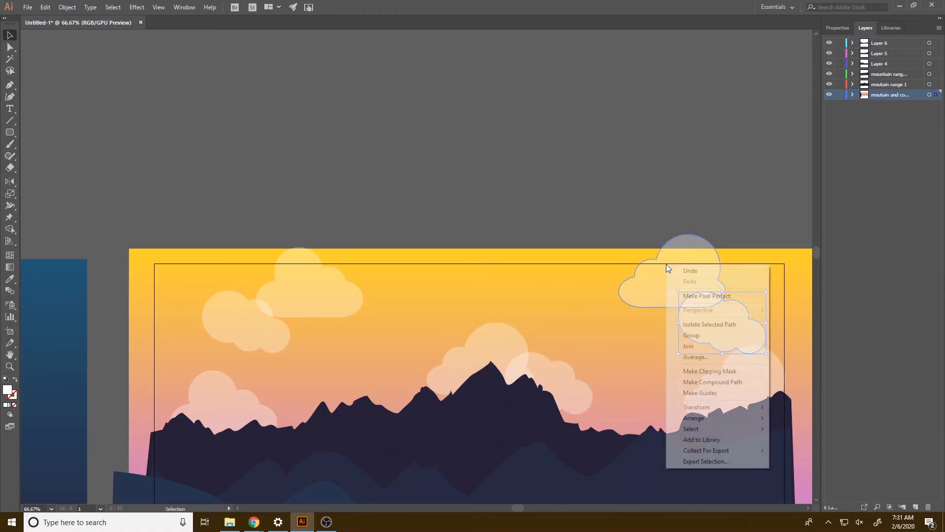
{"action": "right_click", "coordinate": [640, 289]}
{"action": "mouse_move", "coordinate": [686, 433]}
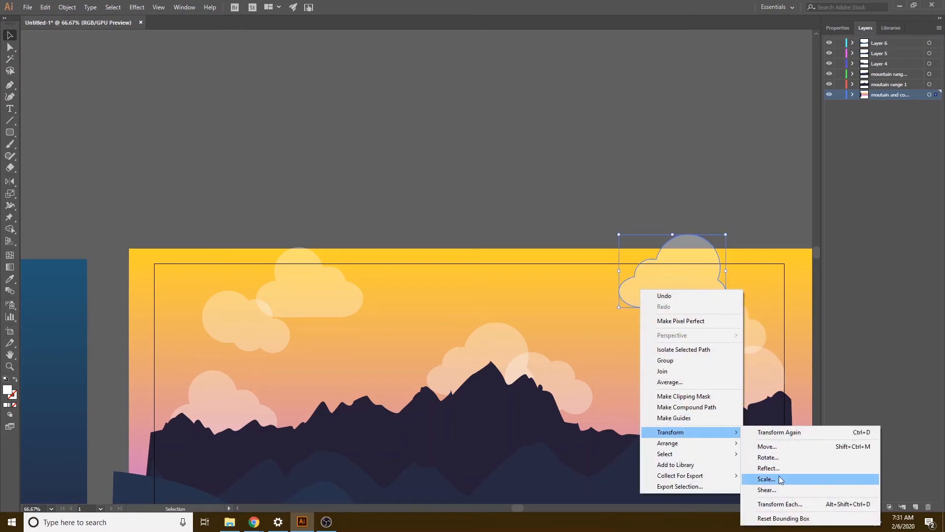
{"action": "left_click", "coordinate": [776, 468]}
{"action": "left_click", "coordinate": [86, 158]}
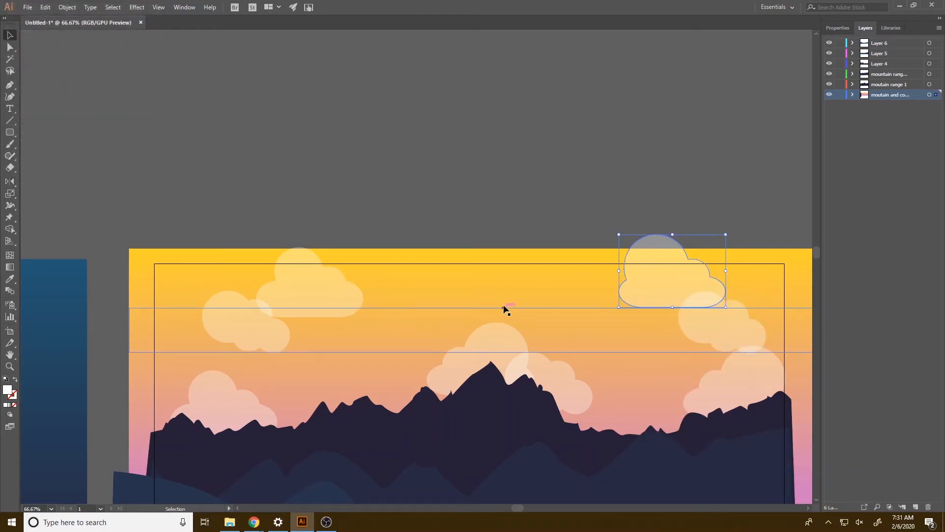
Step: Add another cloud behind the ridge left of the central peak and reflect it across the vertical axis
{"action": "left_click_drag", "start_coordinate": [462, 194], "coordinate": [422, 112]}
{"action": "left_click_drag", "start_coordinate": [627, 160], "coordinate": [323, 288]}
{"action": "right_click", "coordinate": [325, 287]}
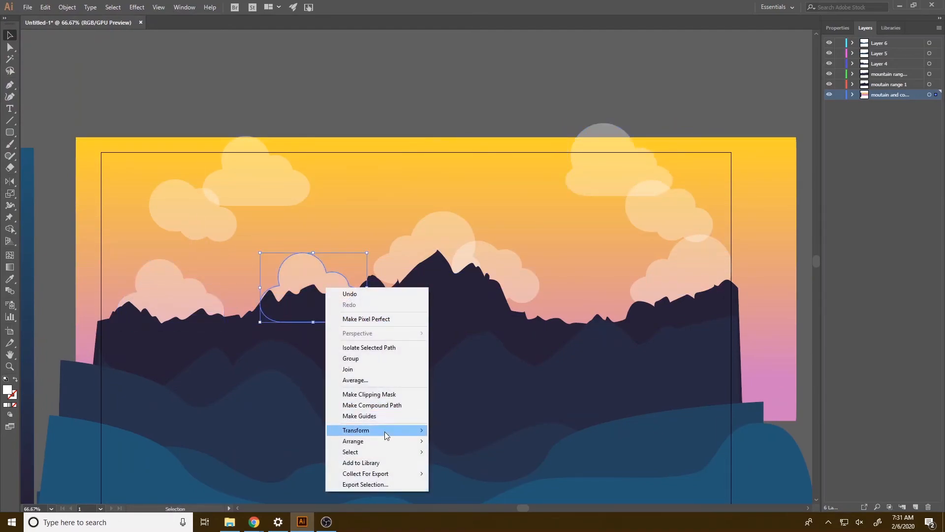
{"action": "mouse_move", "coordinate": [386, 435]}
{"action": "left_click", "coordinate": [484, 465]}
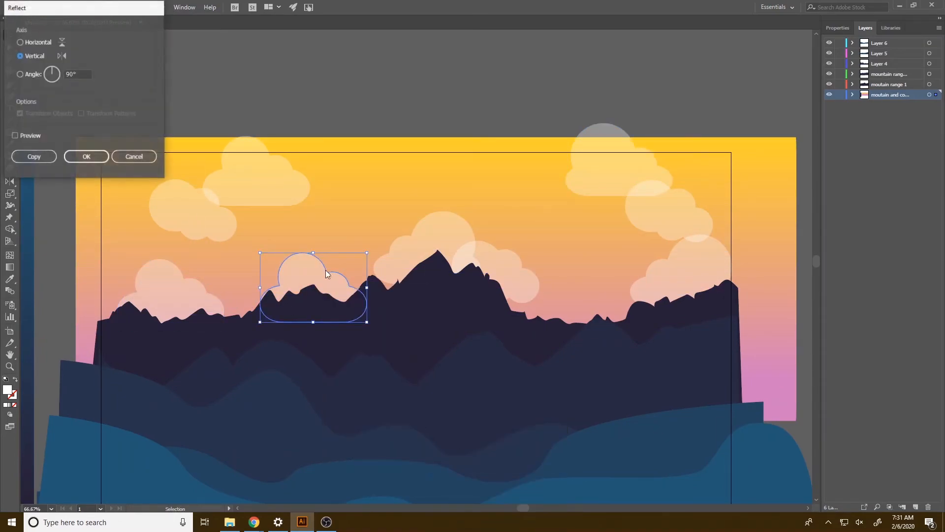
{"action": "left_click", "coordinate": [99, 152]}
Step: Draw a white circle about 202 px wide above the artboard and duplicate it into a touching row of five
{"action": "left_click_drag", "start_coordinate": [220, 102], "coordinate": [255, 346]}
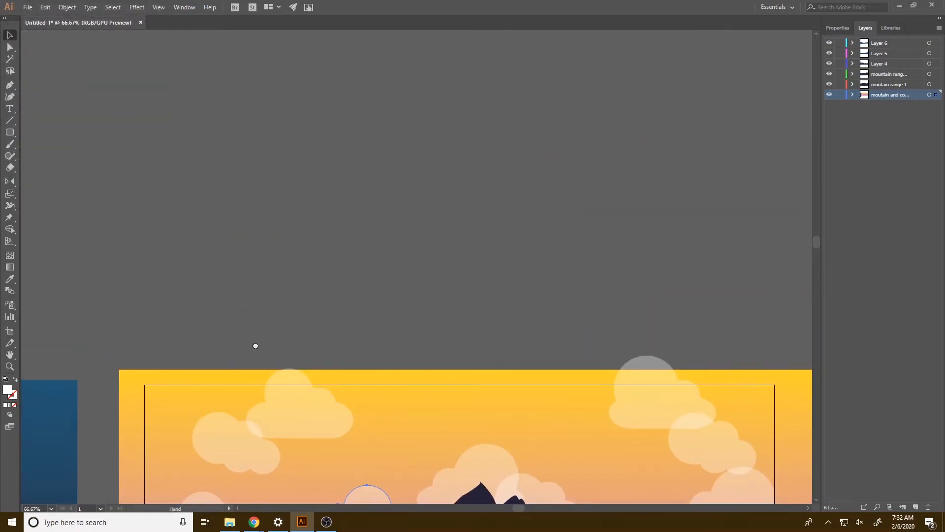
{"action": "key", "text": "l"}
{"action": "mouse_move", "coordinate": [207, 199]}
{"action": "left_mouse_down"}
{"action": "mouse_move", "coordinate": [283, 275]}
{"action": "mouse_move", "coordinate": [274, 265]}
{"action": "mouse_move", "coordinate": [313, 236]}
{"action": "left_mouse_up"}
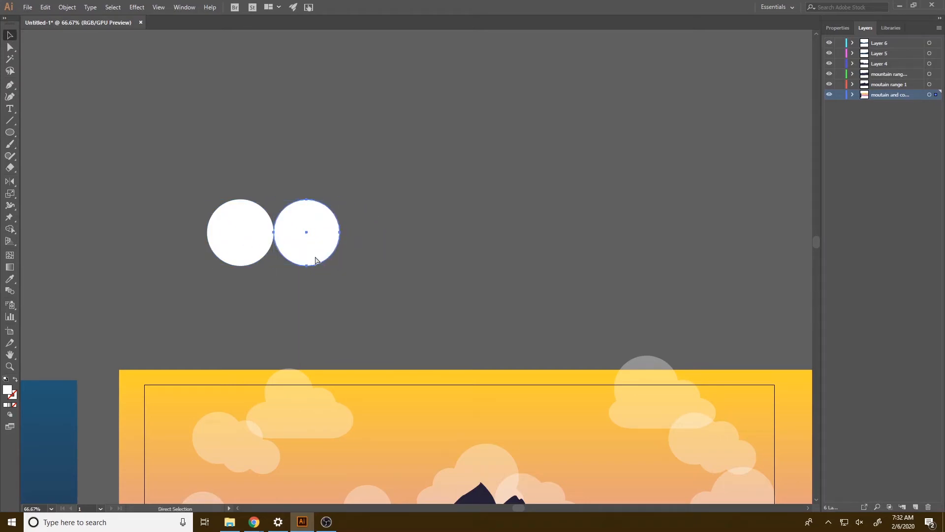
{"action": "key", "text": "ctrl+d"}
{"action": "key", "text": "ctrl+d"}
{"action": "key", "text": "ctrl+d"}
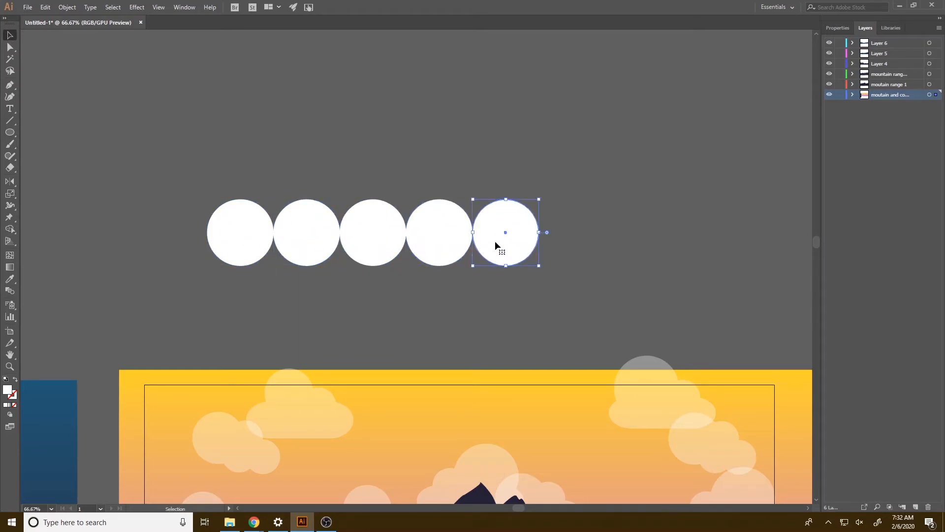
Step: Shrink the last three circles of the row progressively, making the final one the smallest at about 64 px
{"action": "left_click_drag", "start_coordinate": [539, 206], "coordinate": [510, 246]}
{"action": "left_click", "coordinate": [454, 228], "text": "shift"}
{"action": "left_click", "coordinate": [526, 227]}
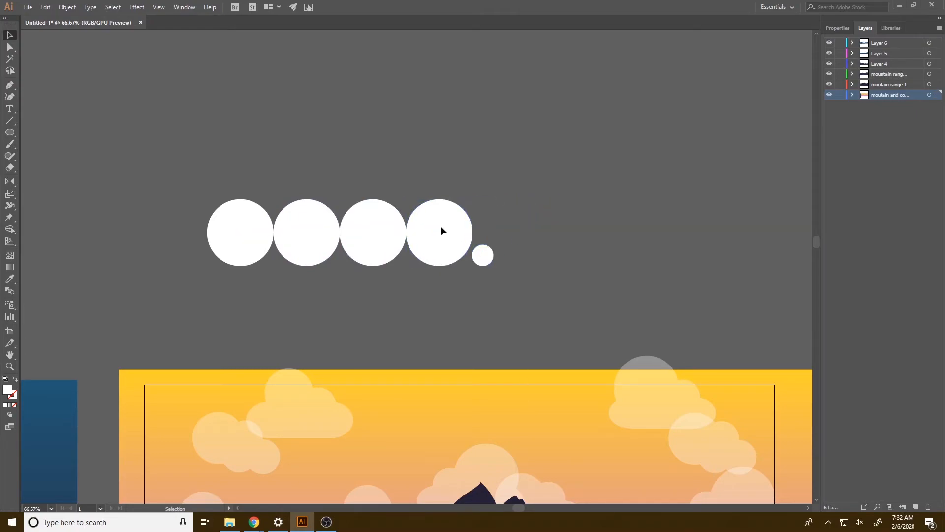
{"action": "left_click_drag", "start_coordinate": [476, 199], "coordinate": [451, 223]}
{"action": "left_click_drag", "start_coordinate": [406, 200], "coordinate": [372, 223]}
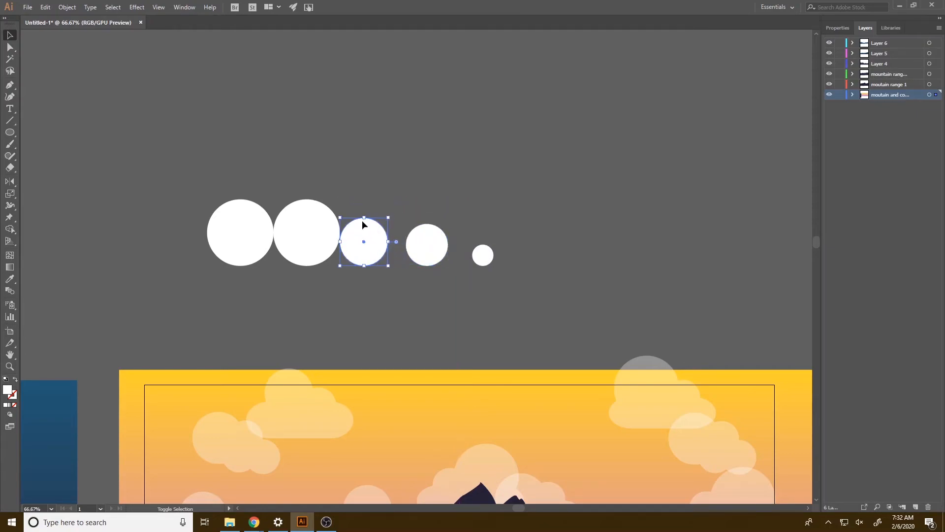
Step: Delete the second full-size circle, then move the middle circle towards the largest one and enlarge it slightly
{"action": "left_click", "coordinate": [310, 235]}
{"action": "key", "text": "Delete"}
{"action": "left_click_drag", "start_coordinate": [498, 276], "coordinate": [199, 220]}
{"action": "left_click", "coordinate": [568, 244]}
{"action": "left_click_drag", "start_coordinate": [380, 253], "coordinate": [336, 247]}
{"action": "left_click_drag", "start_coordinate": [344, 211], "coordinate": [350, 205]}
Step: Set the opacity of the four white circles to 20%
{"action": "key", "text": "ctrl+a"}
{"action": "left_click", "coordinate": [837, 28]}
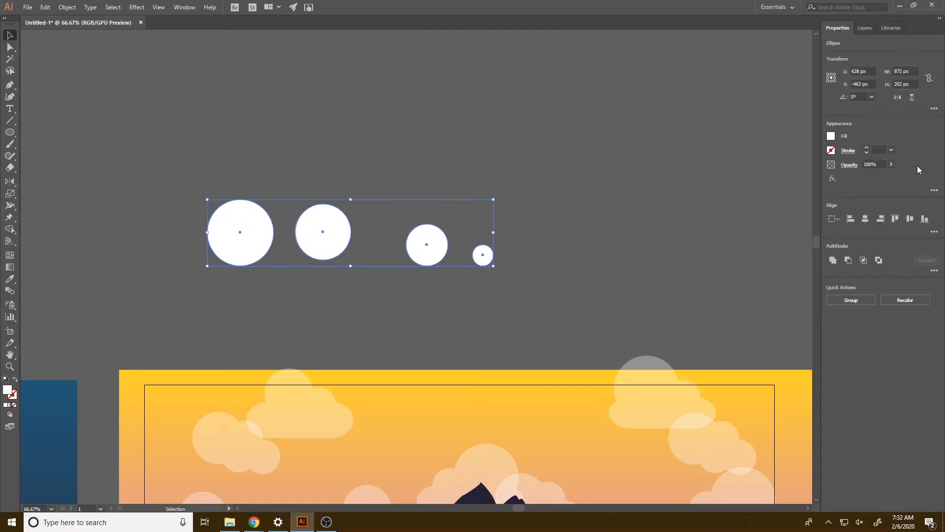
{"action": "left_click", "coordinate": [892, 165]}
{"action": "left_click", "coordinate": [879, 165]}
{"action": "key", "text": "Return"}
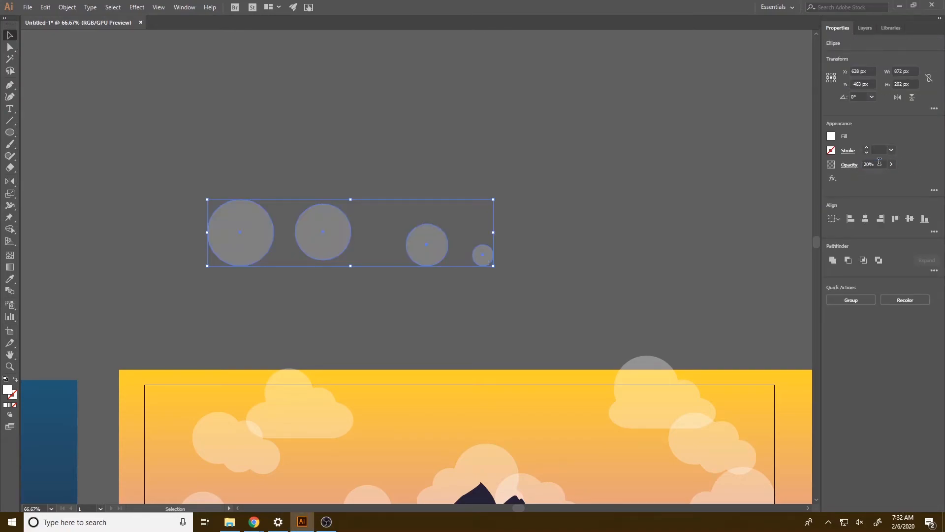
Step: Align the four circles by their horizontal and vertical centres so they become concentric
{"action": "left_click_drag", "start_coordinate": [630, 276], "coordinate": [203, 172]}
{"action": "left_click", "coordinate": [867, 223]}
{"action": "left_click", "coordinate": [910, 218]}
{"action": "left_click", "coordinate": [442, 290]}
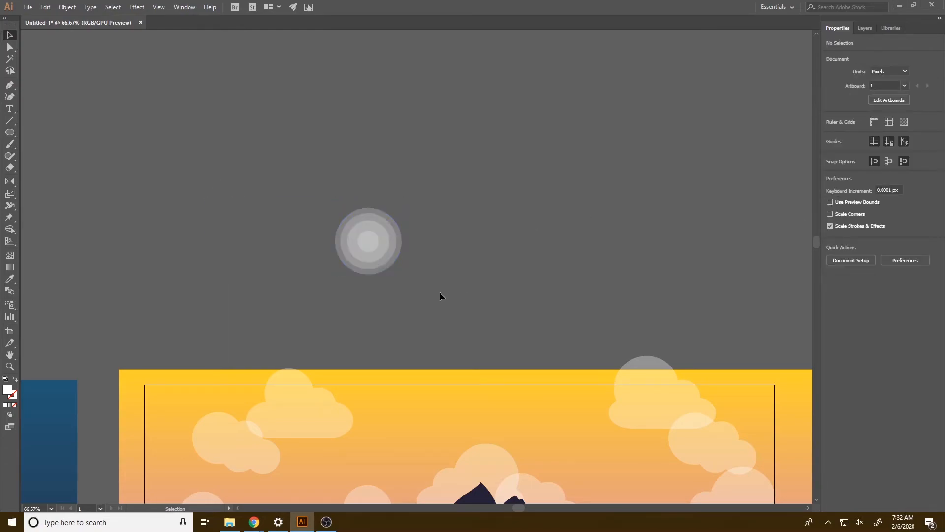
Step: Select all four concentric circles and fill them with red: hue 360, saturation 86.96%, brightness 72.16%
{"action": "left_click", "coordinate": [365, 246]}
{"action": "left_click", "coordinate": [362, 226], "text": "shift"}
{"action": "left_click", "coordinate": [361, 217], "text": "shift"}
{"action": "left_click", "coordinate": [360, 210], "text": "shift"}
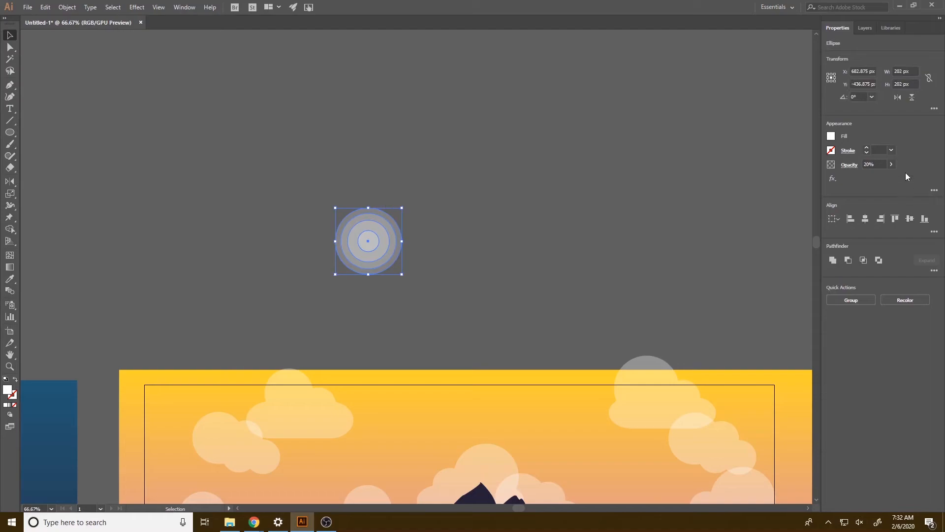
{"action": "left_click", "coordinate": [668, 184]}
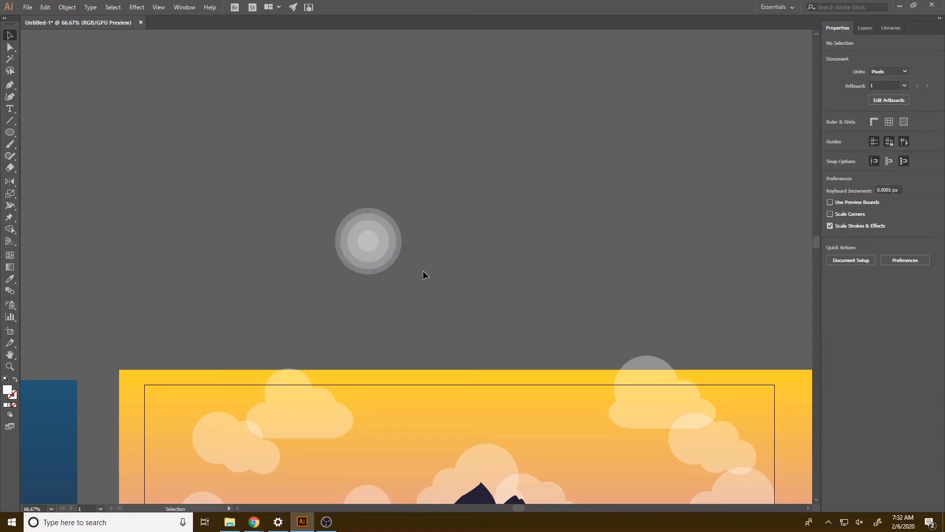
{"action": "left_click", "coordinate": [830, 136]}
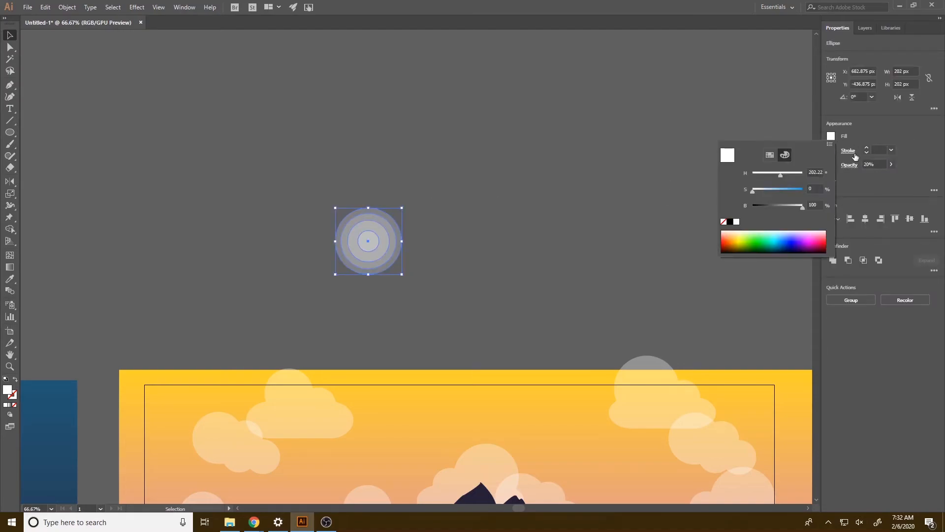
{"action": "left_click", "coordinate": [820, 239]}
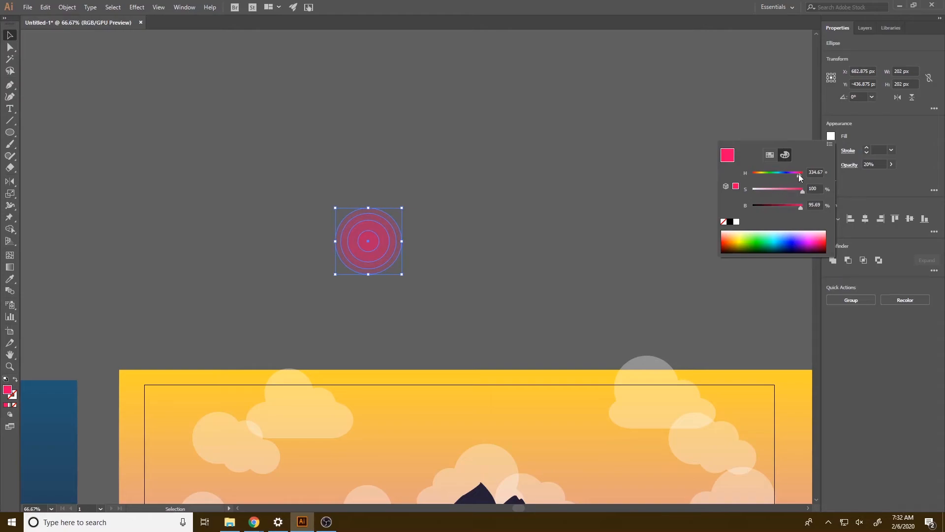
{"action": "left_click_drag", "start_coordinate": [788, 189], "coordinate": [796, 190]}
{"action": "left_click", "coordinate": [788, 206]}
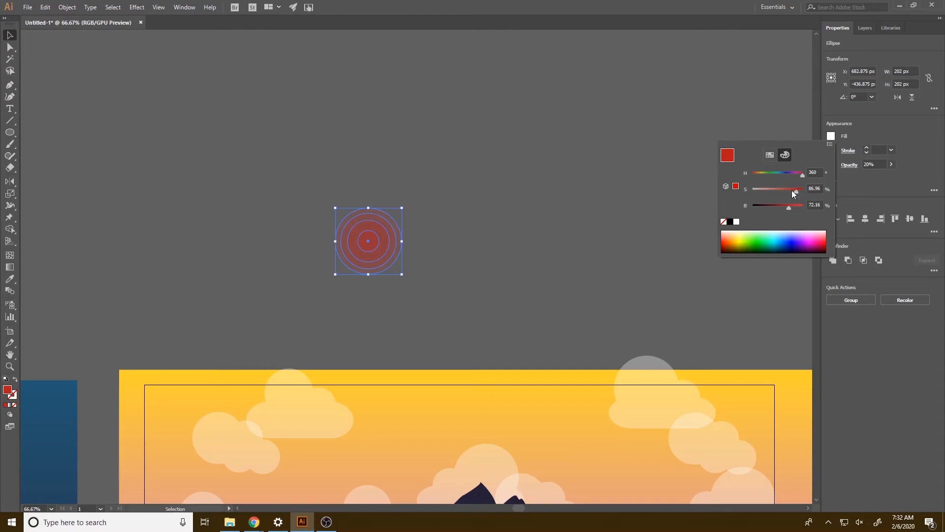
{"action": "left_click", "coordinate": [0, 43]}
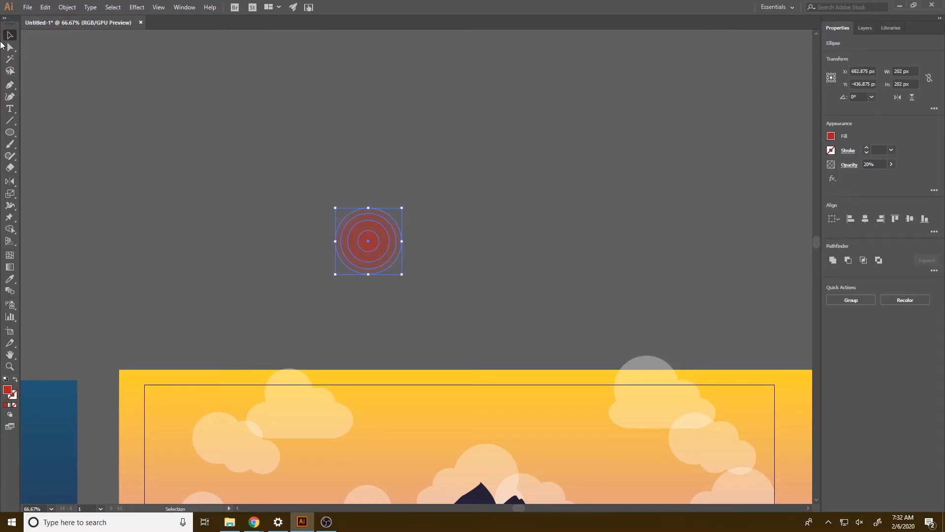
{"action": "left_click", "coordinate": [421, 241]}
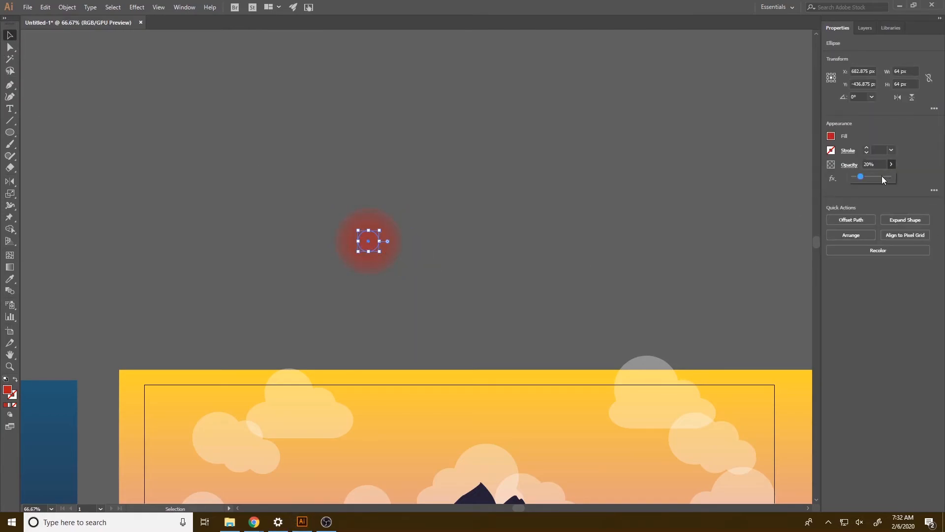
Step: Make the innermost red circle fully opaque and group all four concentric circles
{"action": "left_click", "coordinate": [463, 241]}
{"action": "left_click_drag", "start_coordinate": [430, 288], "coordinate": [556, 208]}
{"action": "left_click", "coordinate": [851, 300]}
Step: Mute the red fill of the grouped sun circles by adjusting its saturation and brightness
{"action": "left_click", "coordinate": [831, 135]}
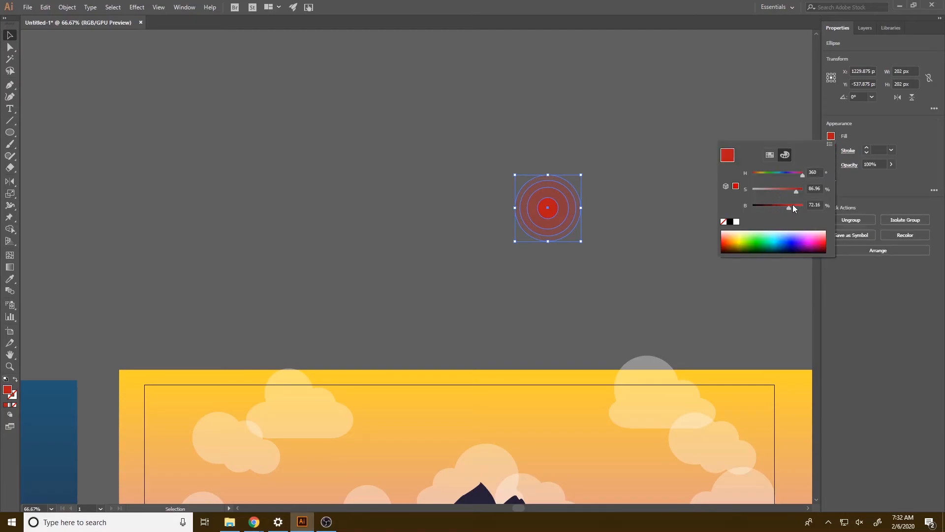
{"action": "left_click_drag", "start_coordinate": [793, 193], "coordinate": [785, 207]}
{"action": "left_click", "coordinate": [532, 206]}
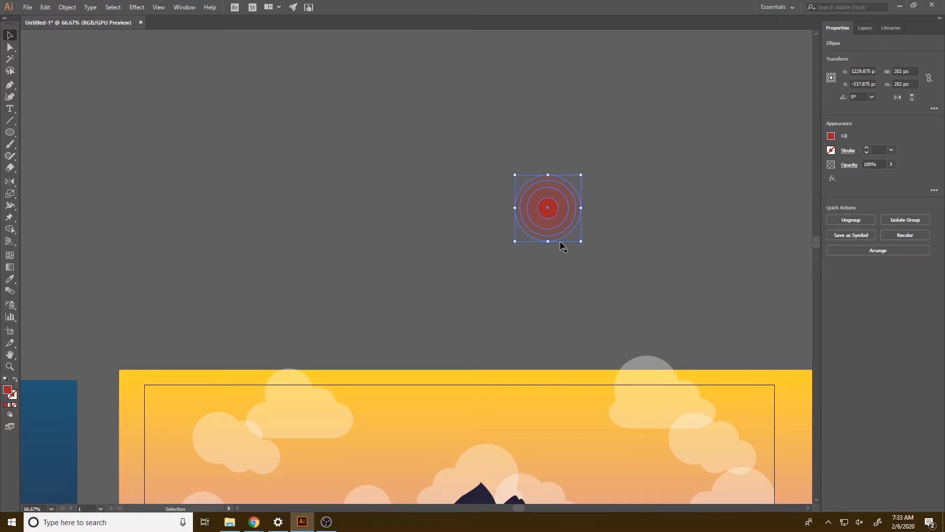
Step: Move the sun group from above the artboard down to the mountain ridge, just beside the central peak
{"action": "key", "text": "ctrl+shift+a"}
{"action": "scroll", "coordinate": [559, 225], "scroll_direction": "down", "scroll_amount": 3}
{"action": "left_click_drag", "start_coordinate": [547, 116], "coordinate": [630, 441]}
{"action": "left_click_drag", "start_coordinate": [604, 396], "coordinate": [557, 293]}
{"action": "left_click_drag", "start_coordinate": [566, 335], "coordinate": [534, 327]}
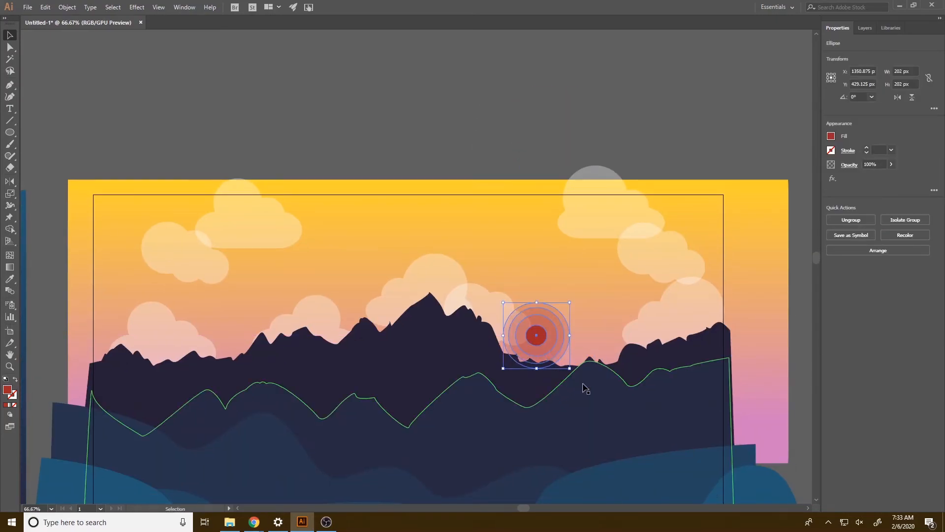
{"action": "key", "text": "a"}
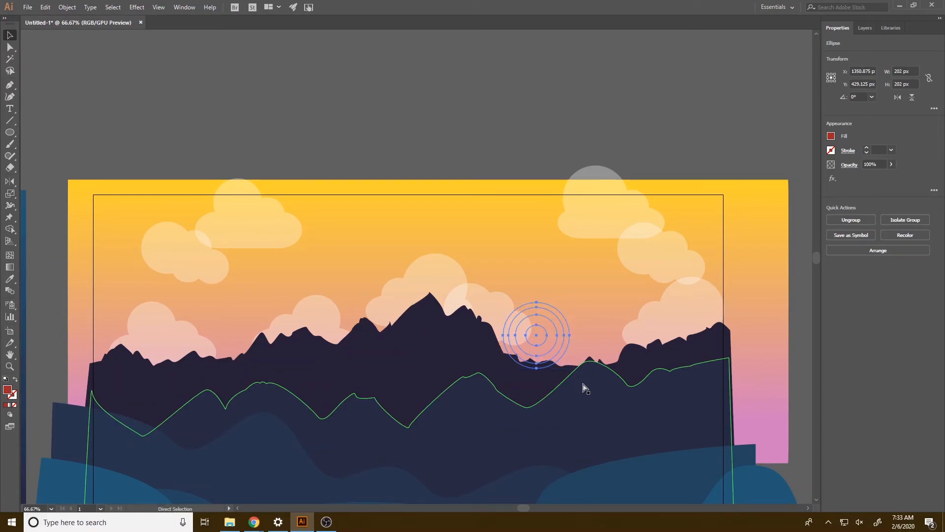
{"action": "key", "text": "v"}
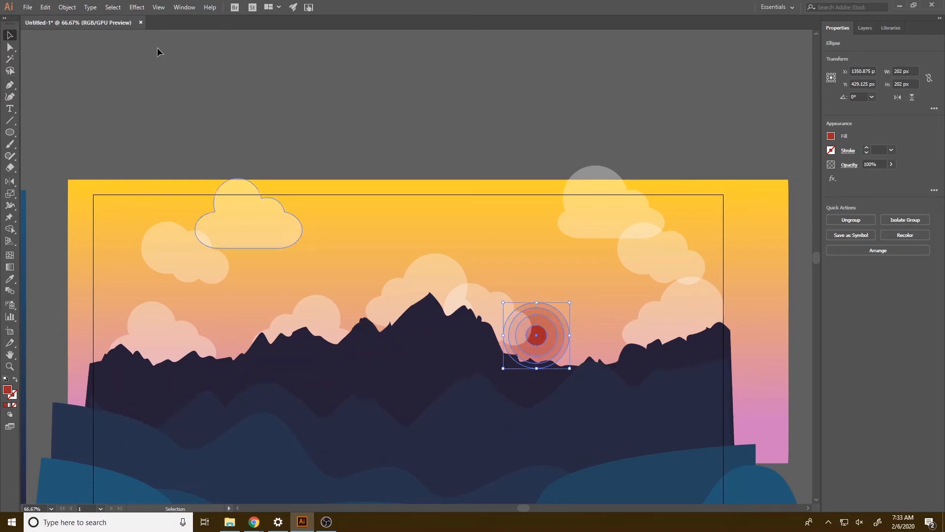
Step: Enlarge the sun proportionally to about 316 px and place it partly behind the ridge in the dip beside the central peak
{"action": "left_click", "coordinate": [311, 102]}
{"action": "left_click_drag", "start_coordinate": [570, 302], "coordinate": [620, 264]}
{"action": "left_click_drag", "start_coordinate": [559, 320], "coordinate": [574, 349]}
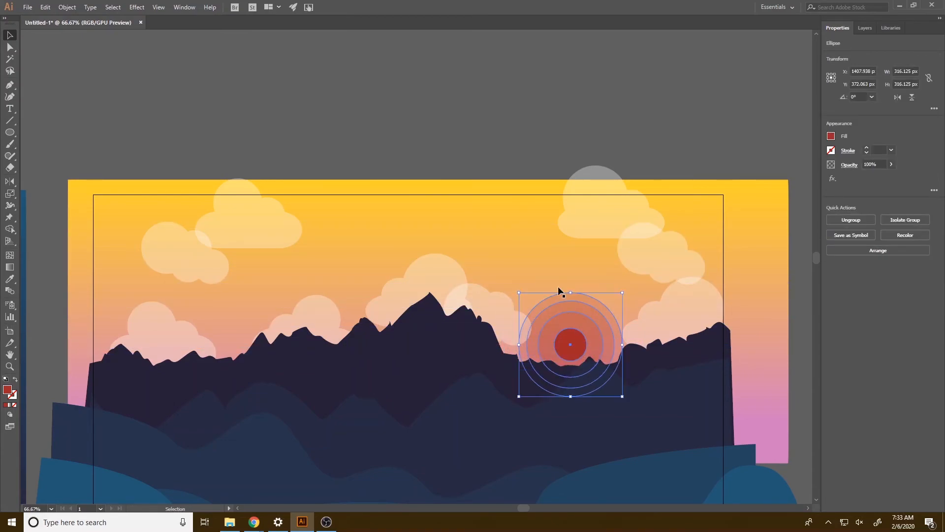
{"action": "left_click", "coordinate": [477, 147]}
{"action": "scroll", "coordinate": [477, 147], "scroll_direction": "down", "scroll_amount": 1, "text": "alt"}
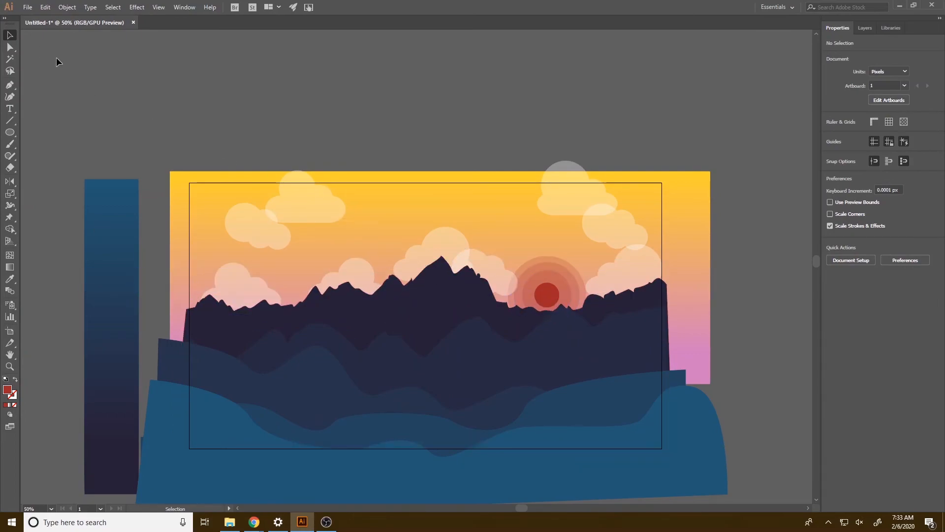
Step: Recolour the rearmost jagged mountain range with the lightest blue sampled from the blue gradient strip
{"action": "left_click", "coordinate": [465, 315]}
{"action": "key", "text": "i"}
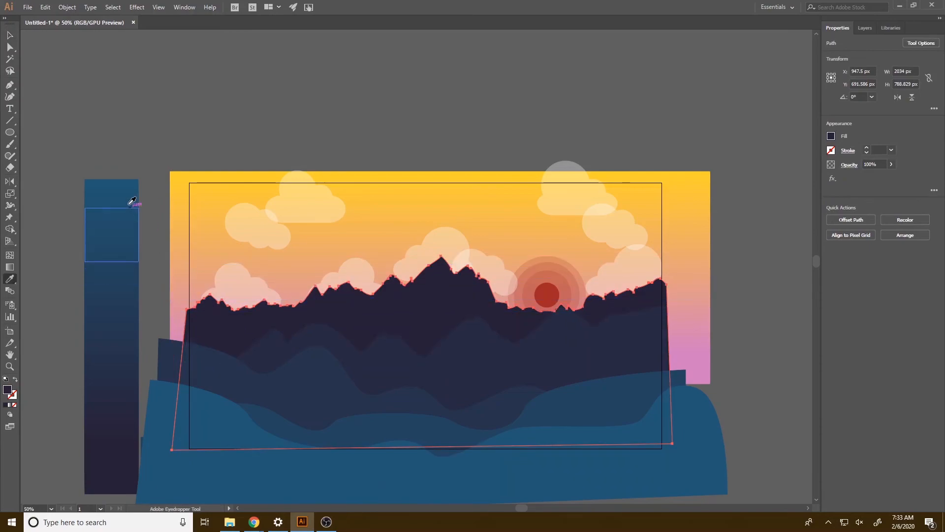
{"action": "left_click", "coordinate": [121, 180]}
{"action": "key", "text": "h"}
{"action": "key", "text": "b"}
{"action": "key", "text": "ctrl+shift+a"}
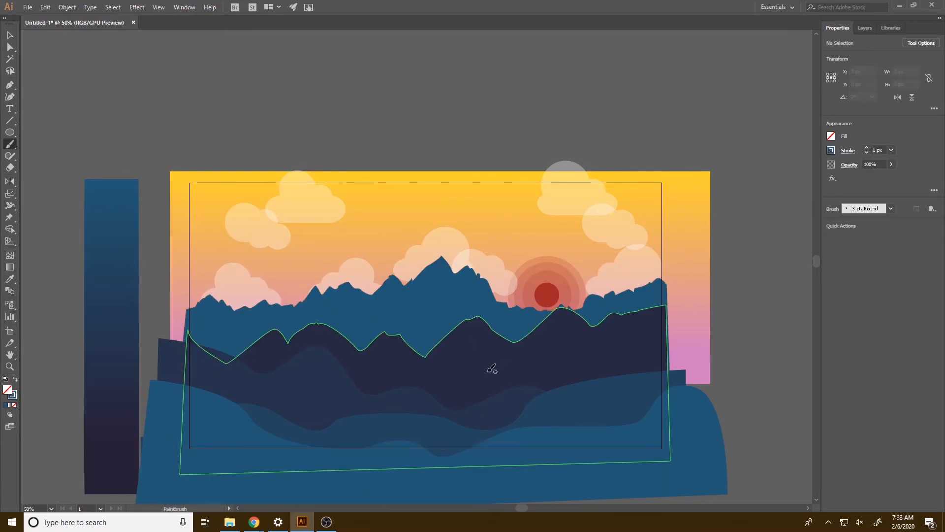
Step: Recolour the second mountain range with a slightly darker blue sampled from the upper part of the gradient strip
{"action": "key", "text": "v"}
{"action": "left_click", "coordinate": [492, 369]}
{"action": "key", "text": "i"}
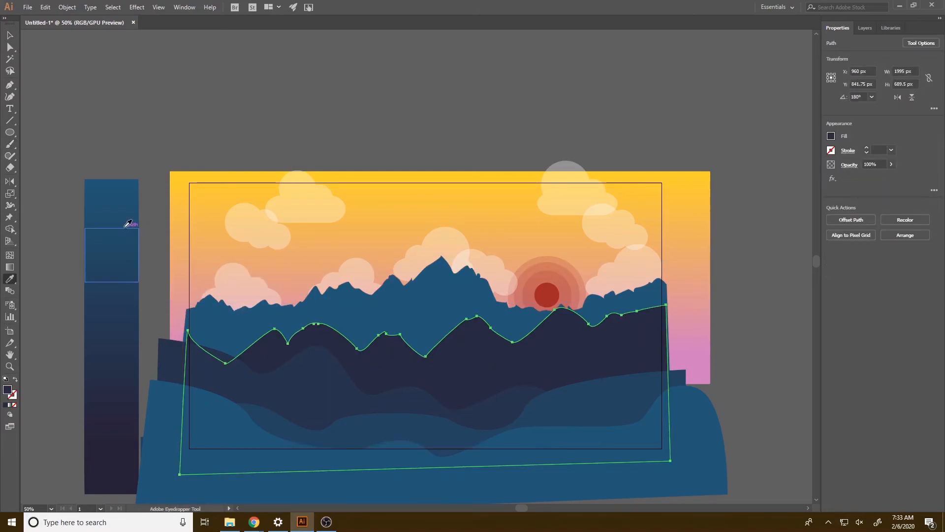
{"action": "left_click", "coordinate": [122, 228]}
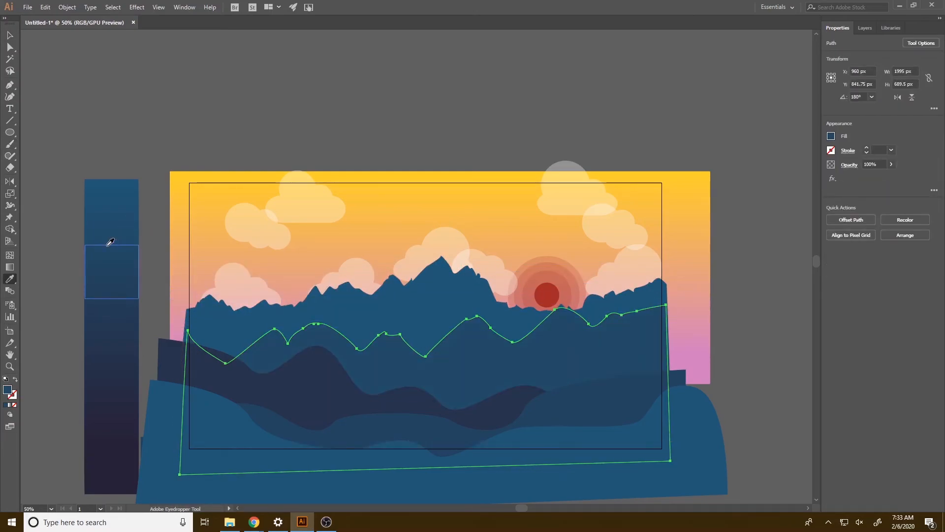
Step: Recolour the third mountain range with a mid-dark blue sampled from around the middle of the gradient strip
{"action": "key", "text": "v"}
{"action": "left_click", "coordinate": [259, 384]}
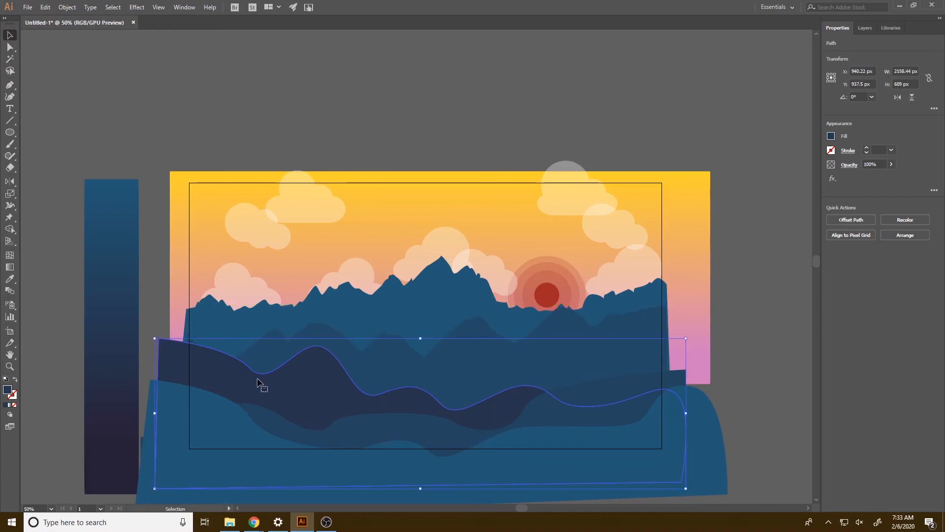
{"action": "key", "text": "i"}
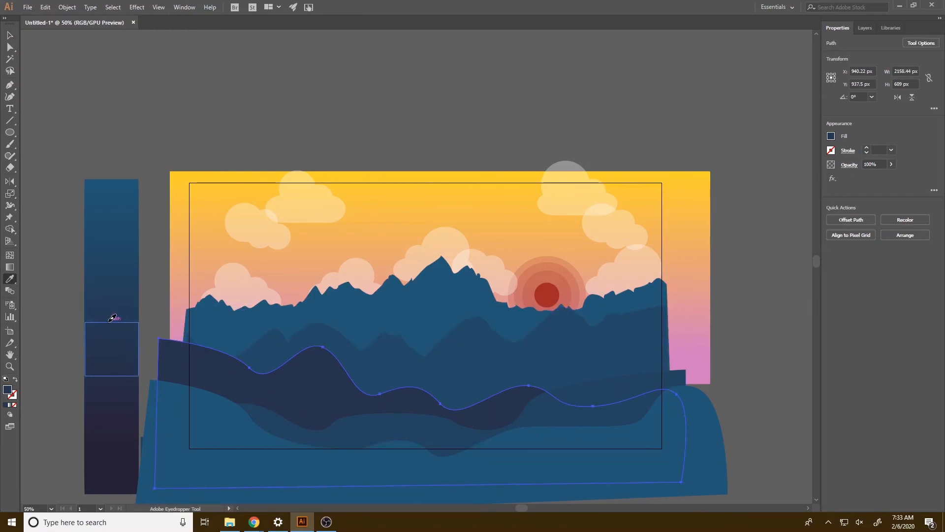
{"action": "key", "text": "g"}
{"action": "key", "text": "v"}
Step: Recolour the fourth mountain range with a dark navy sampled from below the middle of the gradient strip
{"action": "left_click", "coordinate": [363, 432]}
{"action": "key", "text": "i"}
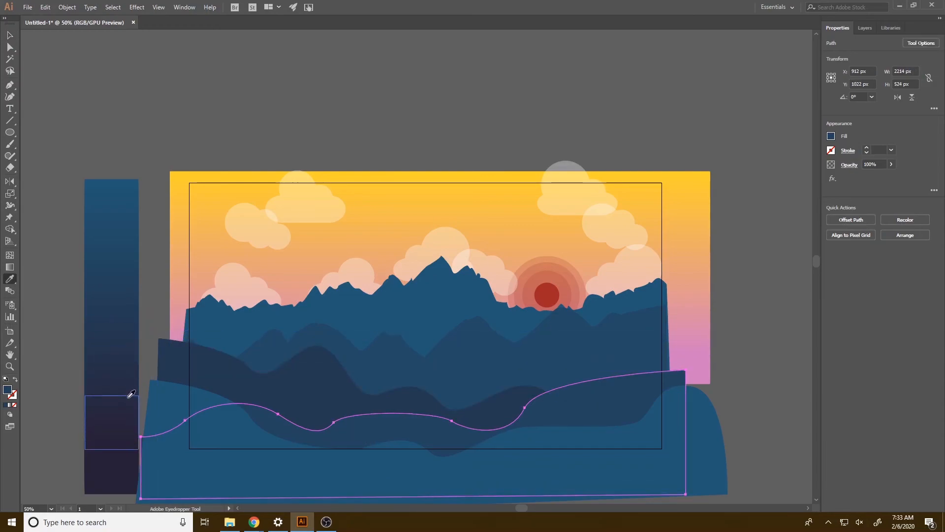
{"action": "left_click", "coordinate": [127, 374]}
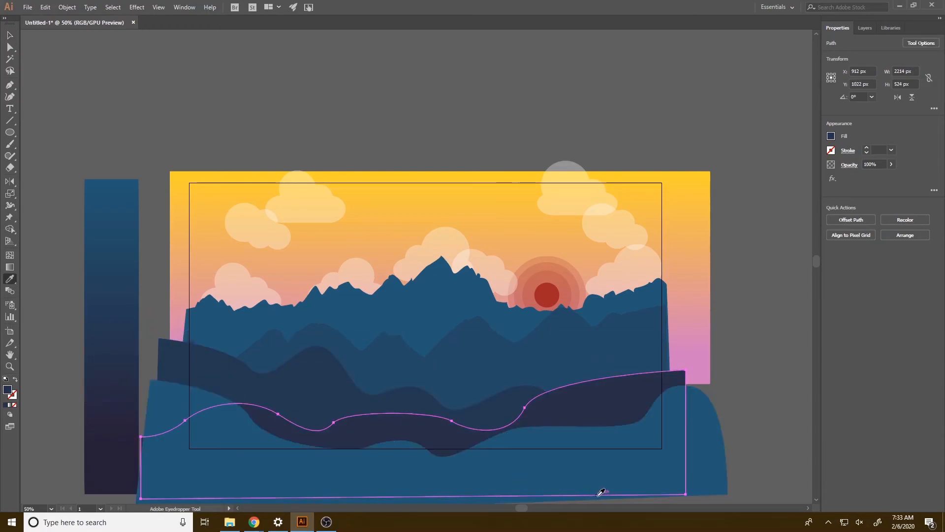
Step: Recolour the frontmost hill with the near-black shade sampled from the dark end of the gradient strip
{"action": "key", "text": "v"}
{"action": "left_click", "coordinate": [632, 460]}
{"action": "key", "text": "i"}
{"action": "left_click", "coordinate": [111, 460]}
{"action": "key", "text": "v"}
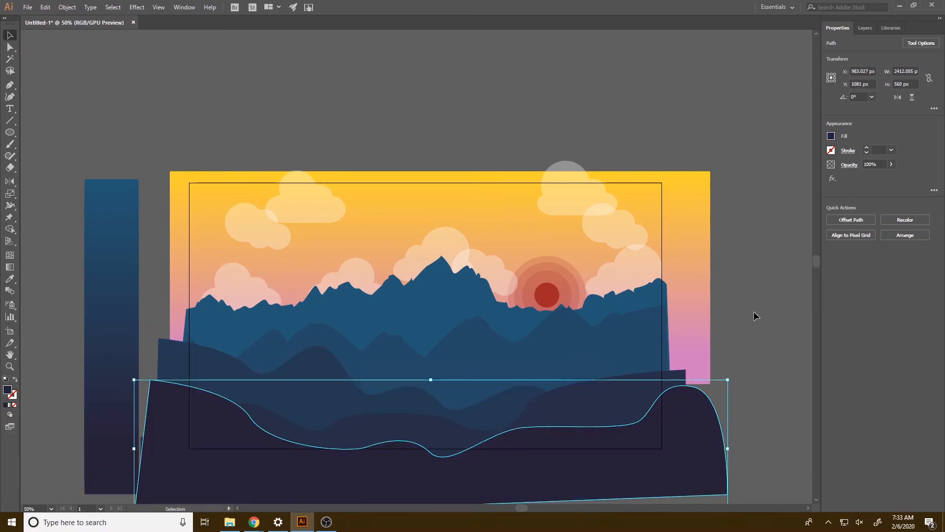
{"action": "left_click", "coordinate": [725, 332]}
Step: Refine the fourth and third mountain ranges' fills by resampling their blues from the gradient strip
{"action": "left_click", "coordinate": [404, 421]}
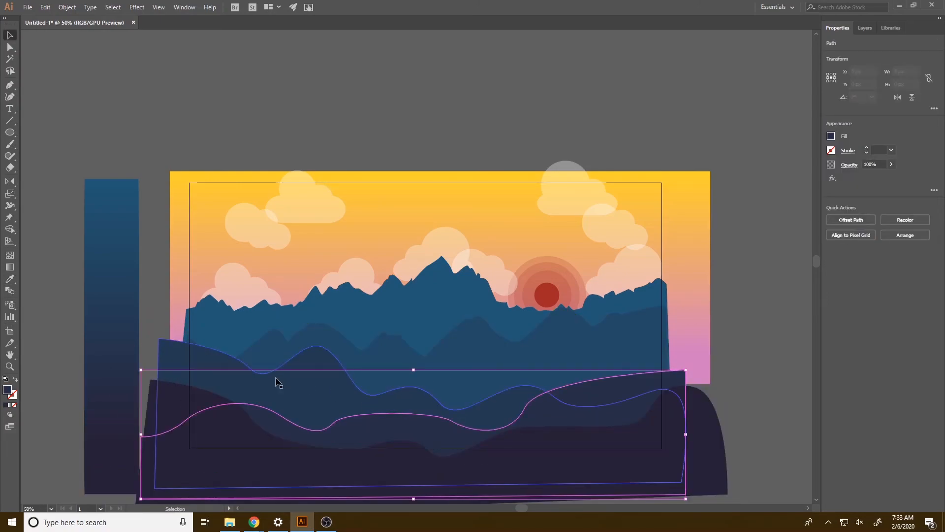
{"action": "key", "text": "i"}
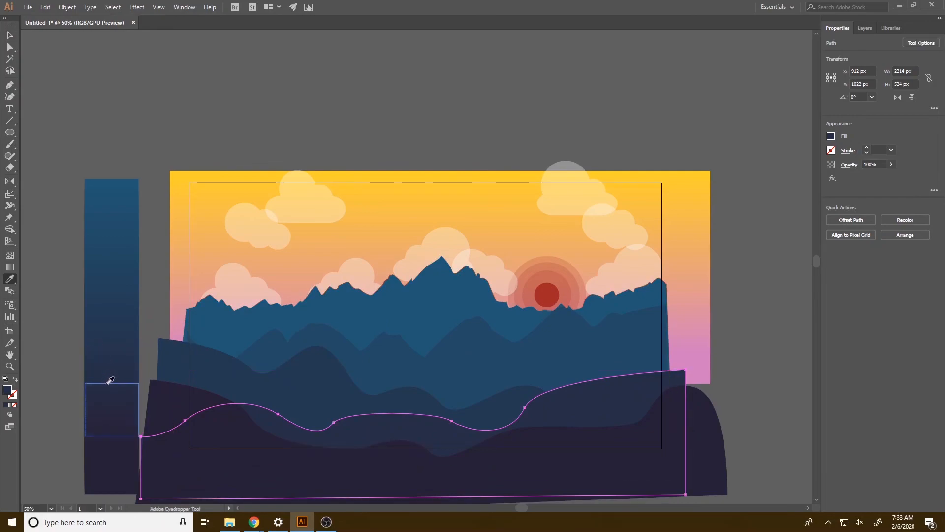
{"action": "left_click", "coordinate": [295, 405], "text": "ctrl"}
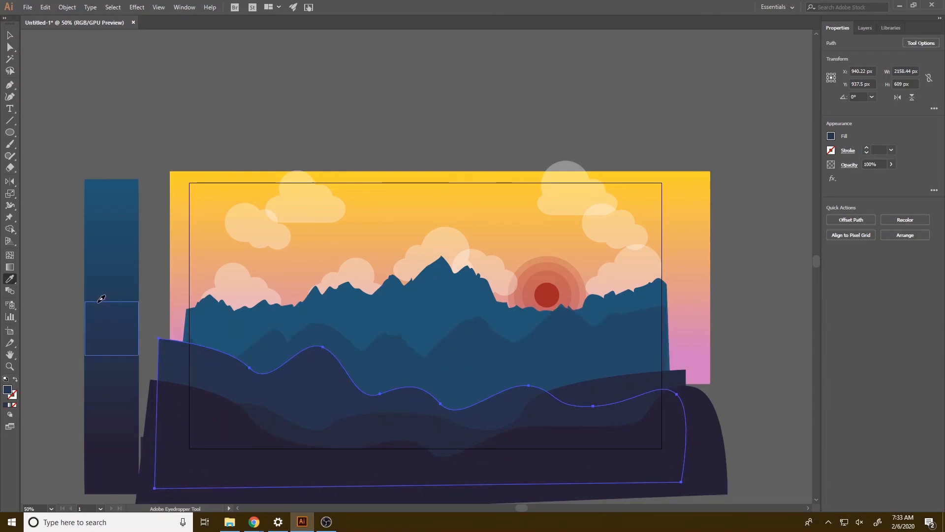
{"action": "key", "text": "v"}
Step: Nudge the second mountain range down by about 7 px and undo the stray colour sampling
{"action": "left_click", "coordinate": [111, 272]}
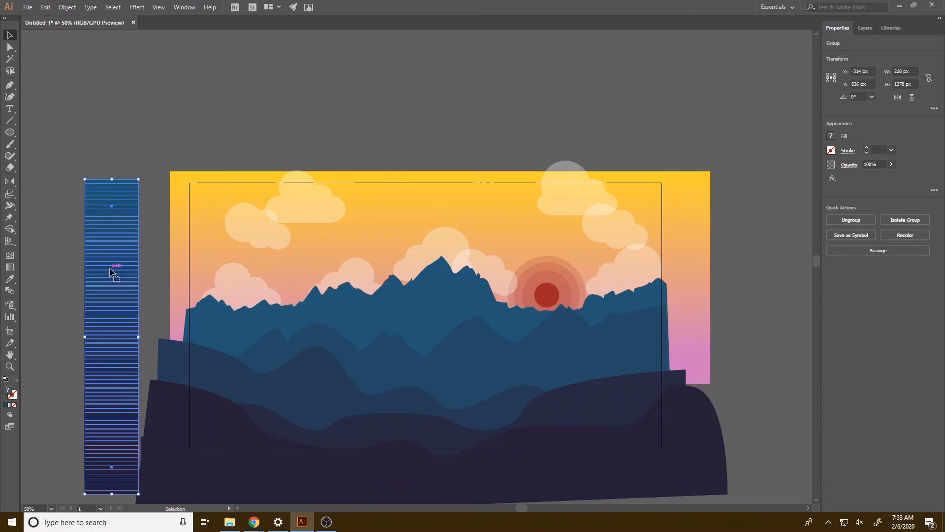
{"action": "left_click", "coordinate": [429, 344]}
{"action": "key", "text": "i"}
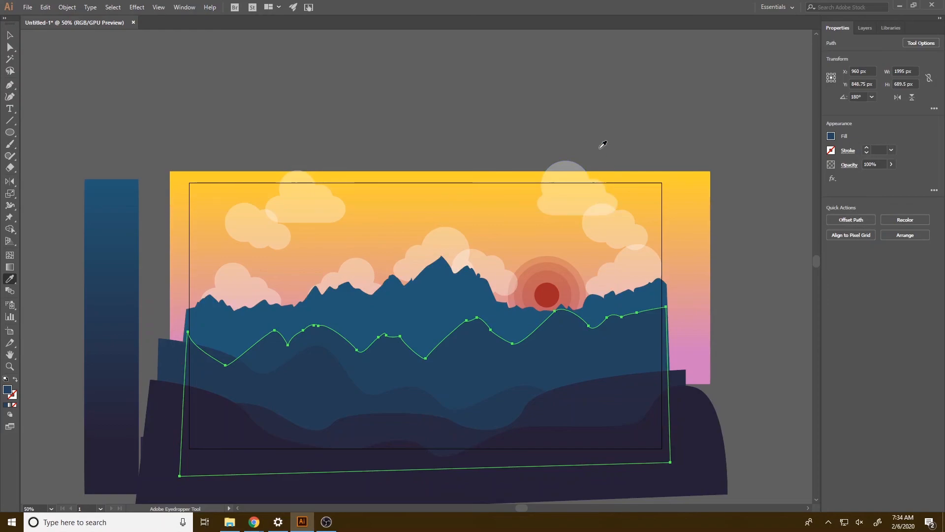
{"action": "left_click", "coordinate": [557, 105]}
{"action": "key", "text": "ctrl+z"}
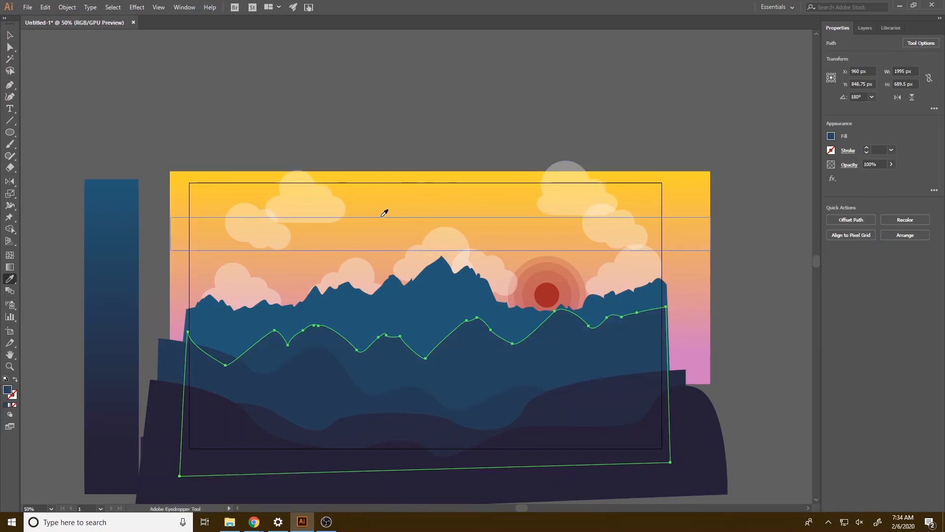
Step: Open Export for Screens for the finished artboard and set the export format to JPG 100
{"action": "scroll", "coordinate": [377, 211], "scroll_direction": "down", "scroll_amount": 2, "text": "alt"}
{"action": "key", "text": "v"}
{"action": "key", "text": "ctrl+shift+a"}
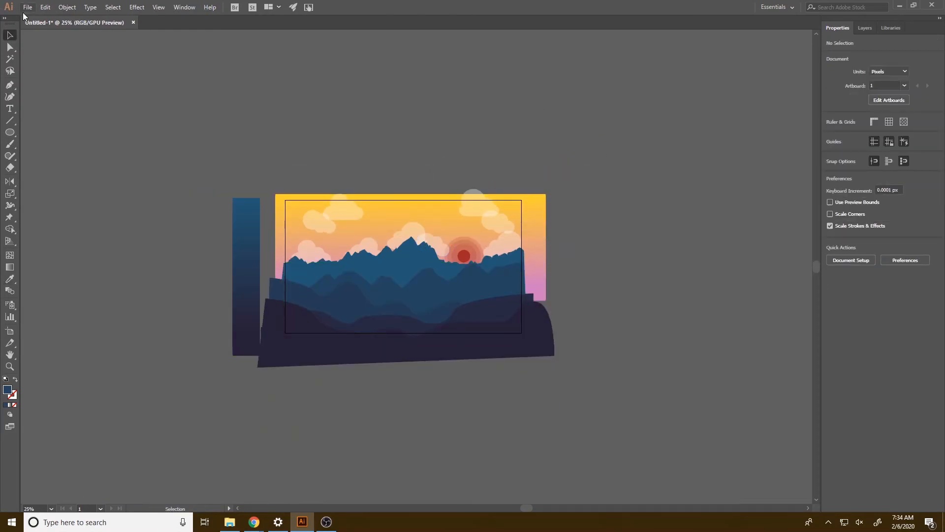
{"action": "left_click", "coordinate": [28, 6]}
{"action": "mouse_move", "coordinate": [69, 180]}
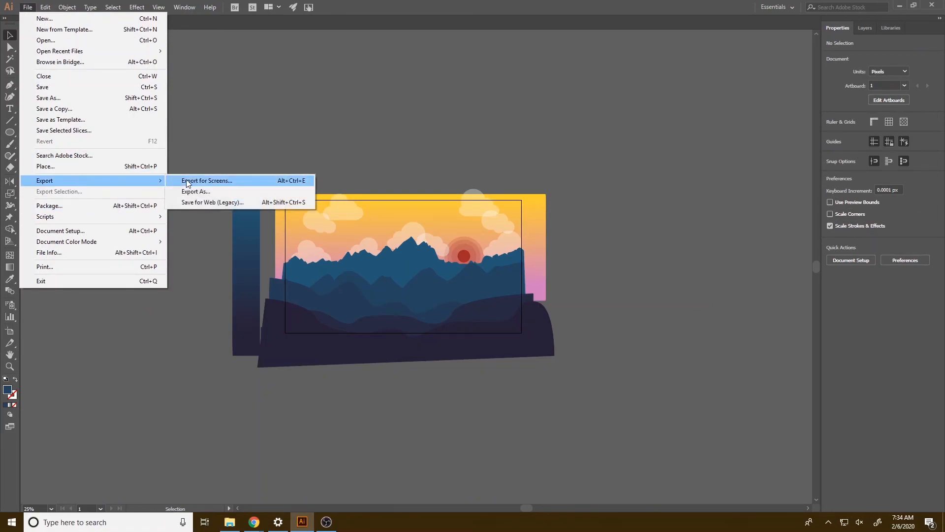
{"action": "left_click", "coordinate": [186, 181]}
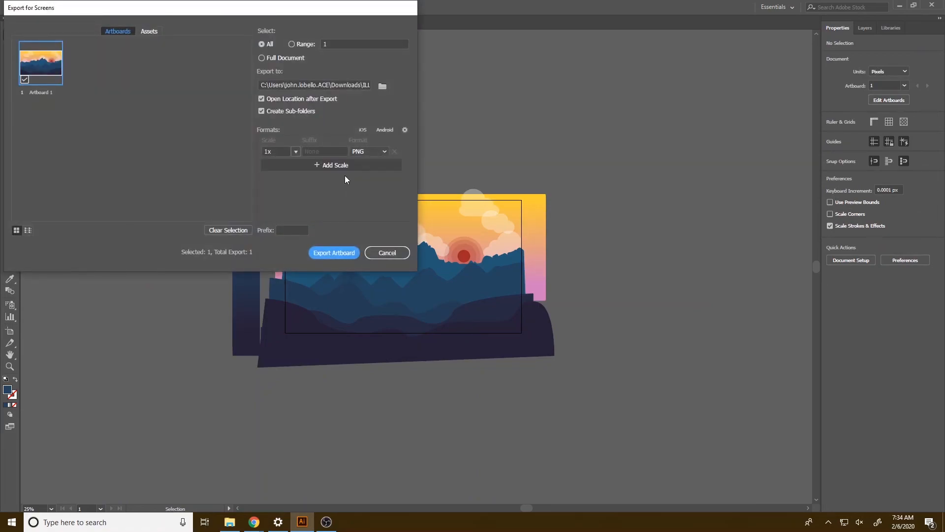
{"action": "left_click", "coordinate": [369, 151]}
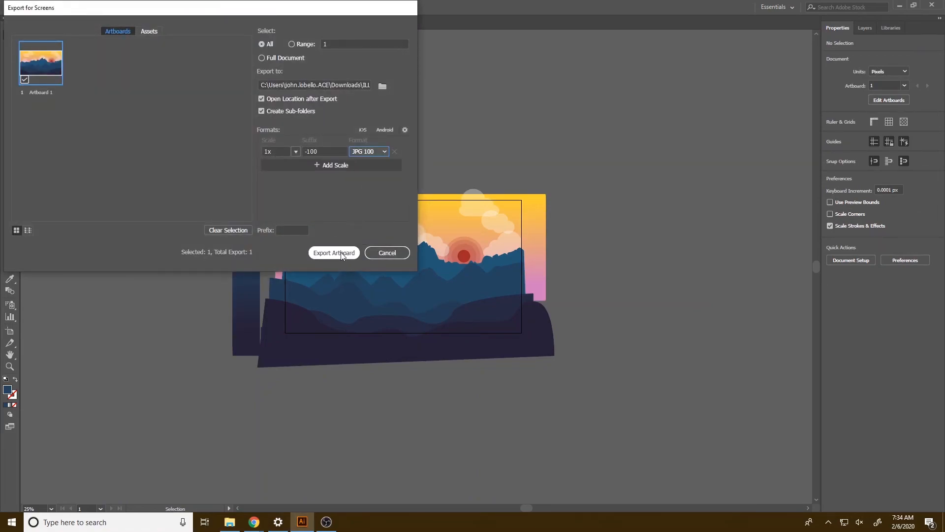
Step: Rename the artboard "flat design landscape" and export it
{"action": "double_click", "coordinate": [51, 94]}
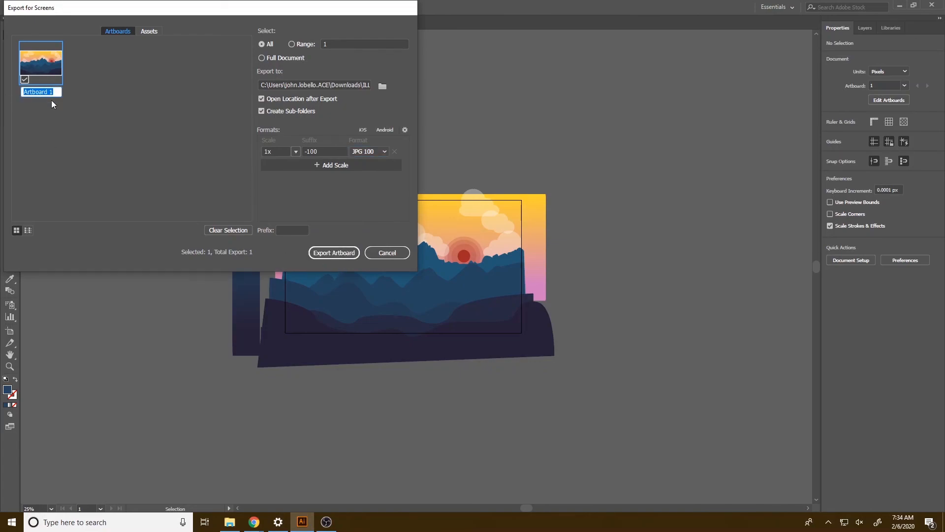
{"action": "type", "text": "flat design a"}
{"action": "key", "text": "BackSpace"}
{"action": "type", "text": "landscape"}
{"action": "left_click", "coordinate": [342, 253]}
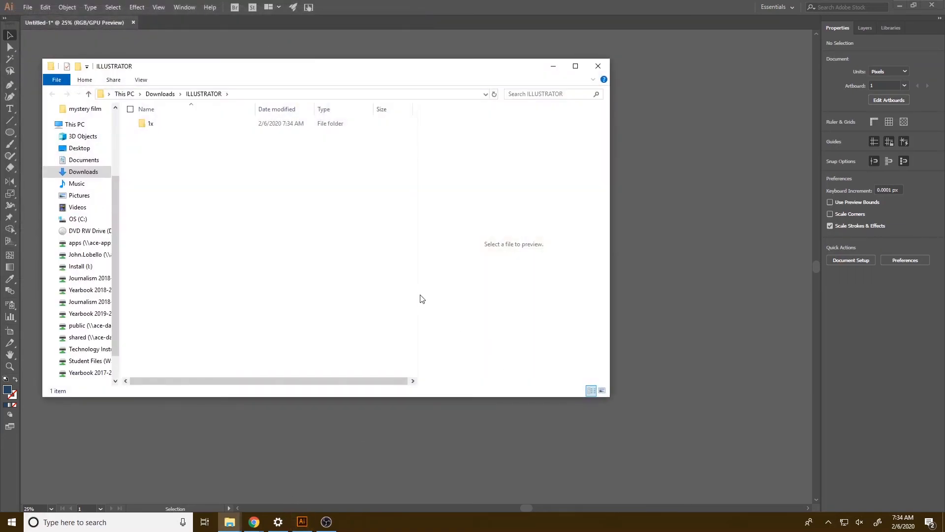
Step: Open the exported flat design landscape -100 image from the 1x folder and view it in a maximized window
{"action": "double_click", "coordinate": [151, 127]}
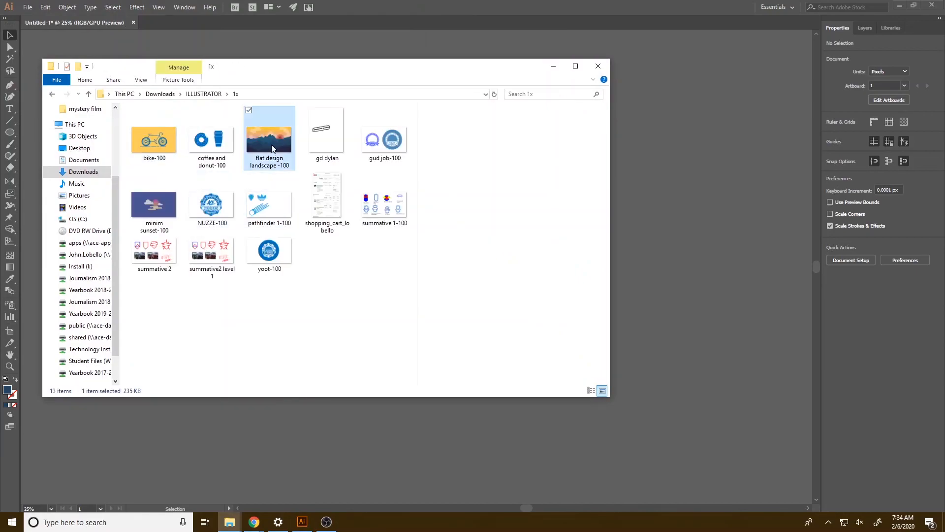
{"action": "double_click", "coordinate": [270, 140]}
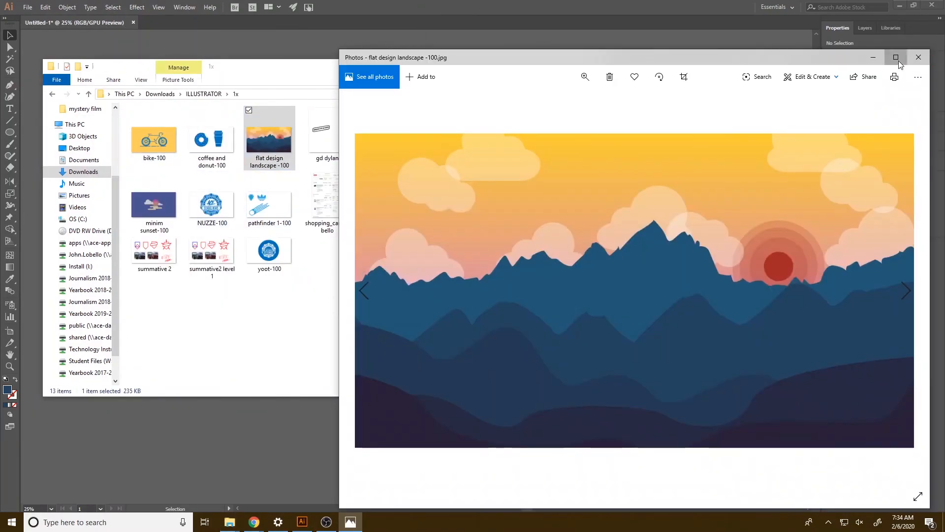
{"action": "left_click", "coordinate": [896, 57]}
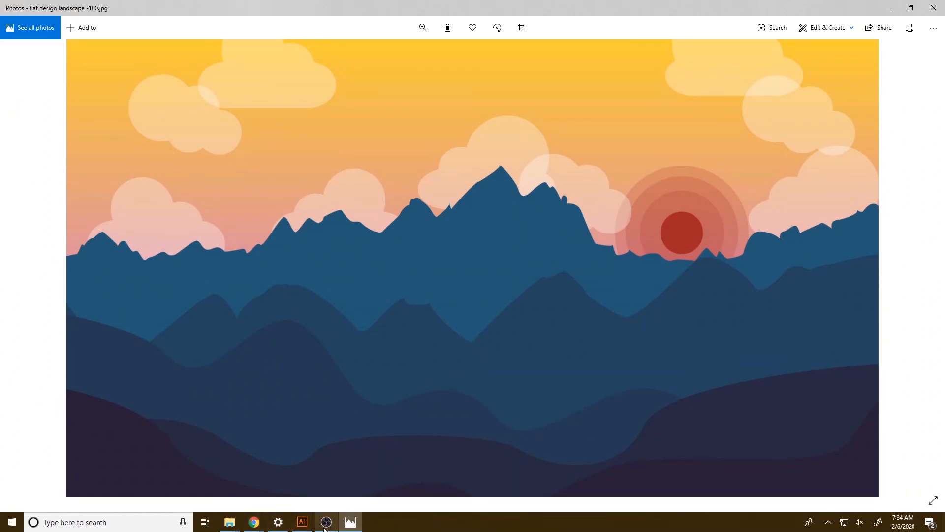